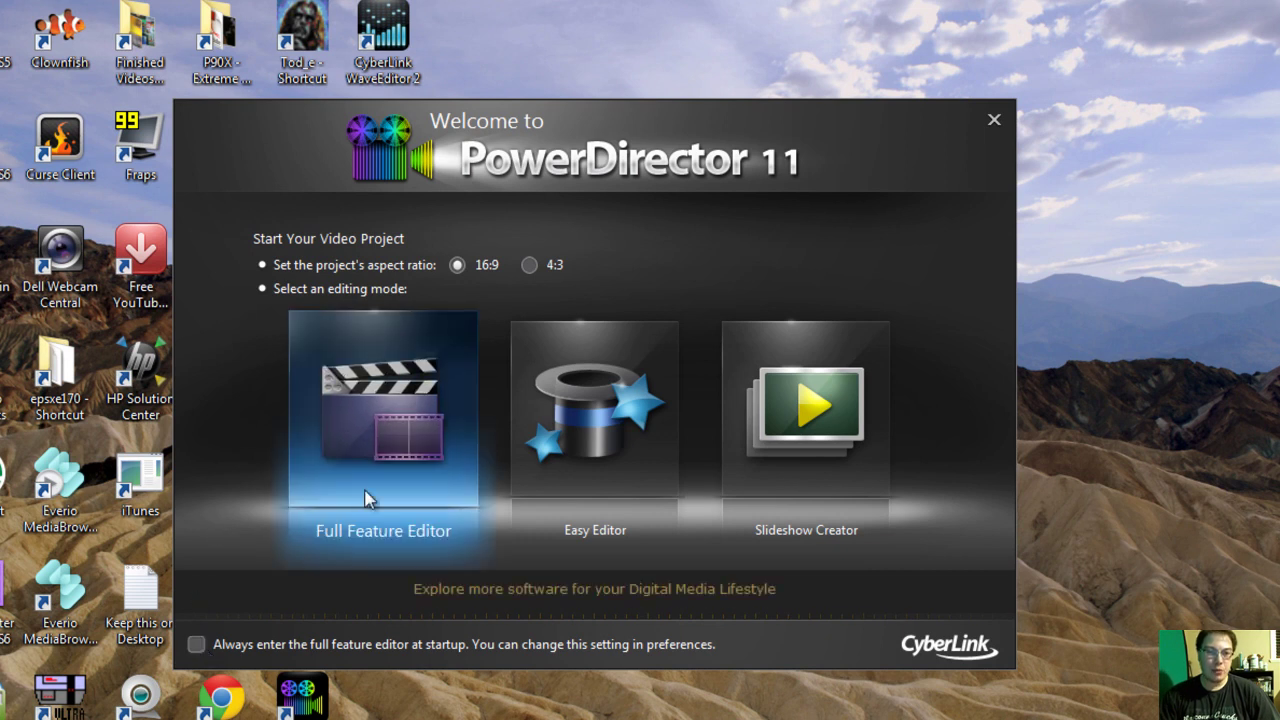
# - Start a 16:9 project in the Full Feature Editor, enabling shadow files for high definition video and activating the MPEG2 component
pyautogui.click(433, 405)
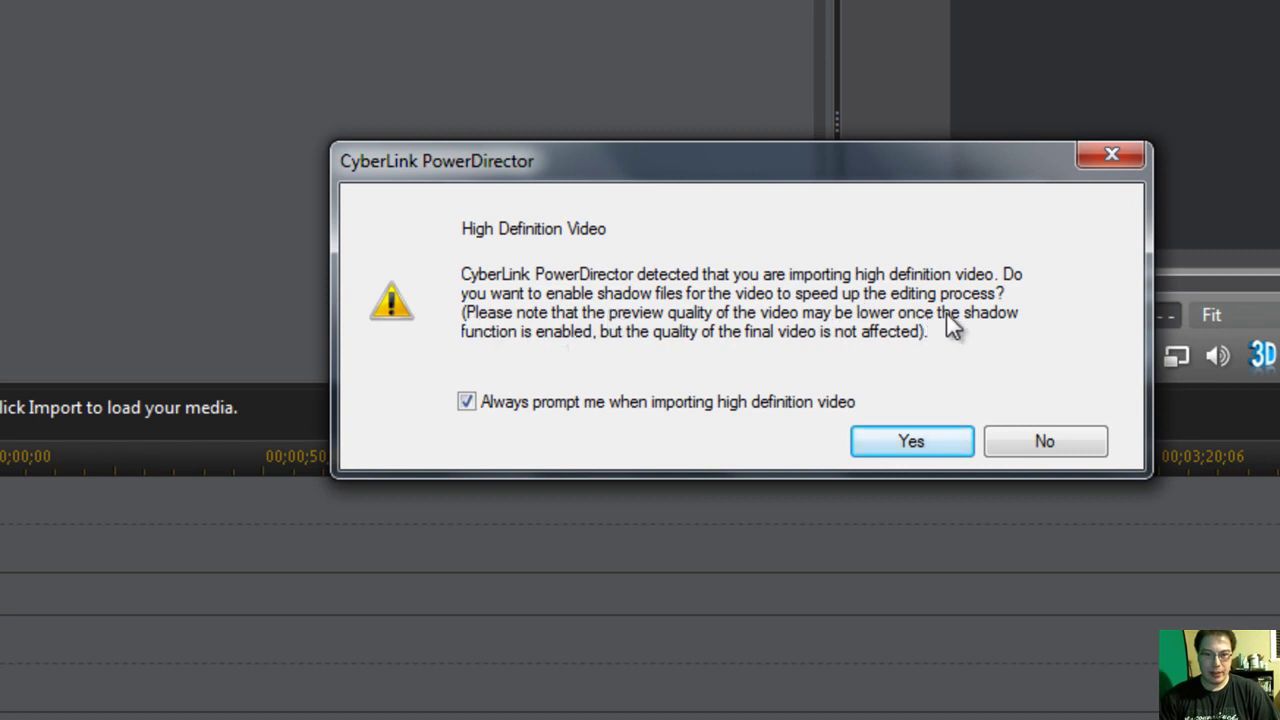
pyautogui.click(888, 438)
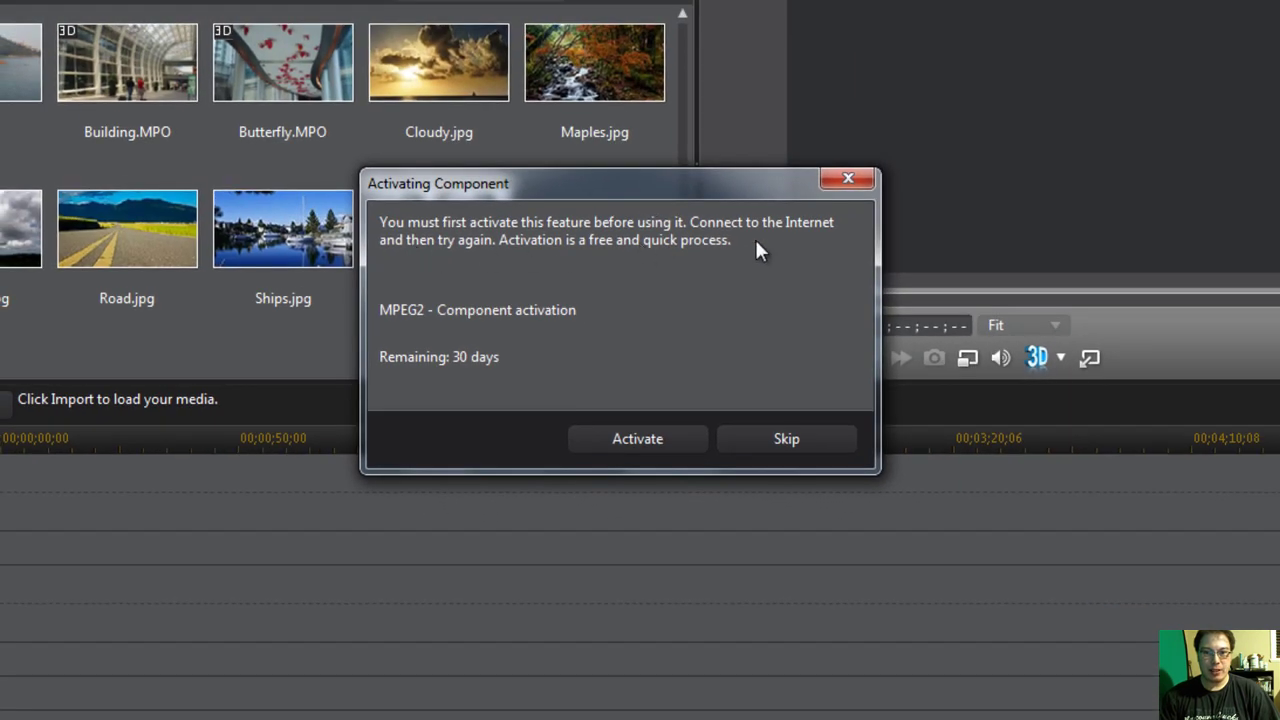
pyautogui.click(640, 440)
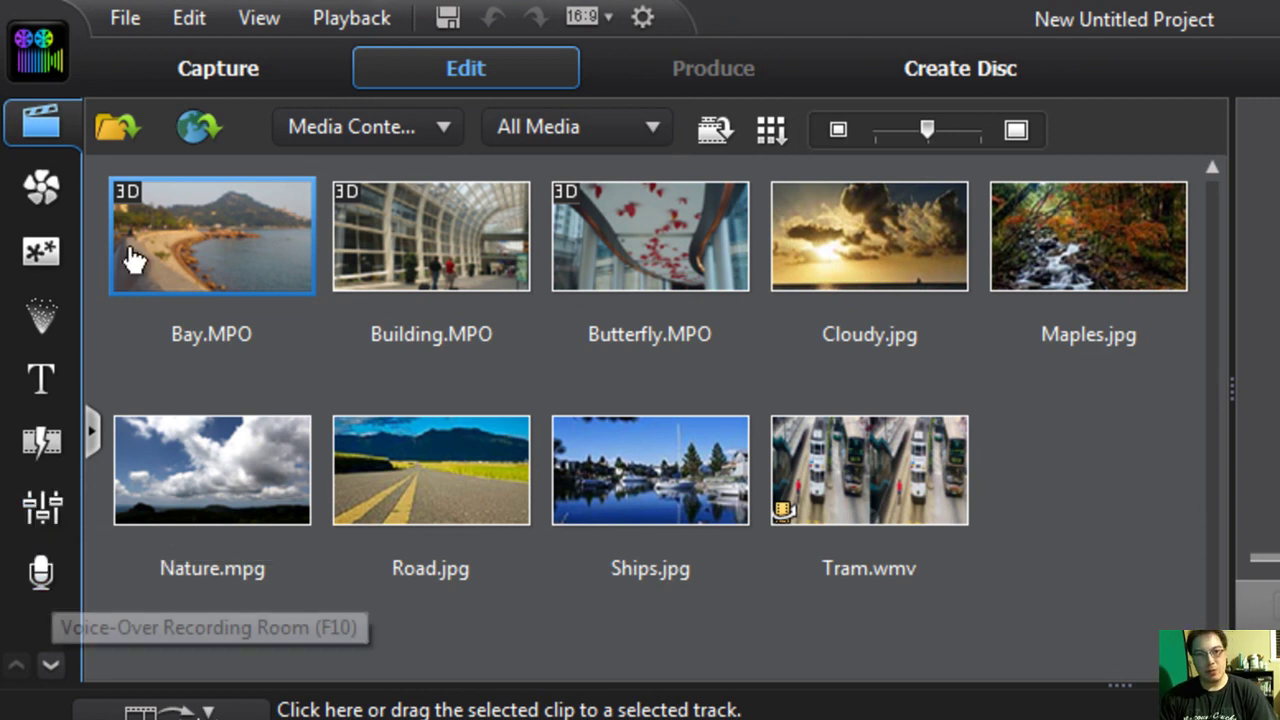
# - Import the video 00008 from the Videos library into the media room and activate the H.264 component
pyautogui.click(113, 126)
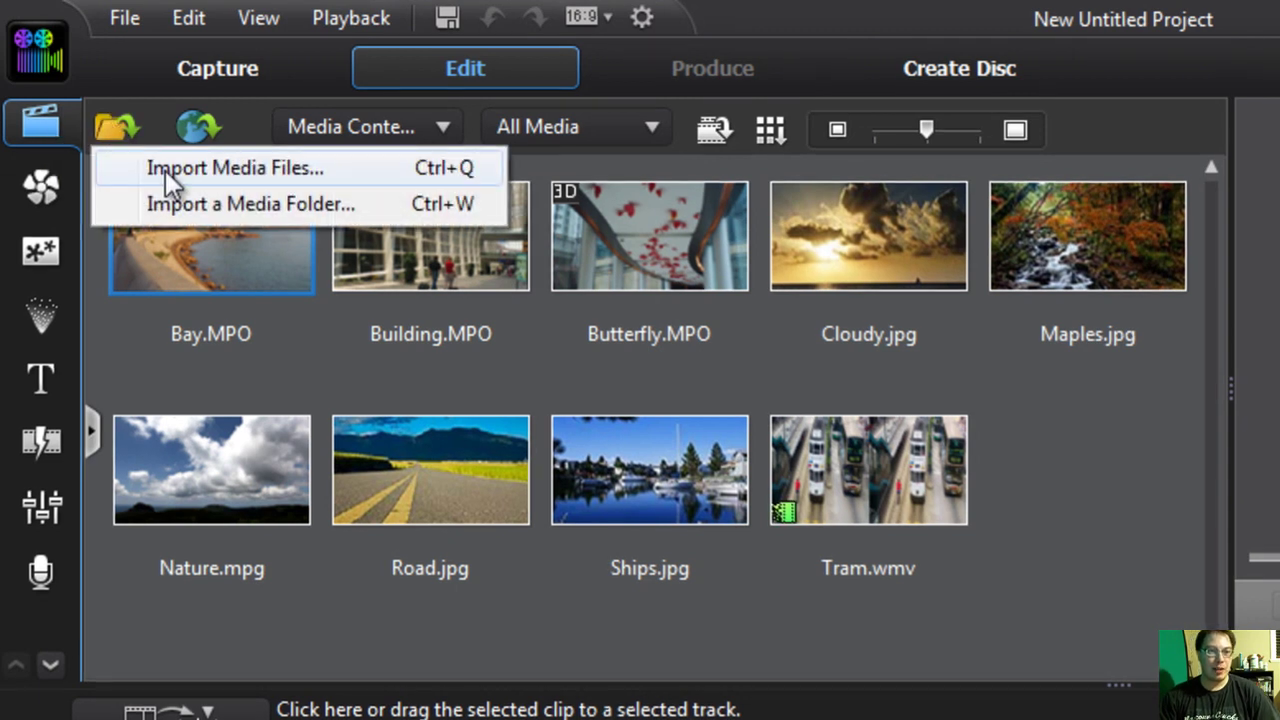
pyautogui.click(166, 168)
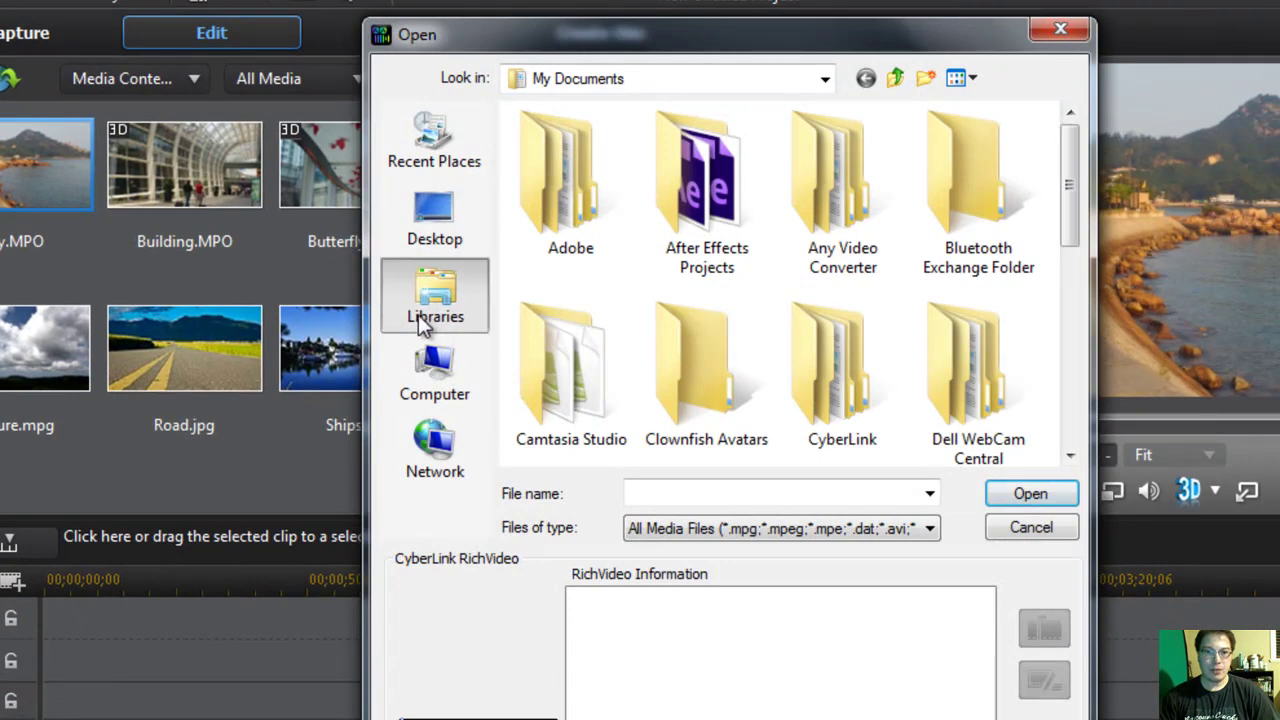
pyautogui.click(418, 314)
pyautogui.doubleClick(898, 187)
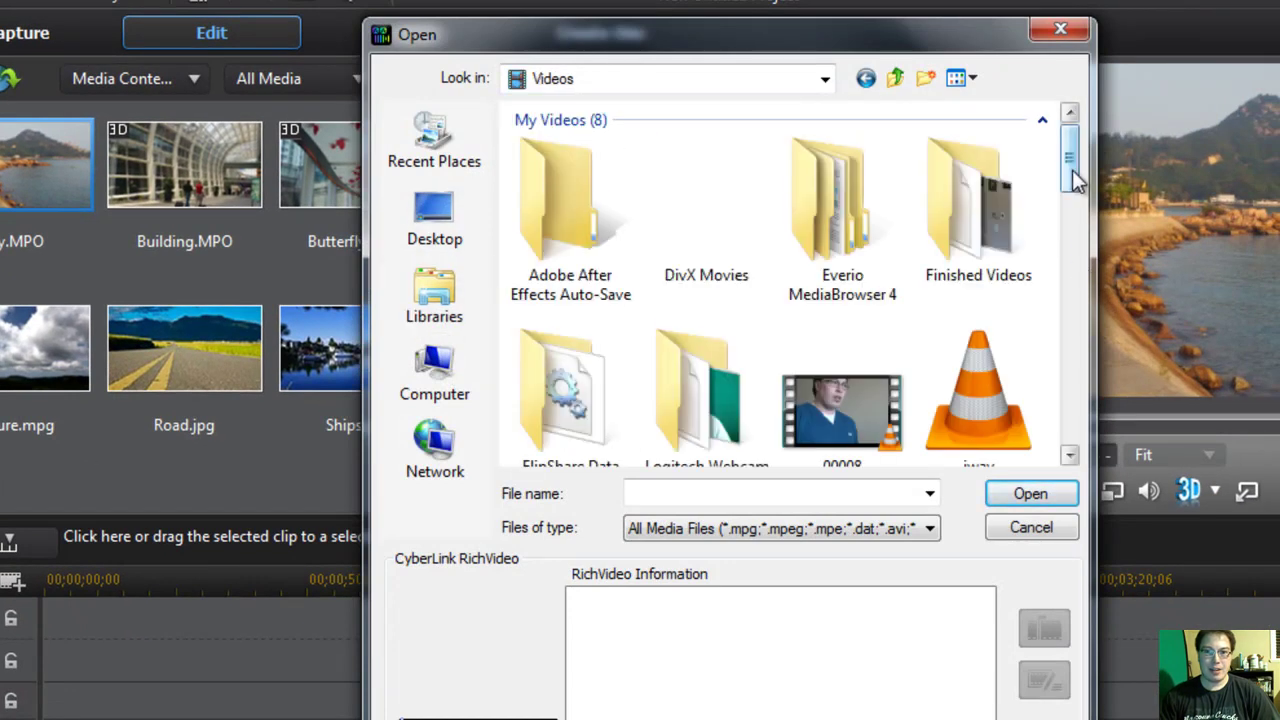
pyautogui.moveTo(1072, 170); pyautogui.dragTo(1075, 190)
pyautogui.doubleClick(878, 290)
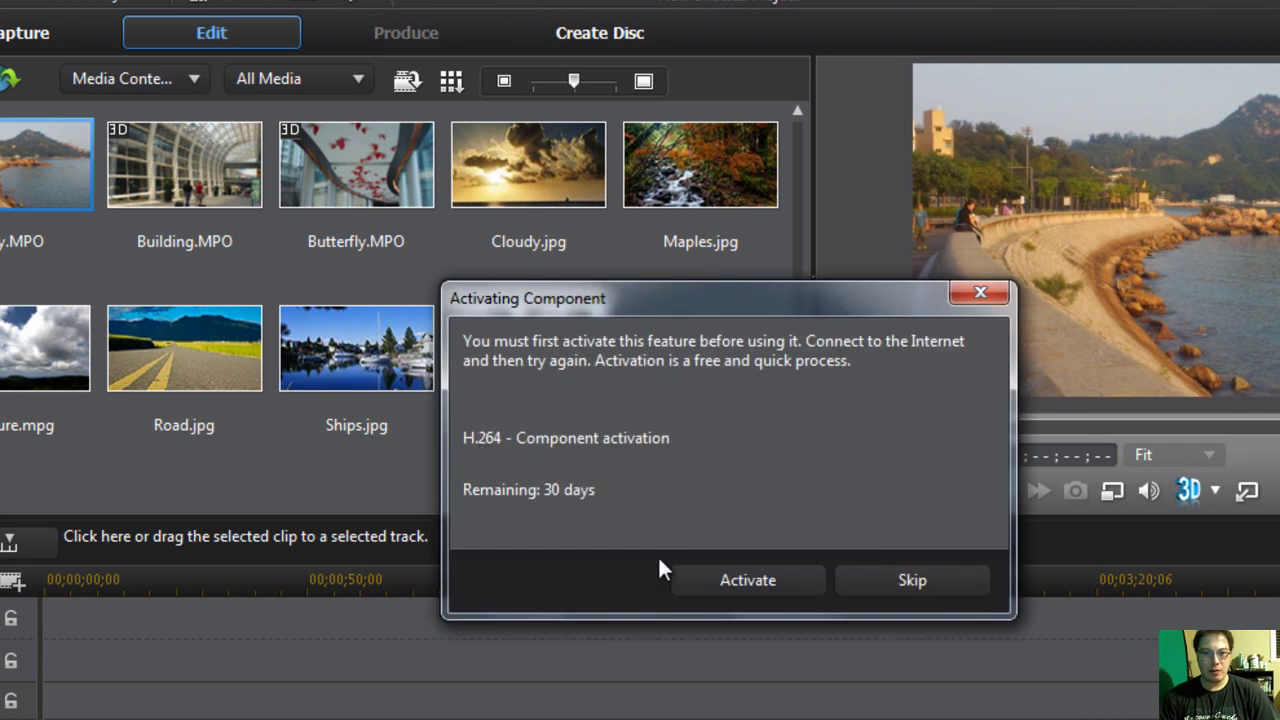
pyautogui.click(720, 578)
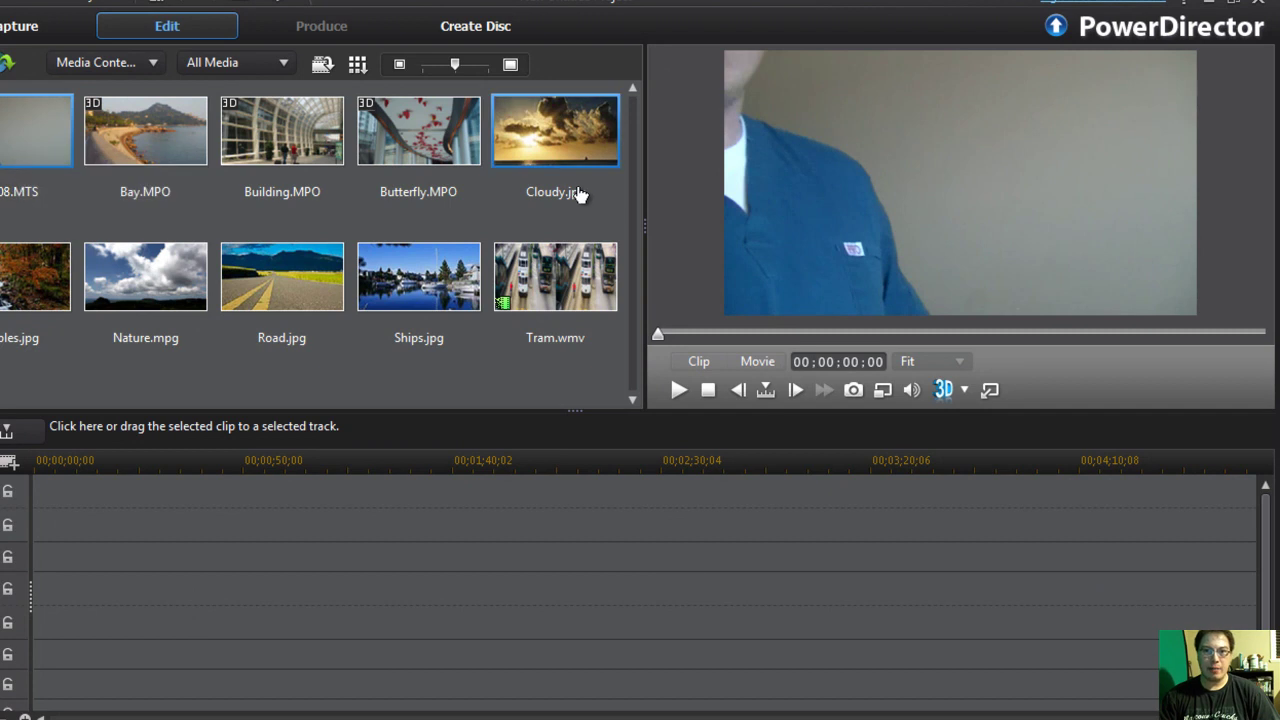
# - Open 00008.MTS in Content Aware Editing and preview its opening seconds, returning the playhead to the start
pyautogui.moveTo(11, 143); pyautogui.dragTo(76, 162)
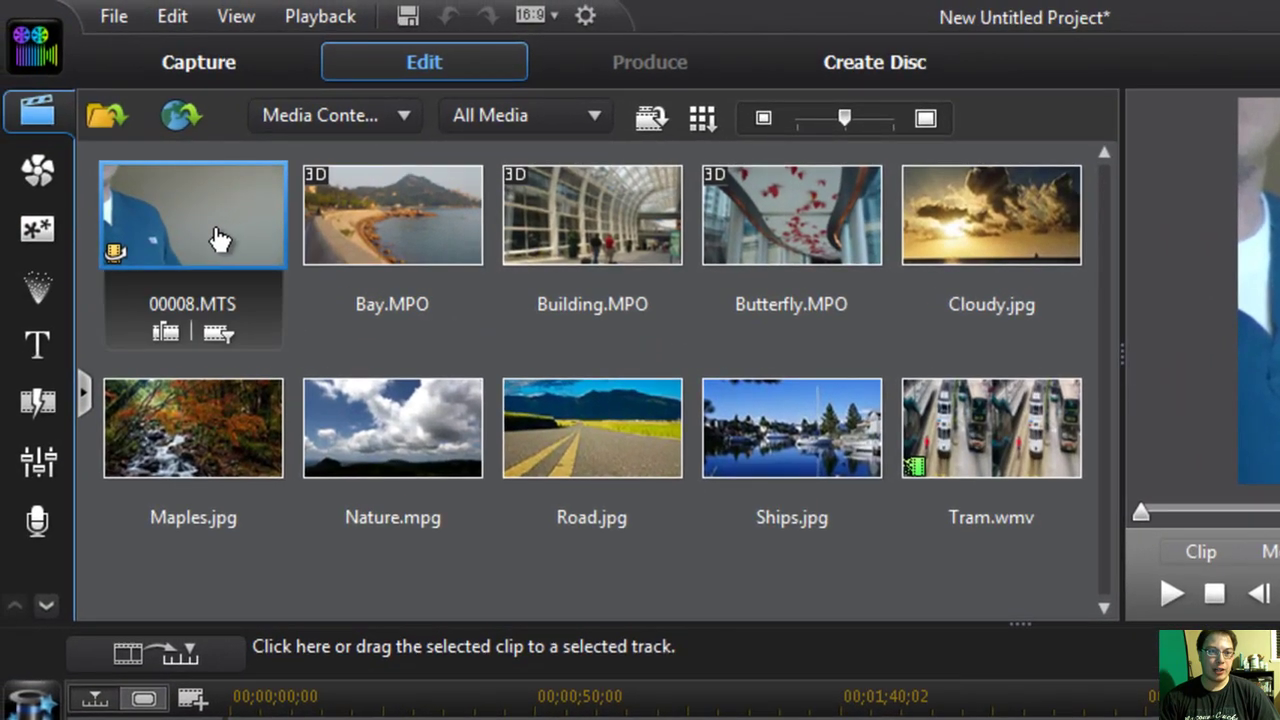
pyautogui.click(215, 338)
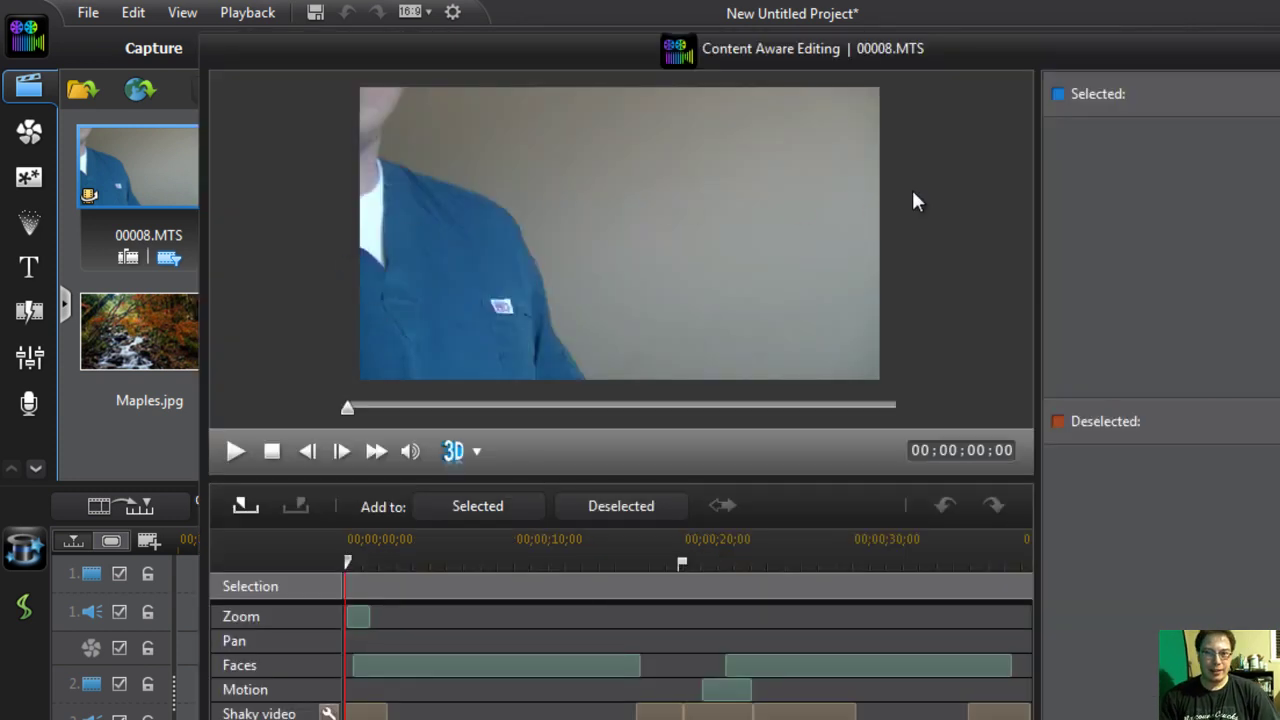
pyautogui.moveTo(361, 570); pyautogui.dragTo(353, 574)
pyautogui.click(228, 453)
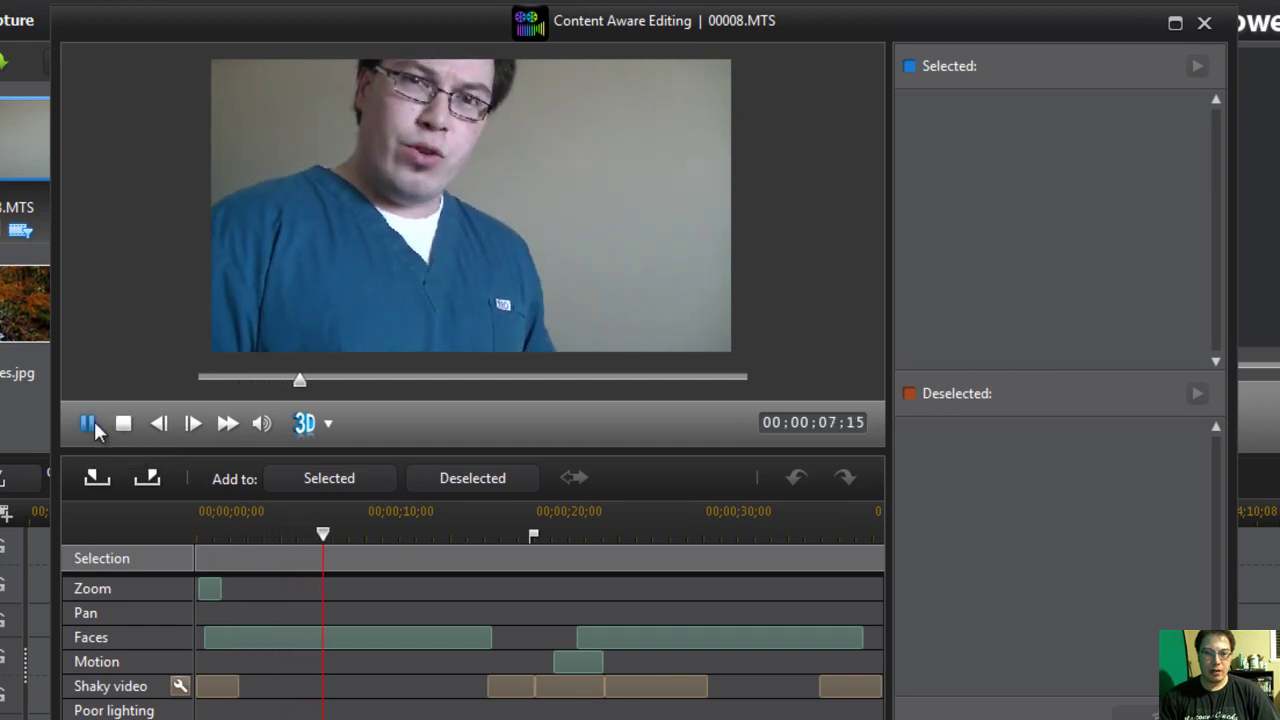
pyautogui.moveTo(325, 540); pyautogui.dragTo(190, 565)
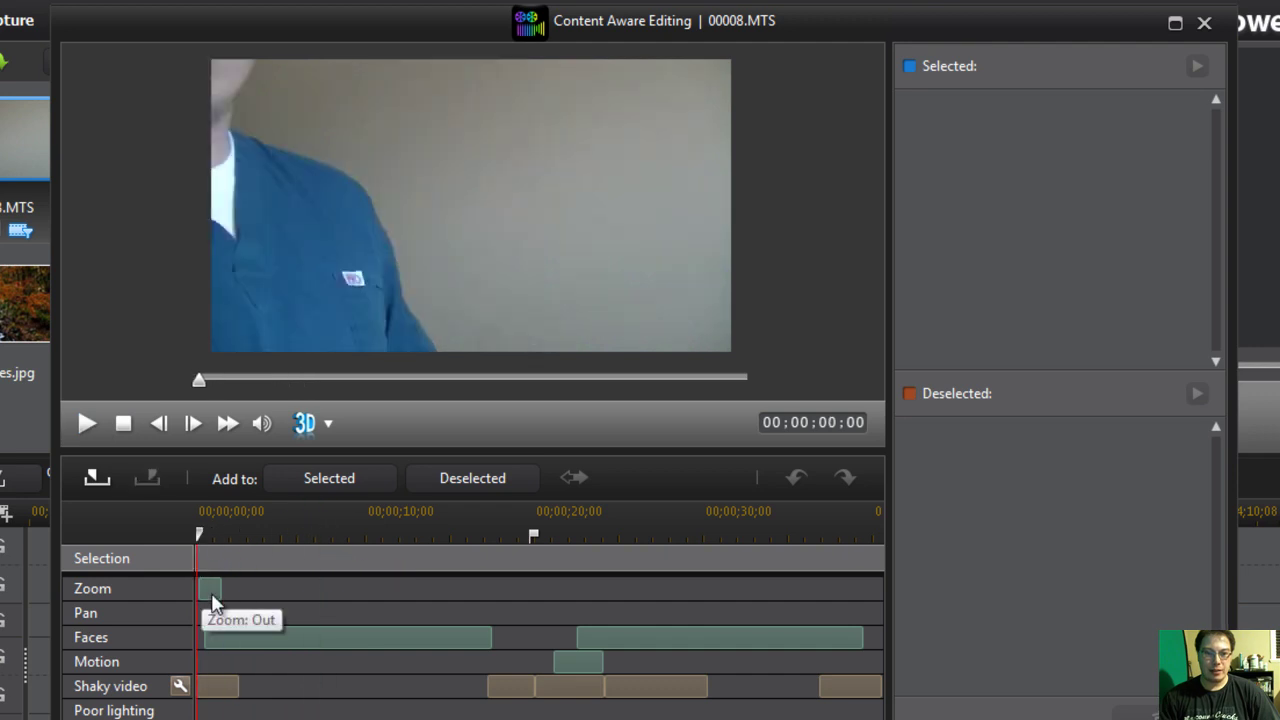
# - Add the Zoom segment at the clip's start to the selected list, letting Auto Fixer correct the shaky video
pyautogui.click(213, 600)
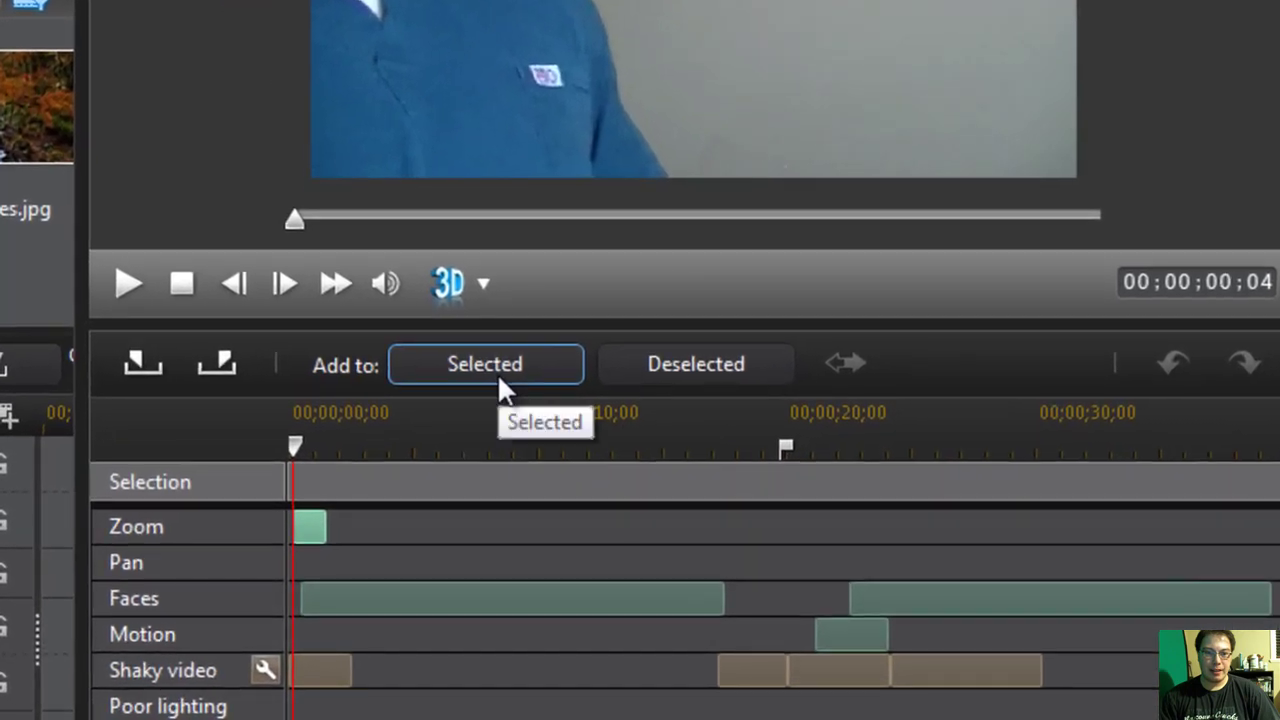
pyautogui.click(497, 370)
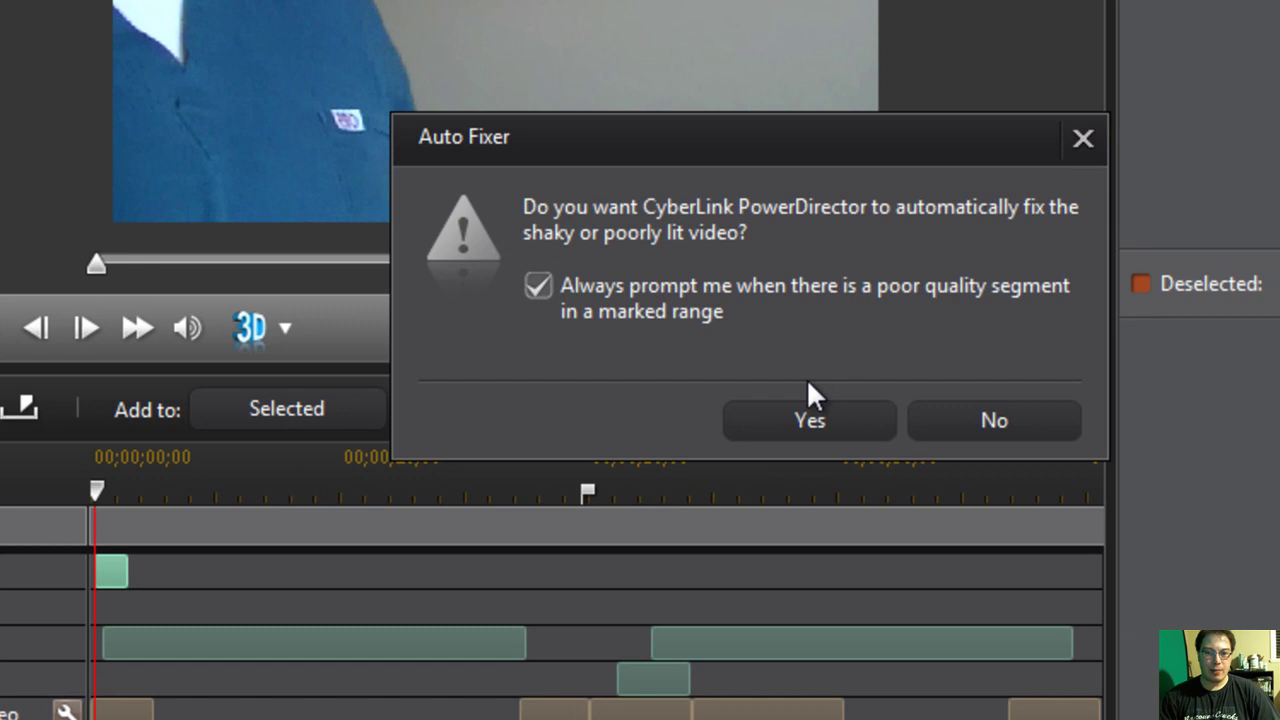
pyautogui.click(808, 420)
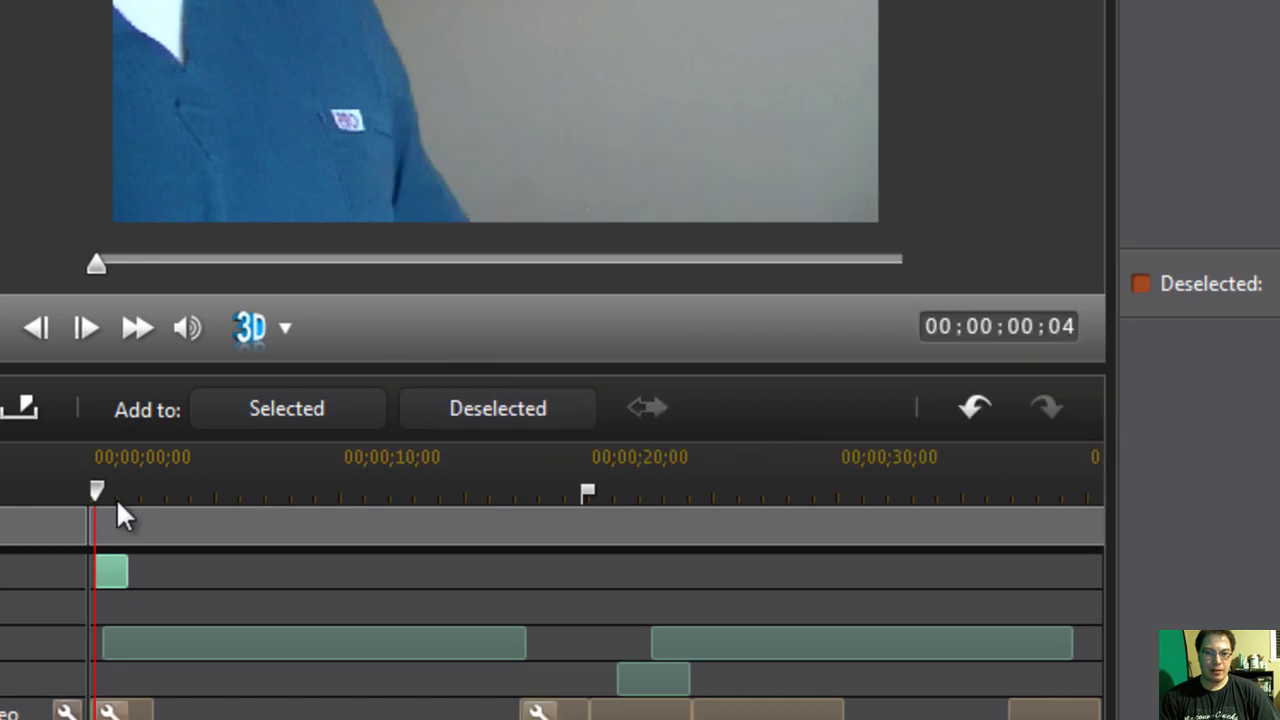
pyautogui.moveTo(78, 510); pyautogui.dragTo(88, 538)
pyautogui.rightClick(111, 572)
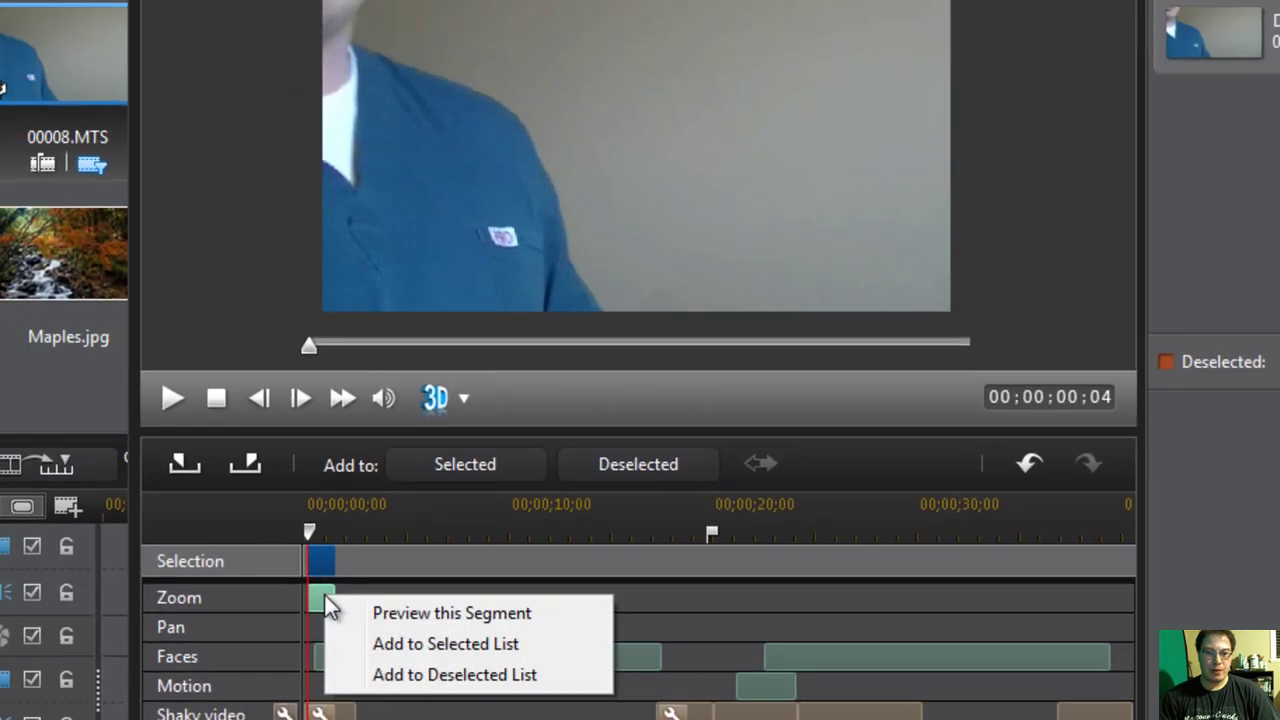
pyautogui.click(360, 648)
# - Add both Faces segments to the selected list and let Auto Fixer correct their shaky or poorly lit video
pyautogui.rightClick(359, 656)
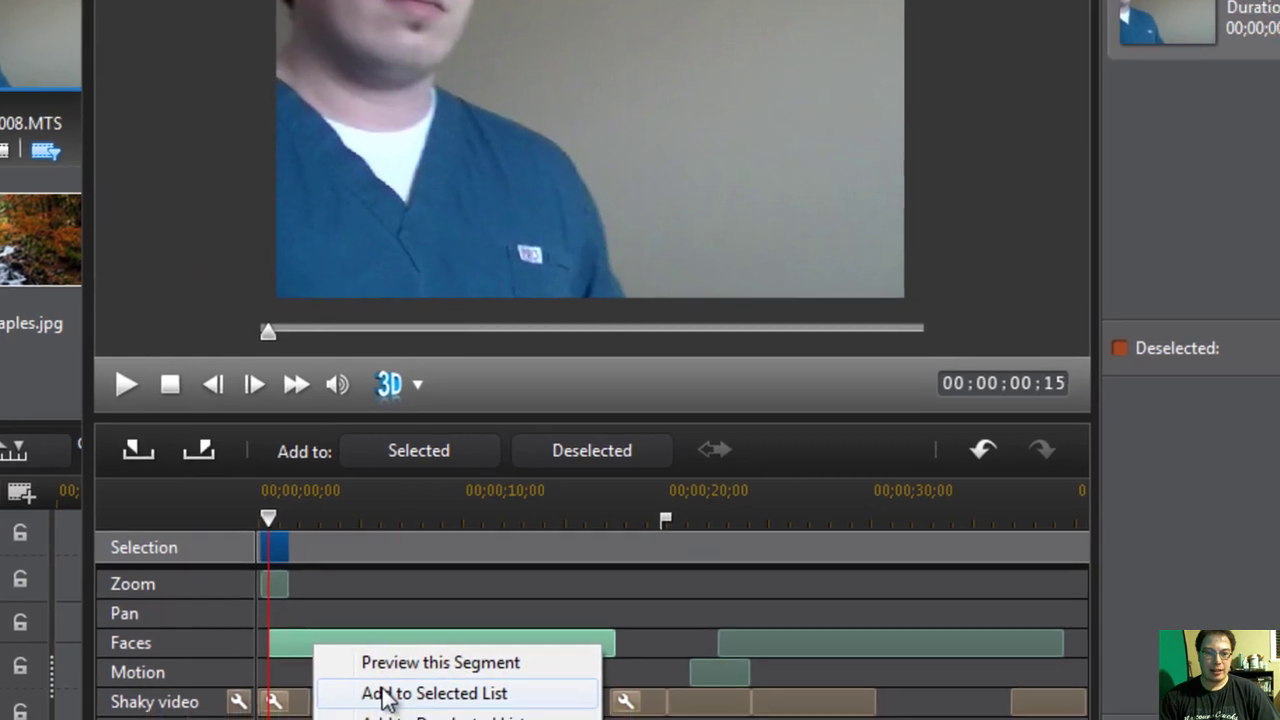
pyautogui.click(385, 693)
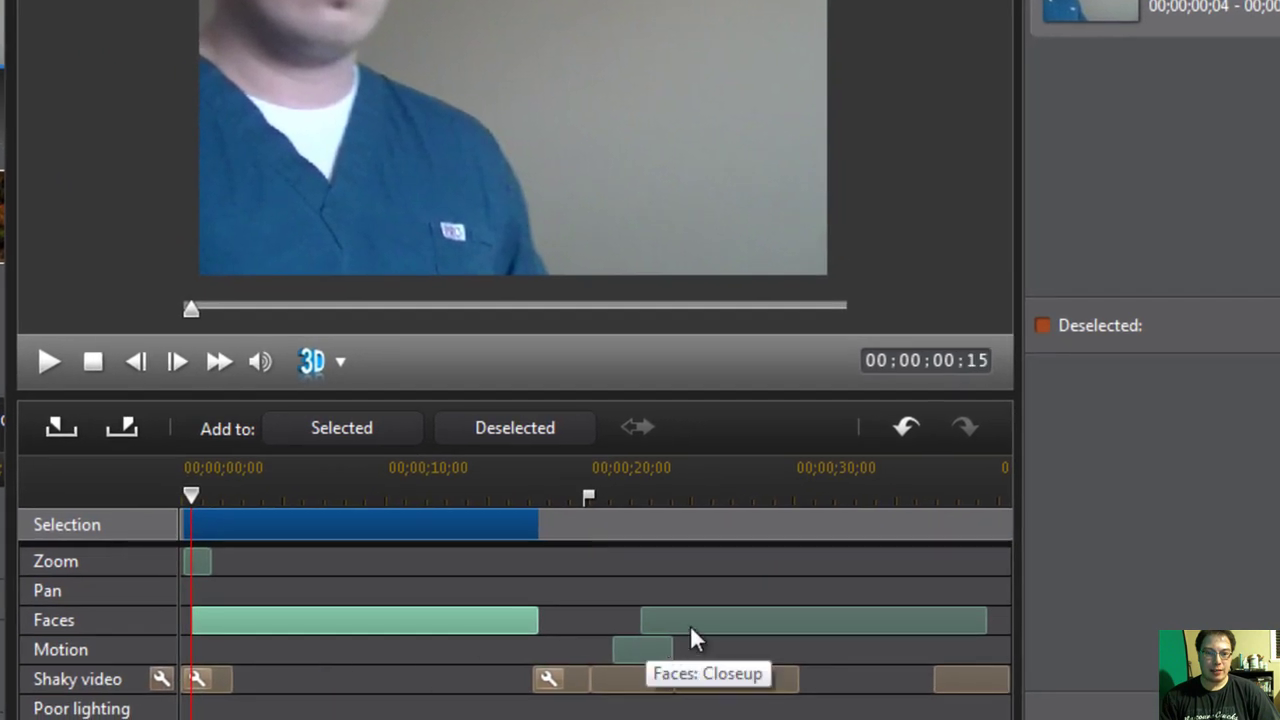
pyautogui.rightClick(766, 643)
pyautogui.click(752, 672)
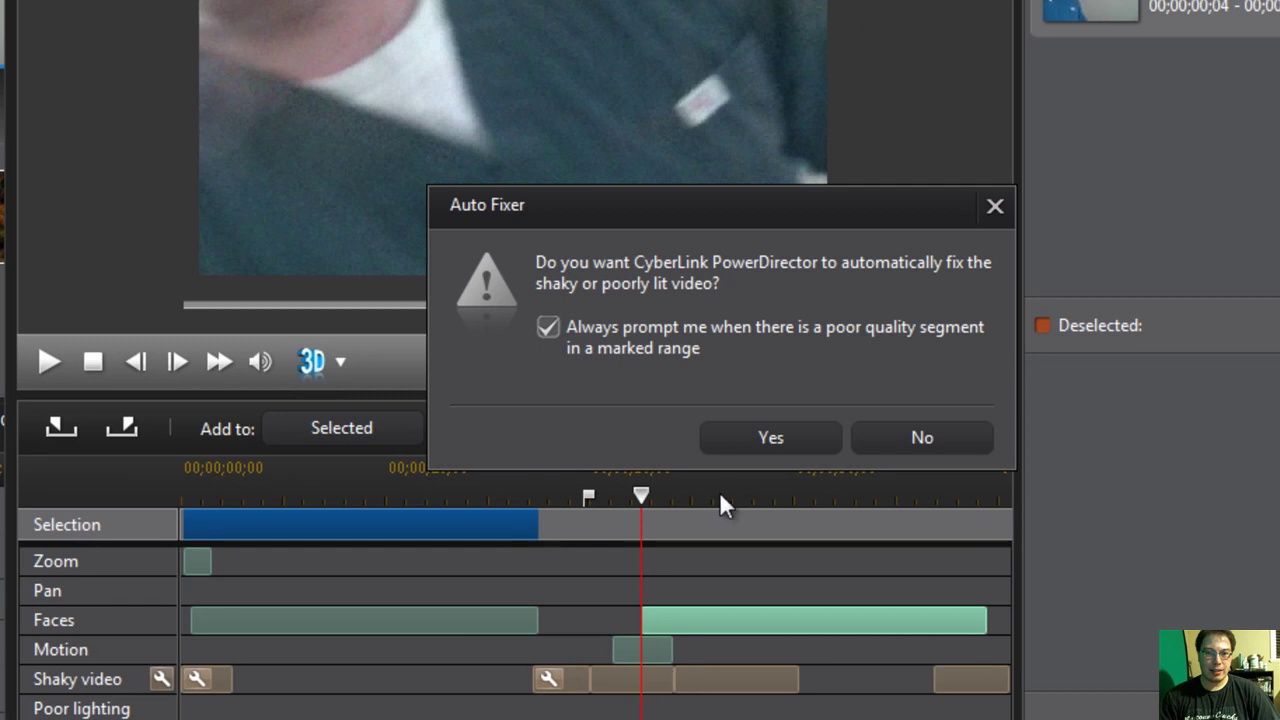
pyautogui.click(766, 440)
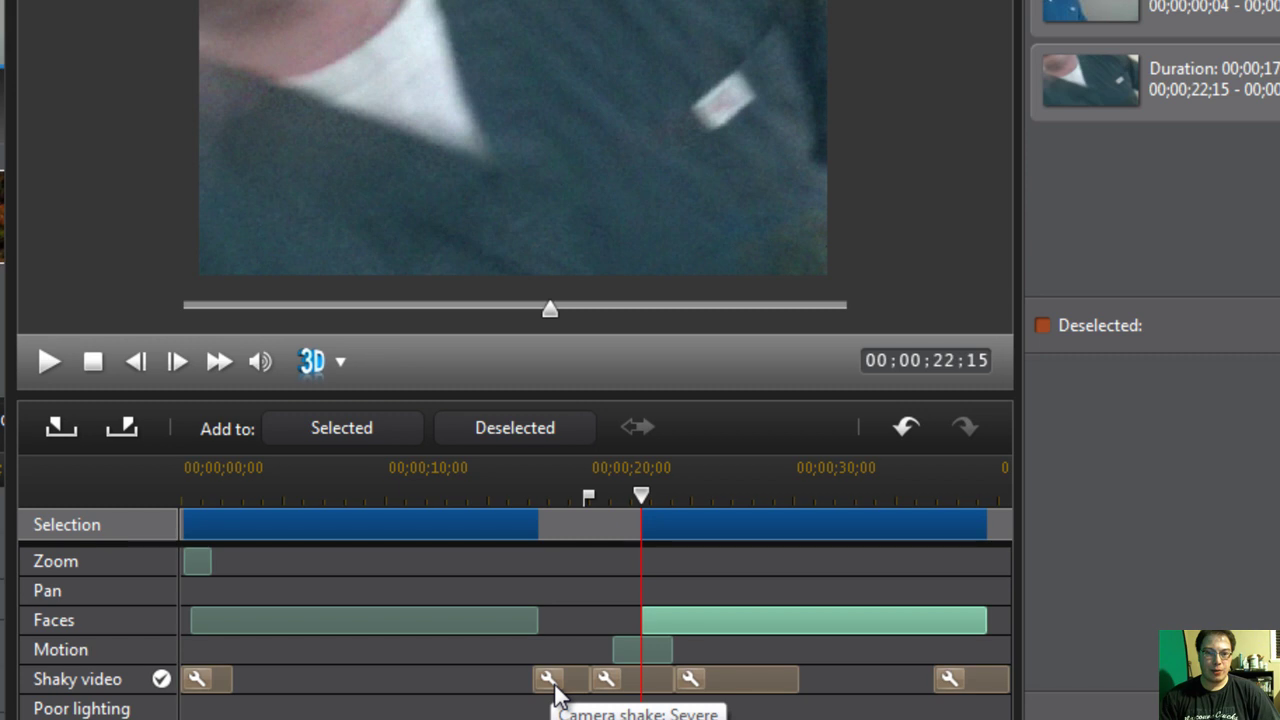
# - Try to add the two Faces segments to the selected list again
pyautogui.click(301, 623)
pyautogui.rightClick(301, 623)
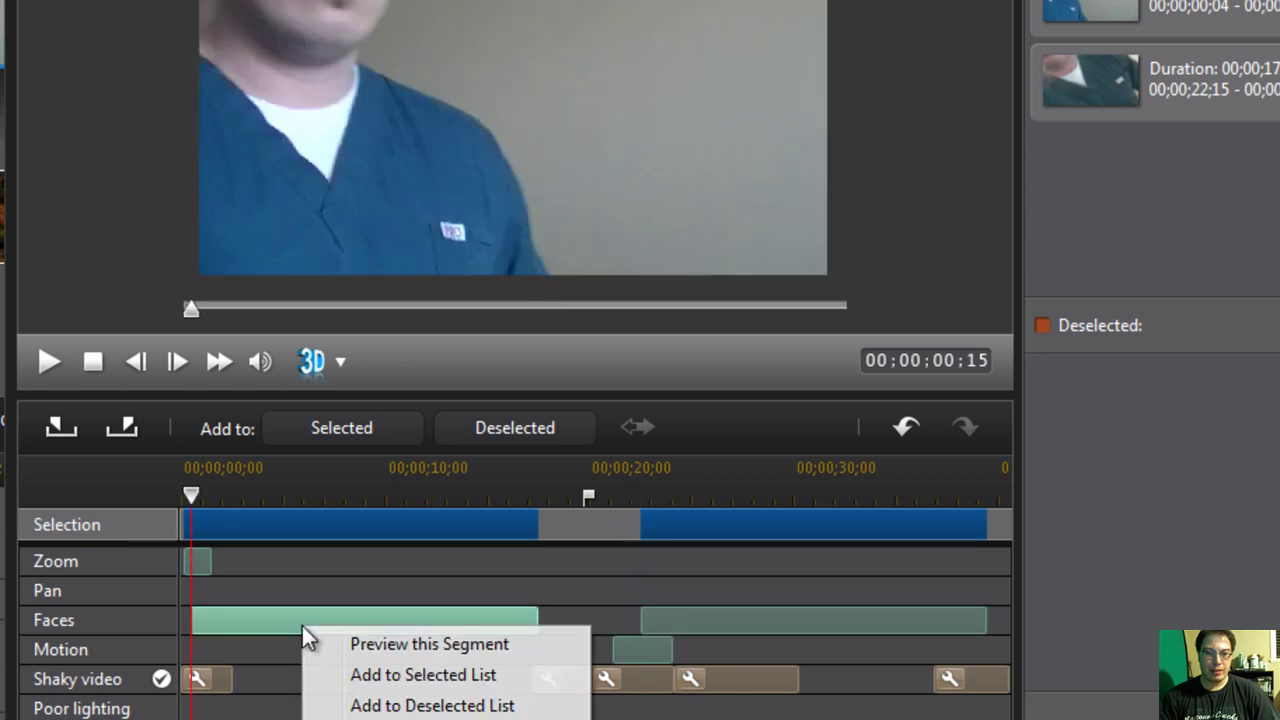
pyautogui.click(386, 676)
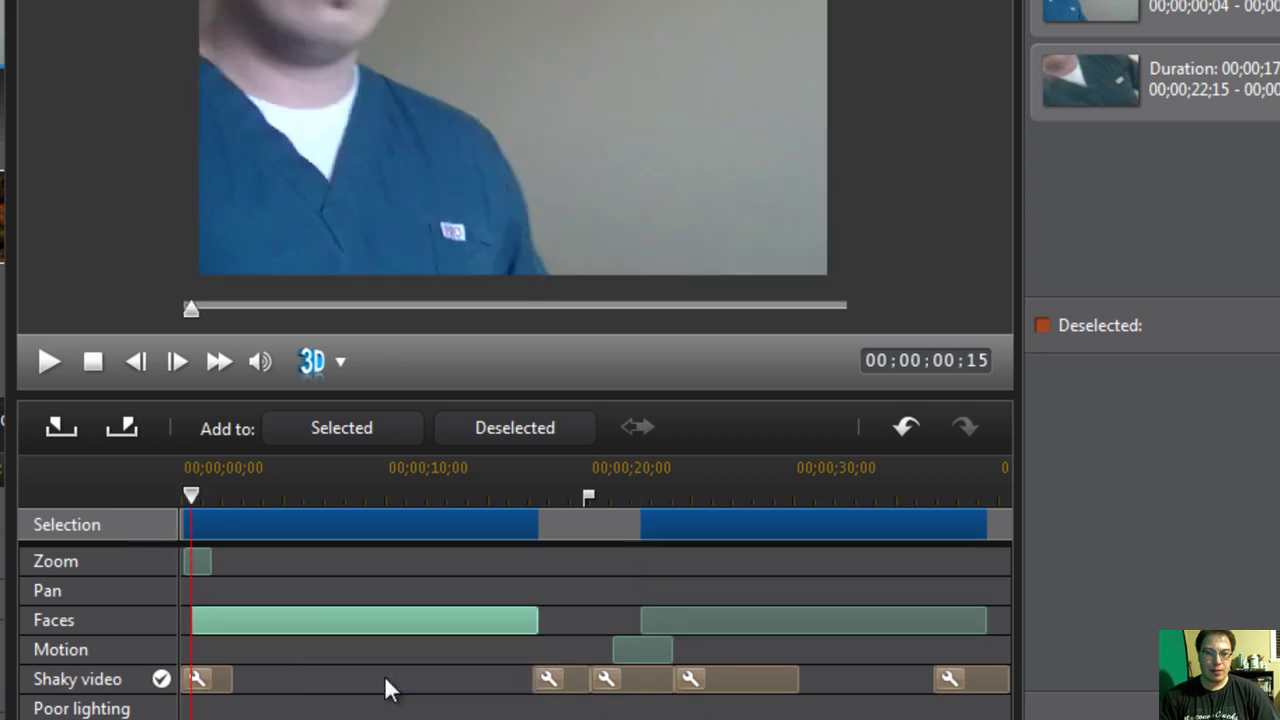
pyautogui.click(669, 616)
pyautogui.rightClick(669, 616)
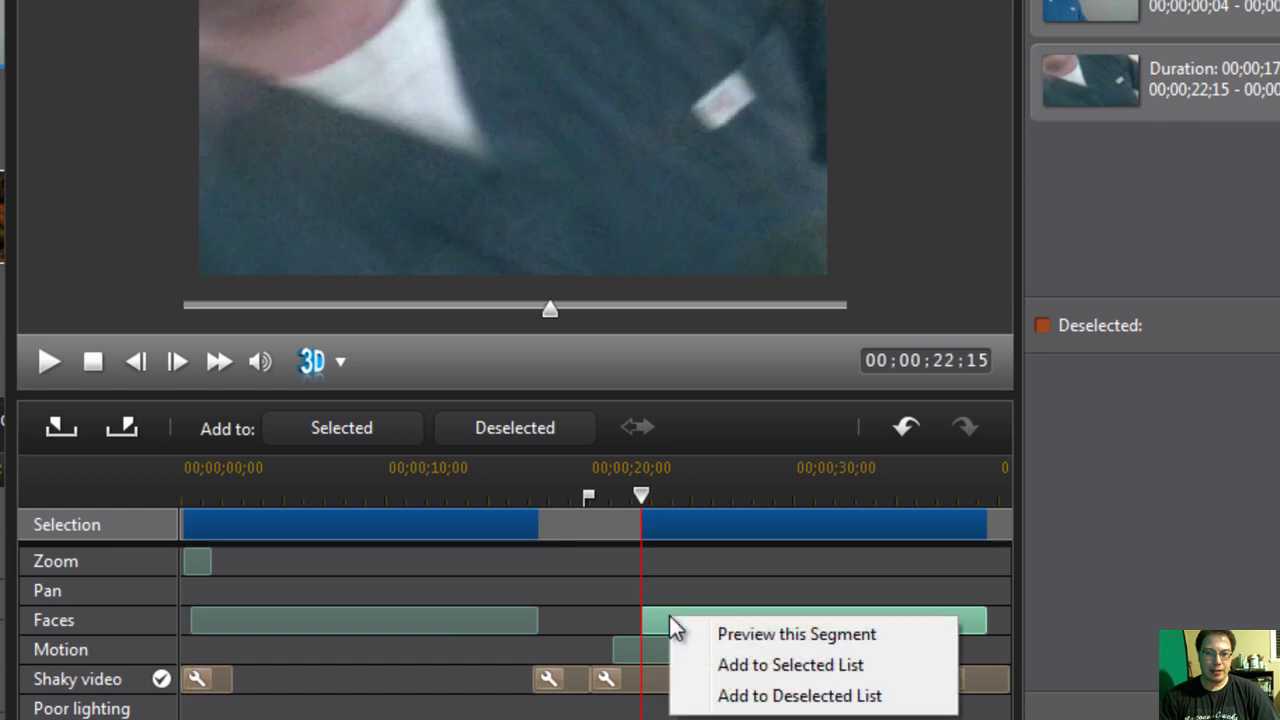
pyautogui.click(734, 668)
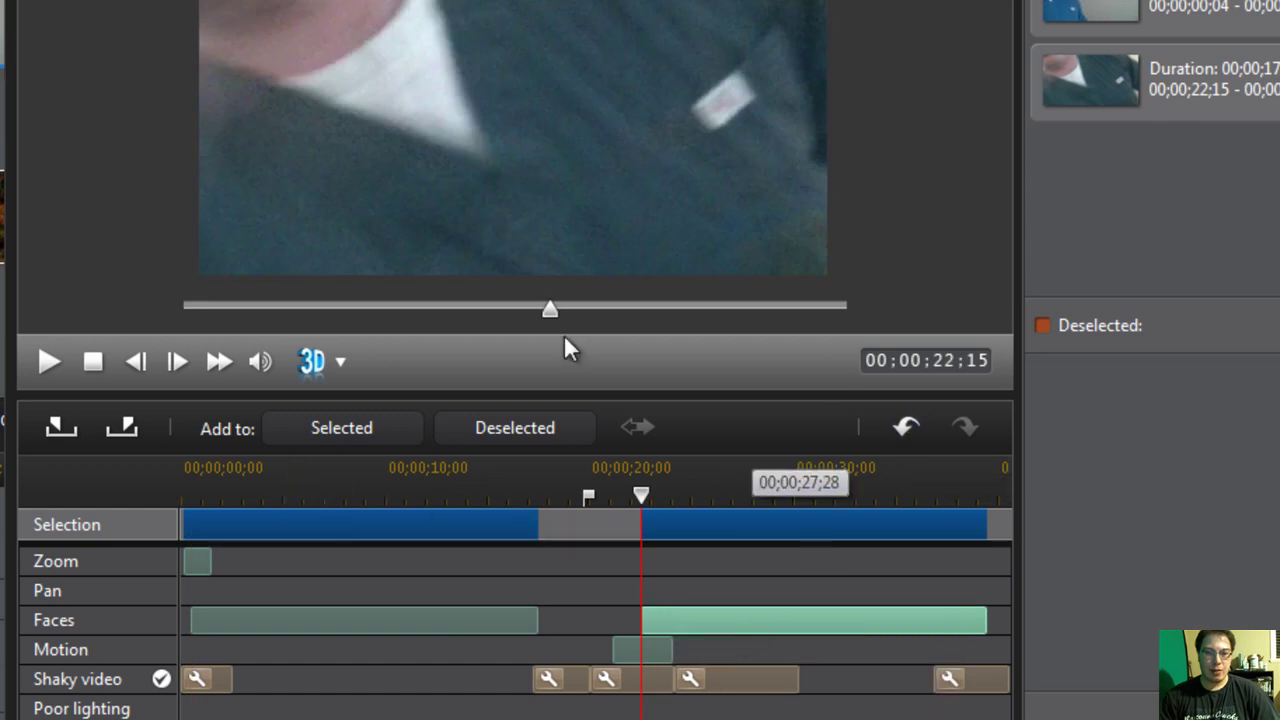
# - Finish the content-aware selection and insert 00008.MTS at the start of the first timeline track
pyautogui.moveTo(641, 526); pyautogui.dragTo(88, 540)
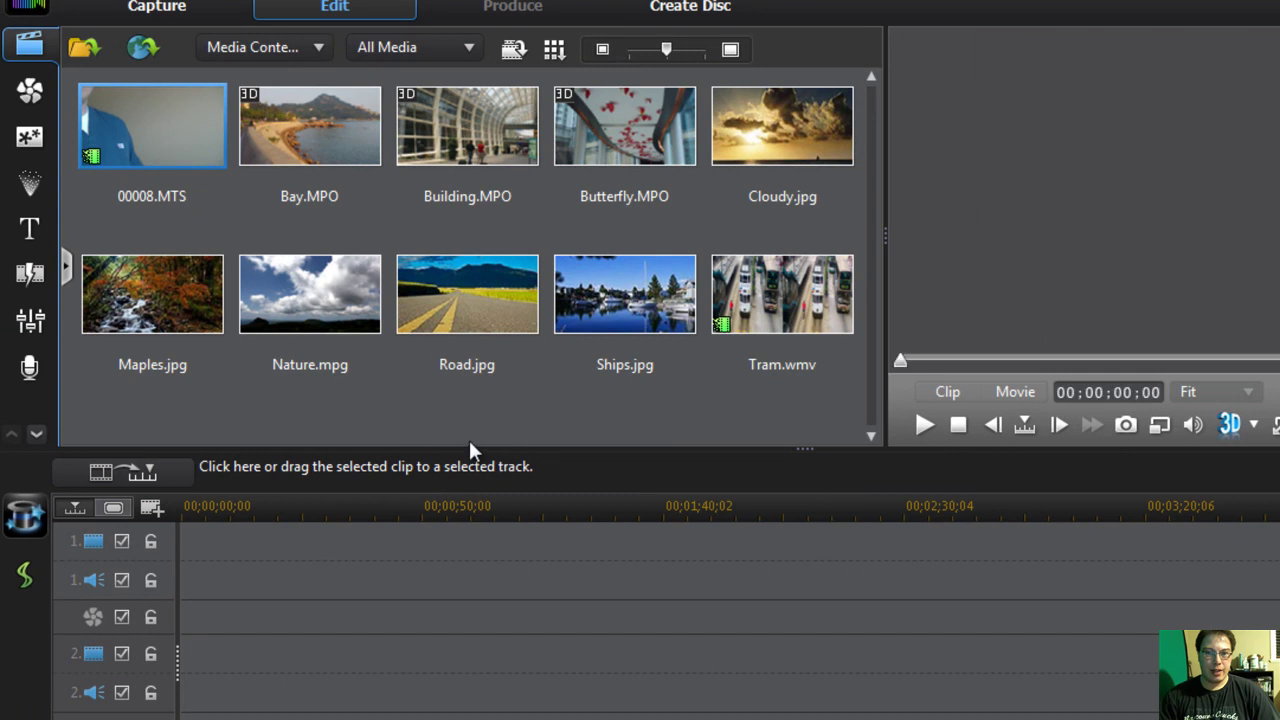
pyautogui.click(470, 452)
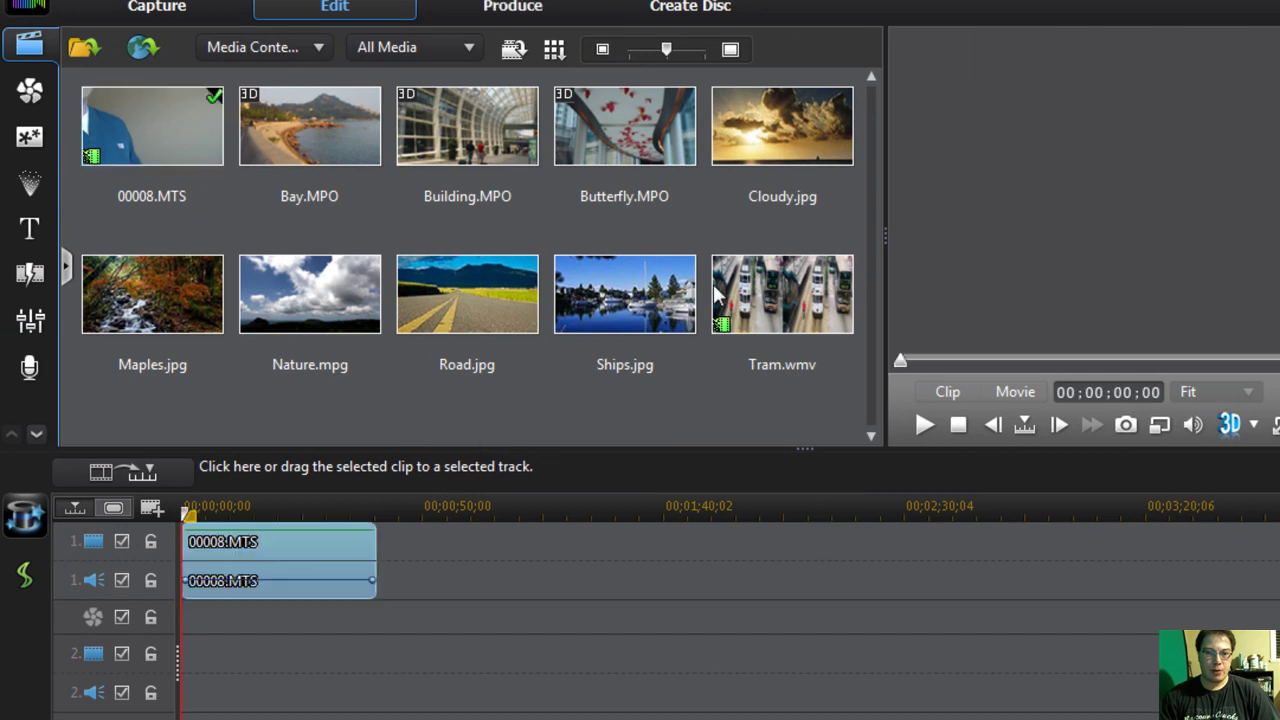
pyautogui.click(340, 570)
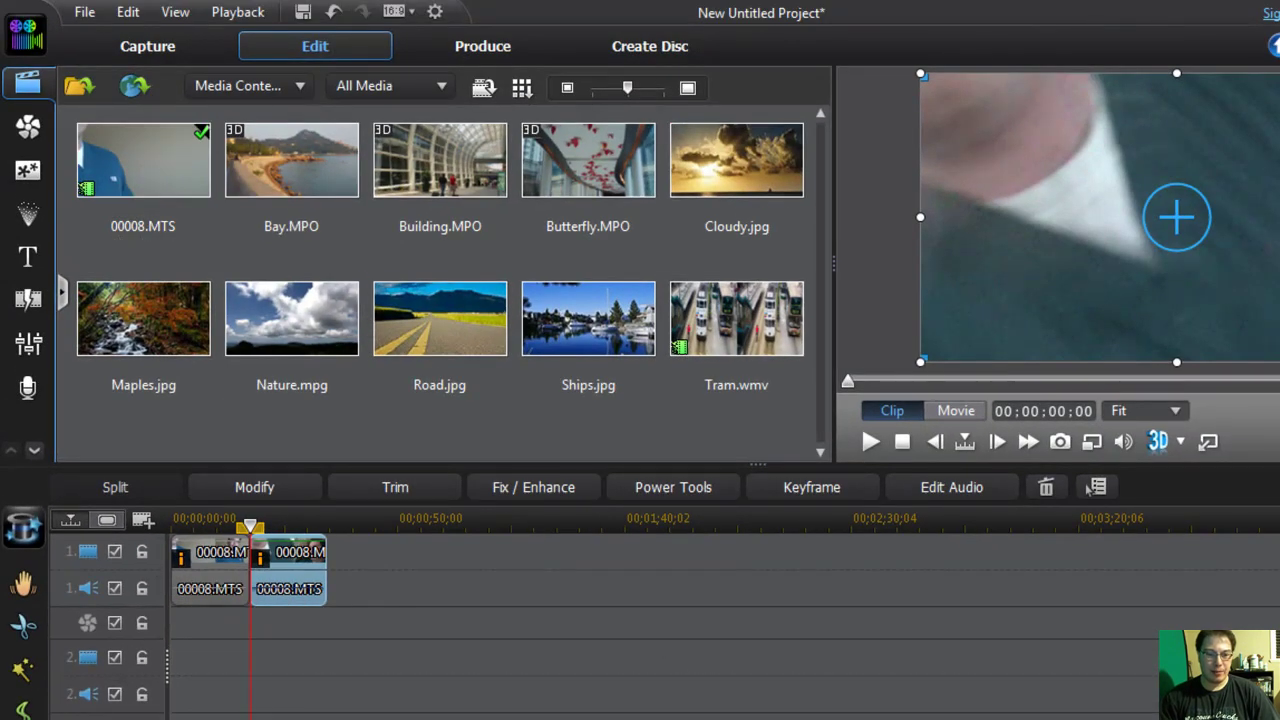
# - Mark a timeline range over the first 00008.MTS segment, from the start to where the second segment begins
pyautogui.scroll(-2, 1090, 487)
pyautogui.scroll(4, 1090, 487)
pyautogui.scroll(-3, 1090, 487)
pyautogui.scroll(3, 1088, 487)
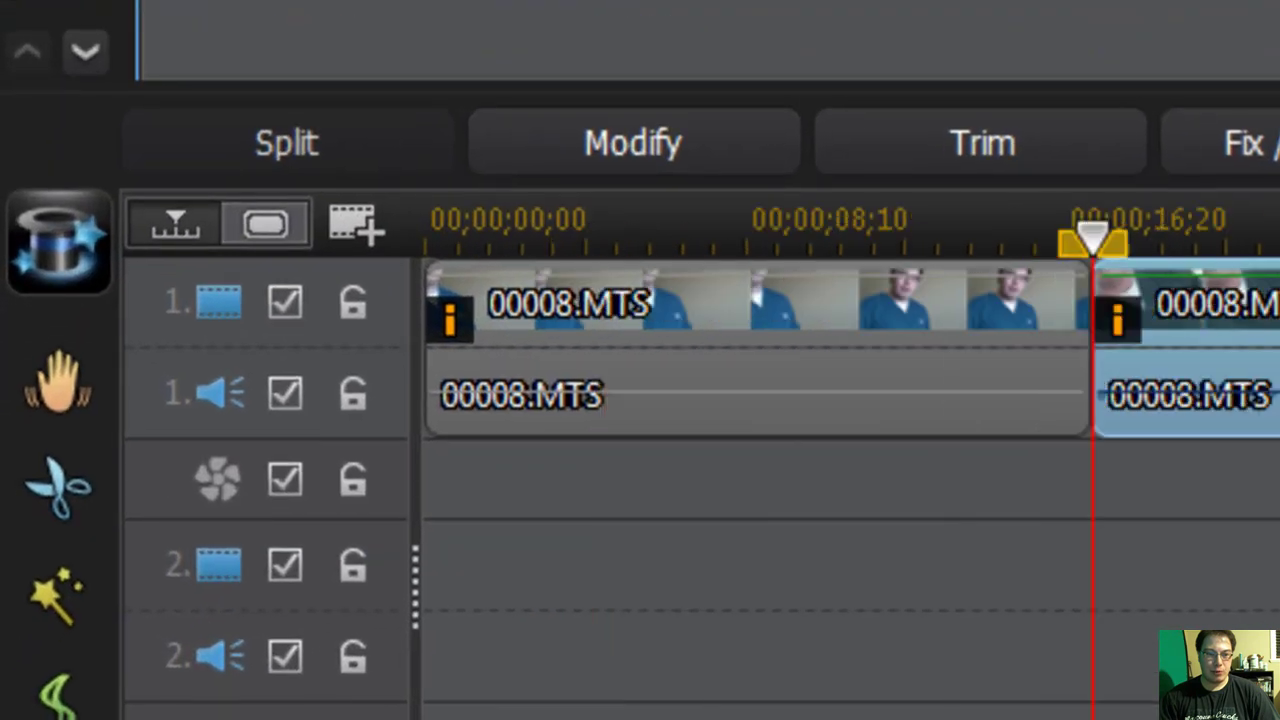
pyautogui.moveTo(1094, 315)
pyautogui.mouseDown()
pyautogui.moveTo(1094, 300)
pyautogui.moveTo(878, 347)
pyautogui.moveTo(995, 318)
pyautogui.moveTo(1058, 234)
pyautogui.moveTo(1075, 247)
pyautogui.moveTo(1060, 268)
pyautogui.moveTo(914, 291)
pyautogui.moveTo(729, 294)
pyautogui.moveTo(934, 288)
pyautogui.moveTo(394, 346)
pyautogui.mouseUp()
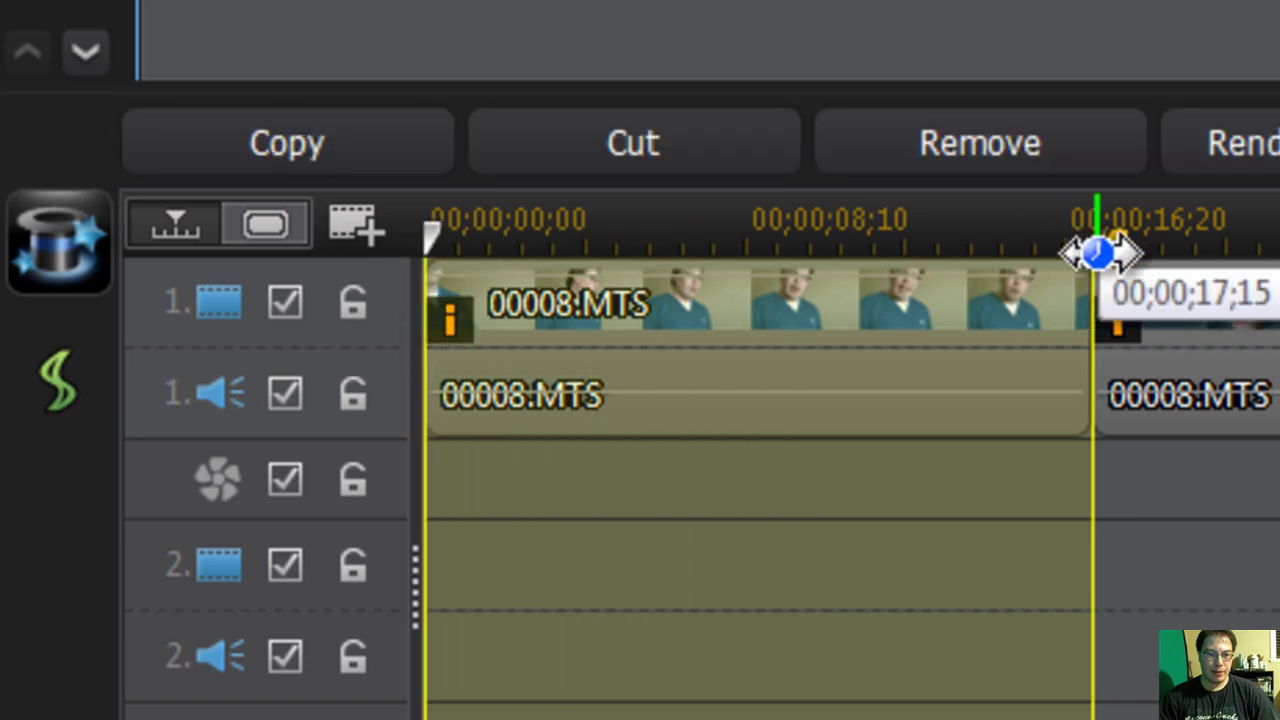
pyautogui.moveTo(1094, 251); pyautogui.dragTo(950, 272)
pyautogui.scroll(-3, 950, 272)
pyautogui.scroll(7, 743, 277)
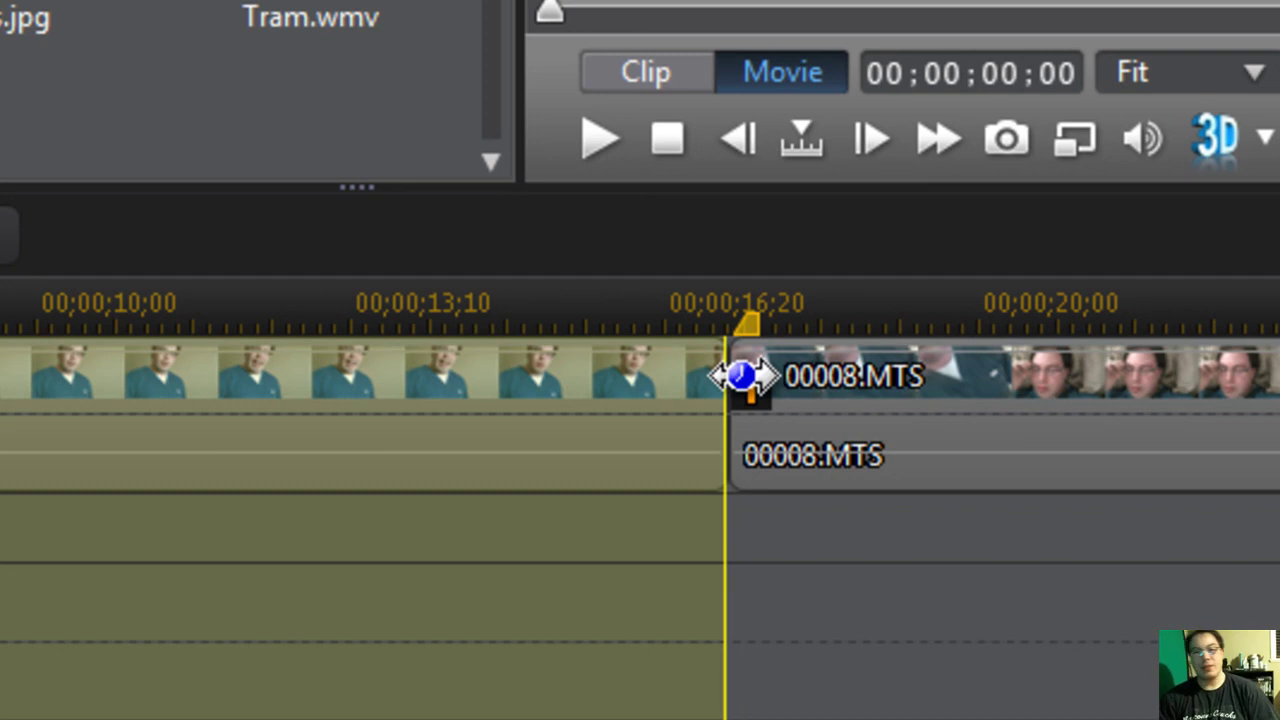
pyautogui.moveTo(741, 375); pyautogui.dragTo(678, 387)
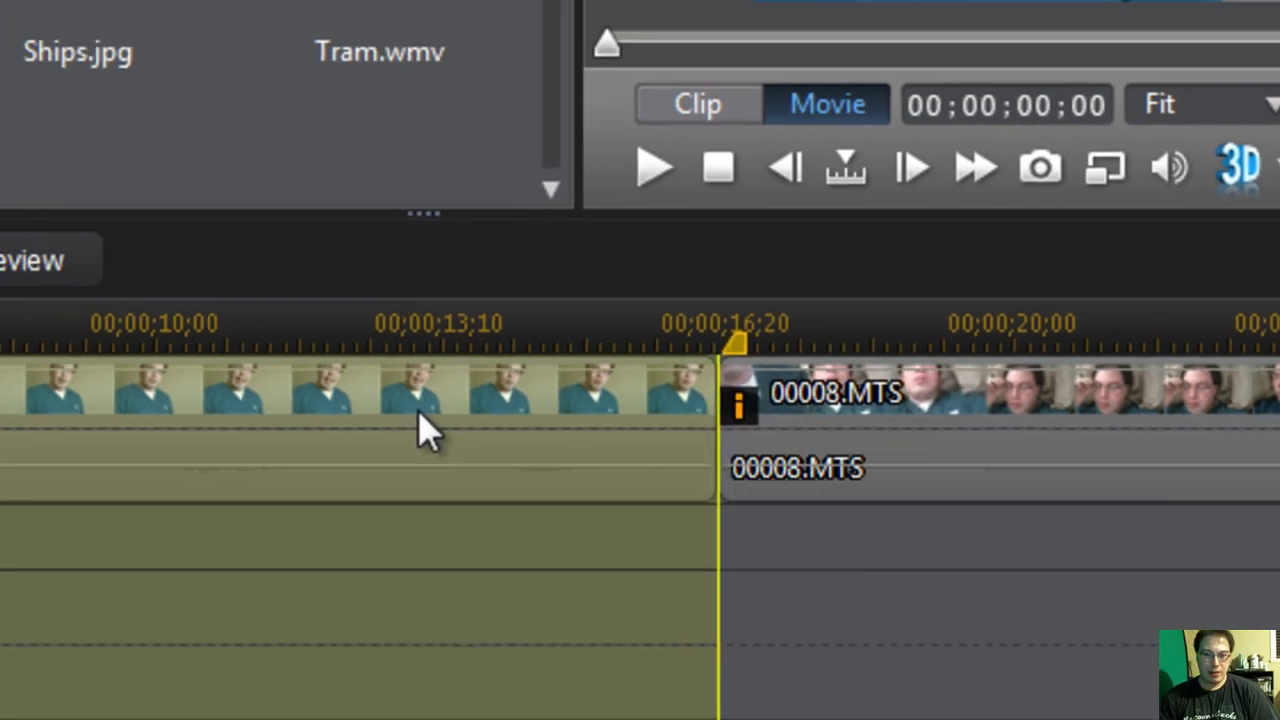
# - Add volume keyframes along the audio of the first 00008.MTS segment, raising and lowering the level at several points
pyautogui.click(375, 392)
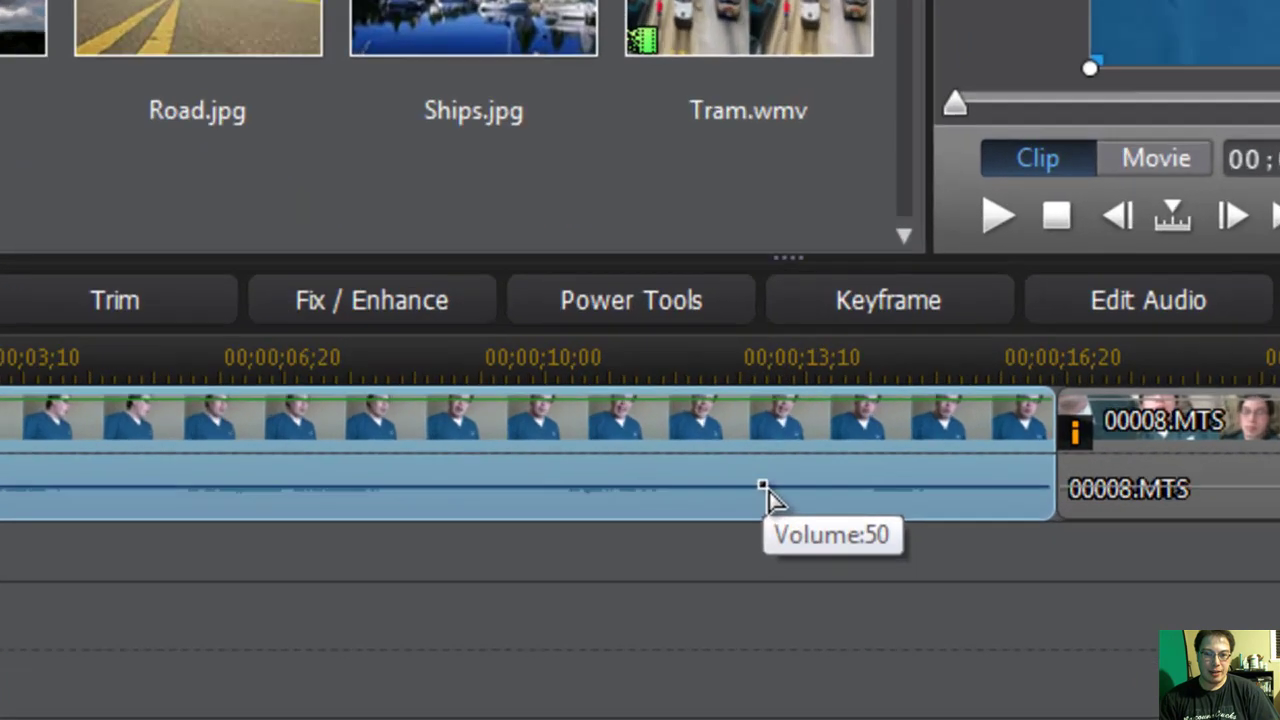
pyautogui.moveTo(812, 550); pyautogui.dragTo(811, 528)
pyautogui.moveTo(688, 358); pyautogui.dragTo(683, 394)
pyautogui.moveTo(580, 384); pyautogui.dragTo(277, 352)
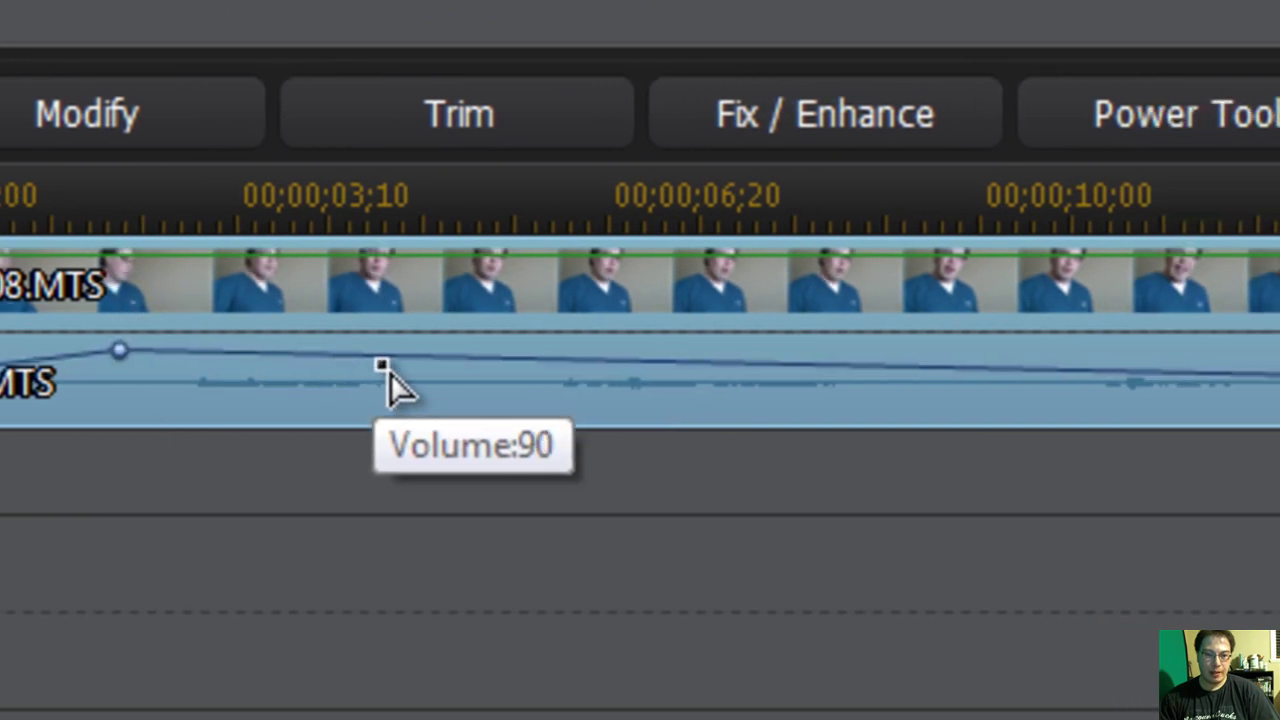
pyautogui.moveTo(390, 370); pyautogui.dragTo(366, 418)
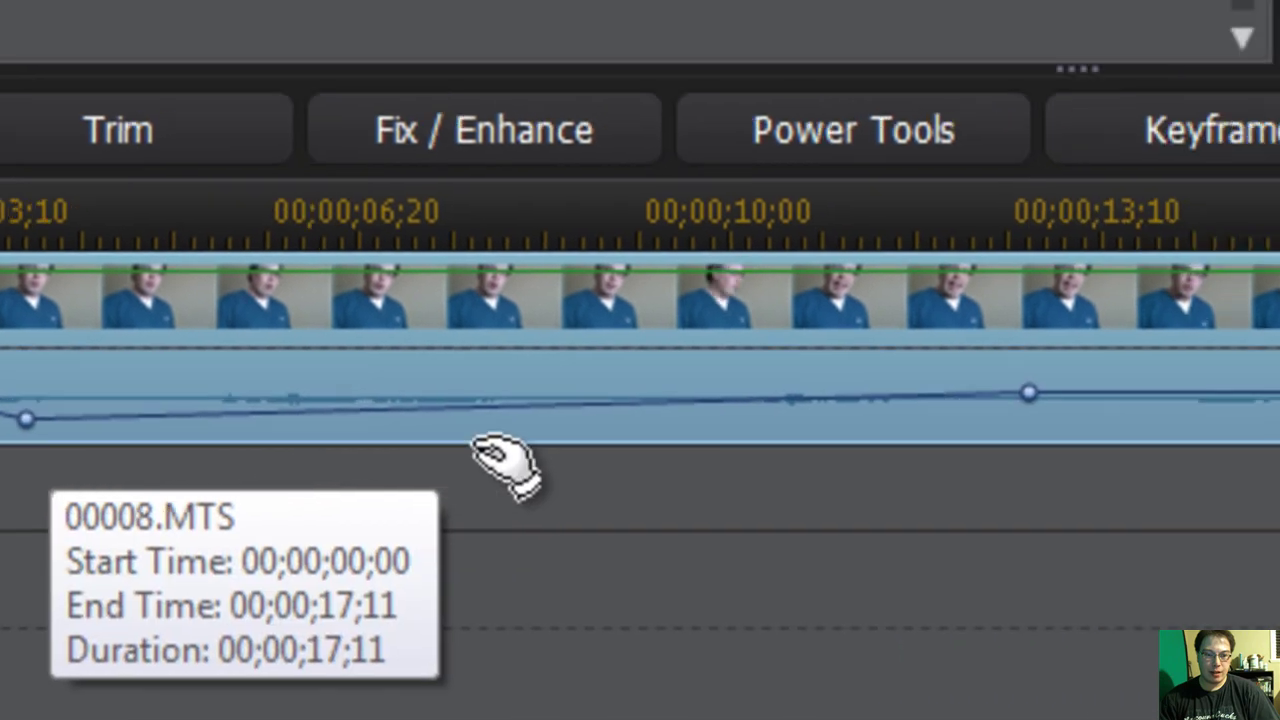
pyautogui.moveTo(590, 414); pyautogui.dragTo(590, 390)
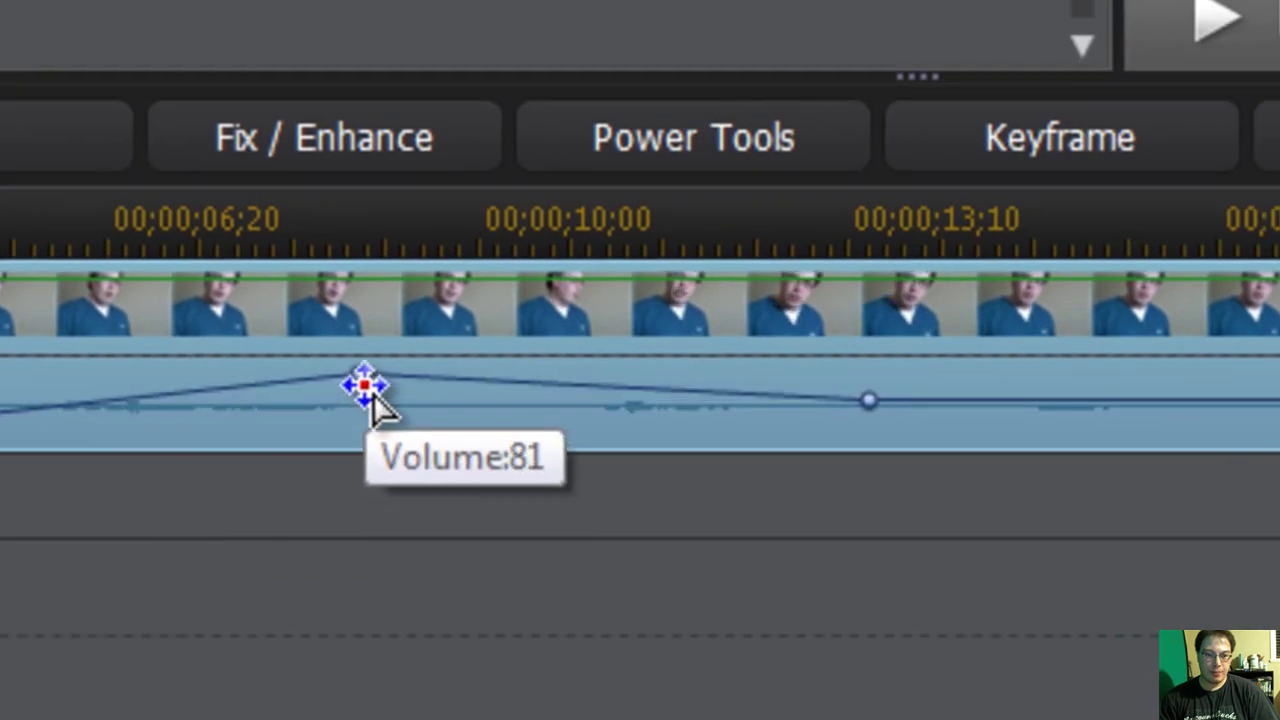
# - Add more volume keyframes along the middle and end of the first 00008.MTS segment, alternating the level up and down
pyautogui.moveTo(363, 385); pyautogui.dragTo(359, 372)
pyautogui.moveTo(271, 400)
pyautogui.mouseDown()
pyautogui.moveTo(265, 431)
pyautogui.moveTo(258, 421)
pyautogui.moveTo(300, 403)
pyautogui.moveTo(290, 391)
pyautogui.mouseUp()
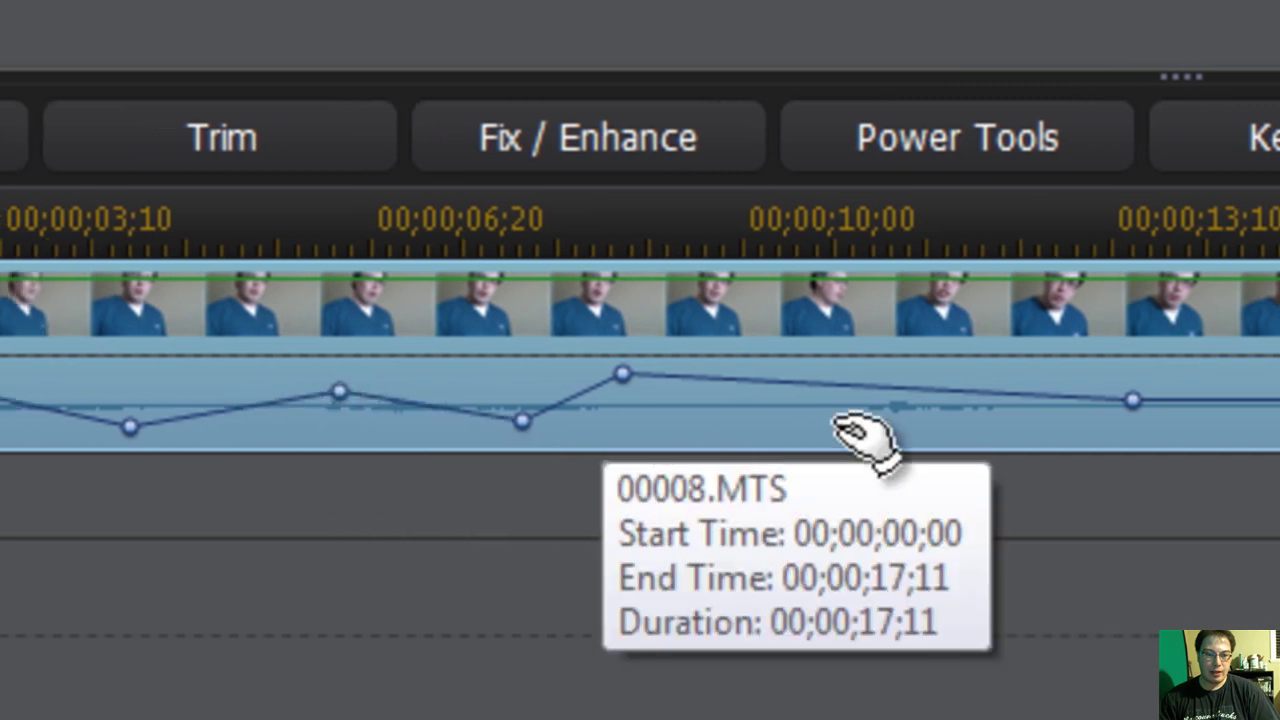
pyautogui.moveTo(841, 396); pyautogui.dragTo(827, 413)
pyautogui.moveTo(947, 413); pyautogui.dragTo(941, 405)
pyautogui.moveTo(866, 406); pyautogui.dragTo(846, 372)
pyautogui.moveTo(800, 384)
pyautogui.mouseDown()
pyautogui.moveTo(791, 378)
pyautogui.moveTo(788, 403)
pyautogui.mouseUp()
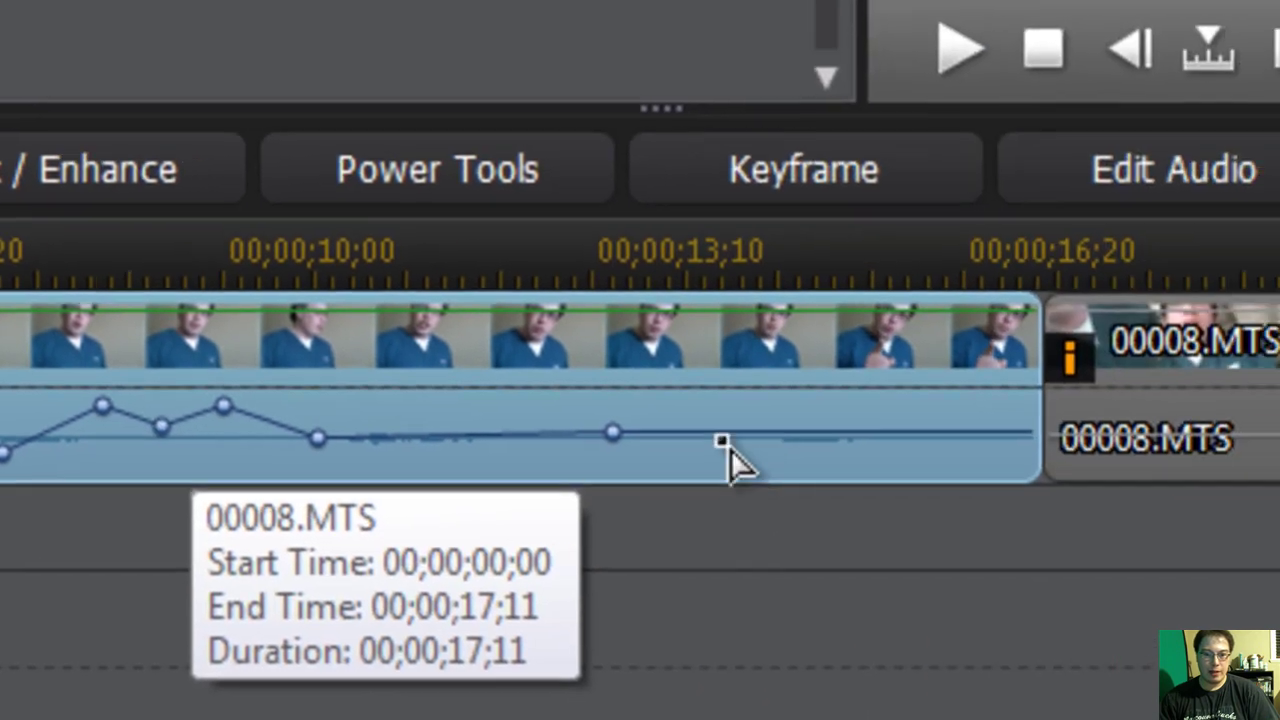
pyautogui.moveTo(722, 441); pyautogui.dragTo(715, 403)
pyautogui.moveTo(786, 430); pyautogui.dragTo(843, 429)
pyautogui.moveTo(6, 440); pyautogui.dragTo(371, 458)
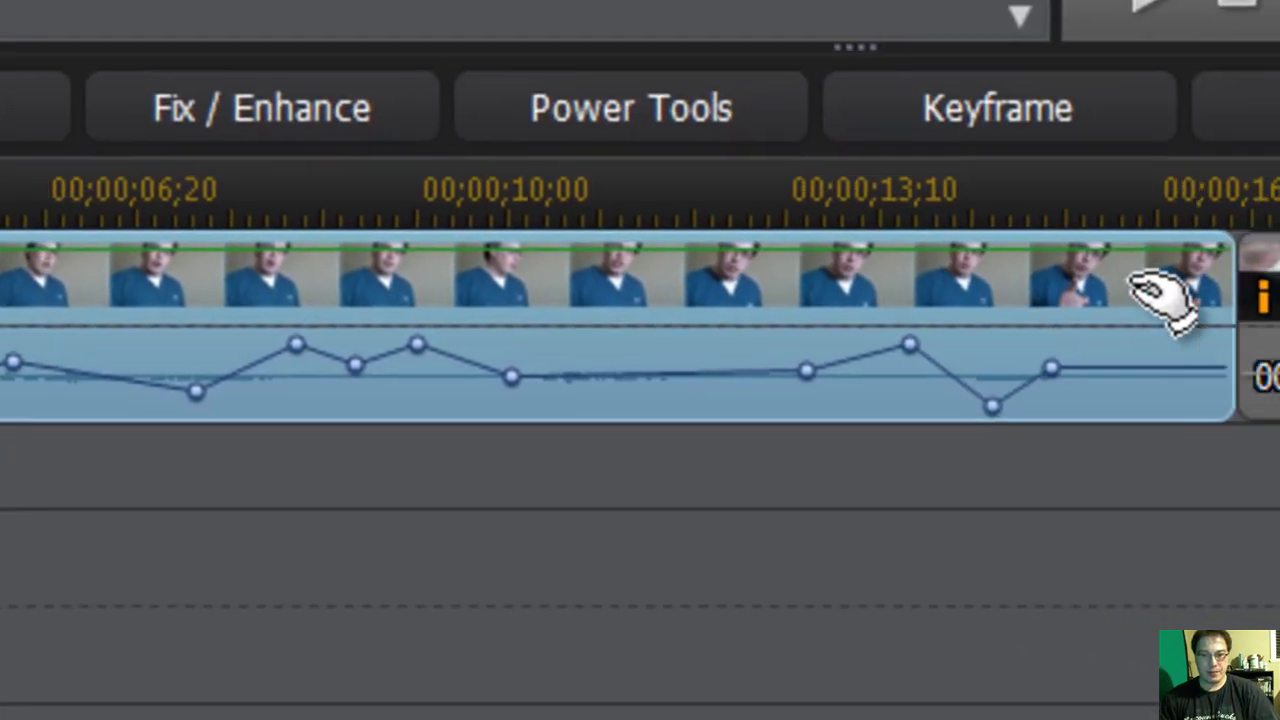
pyautogui.rightClick(658, 537)
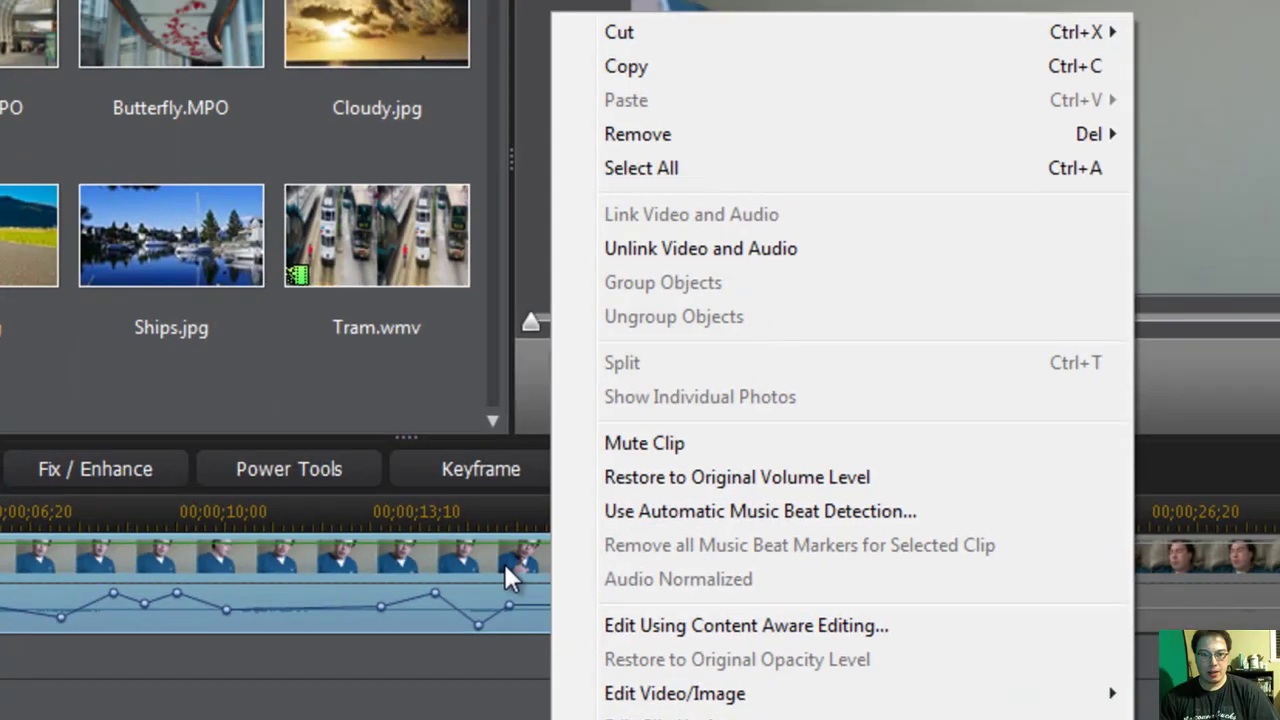
pyautogui.press('Escape')
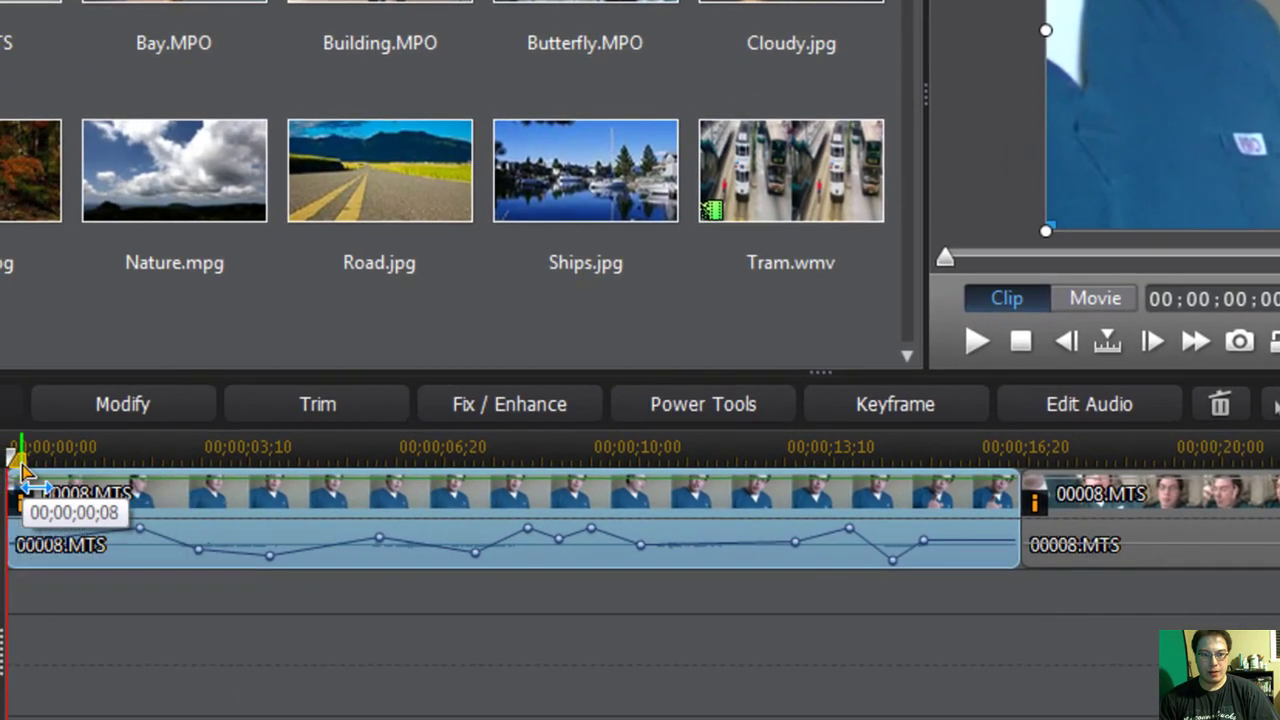
# - Scrub through the first 00008.MTS segment, play the movie from the start, and stop by selecting that segment
pyautogui.moveTo(1, 515); pyautogui.dragTo(956, 517)
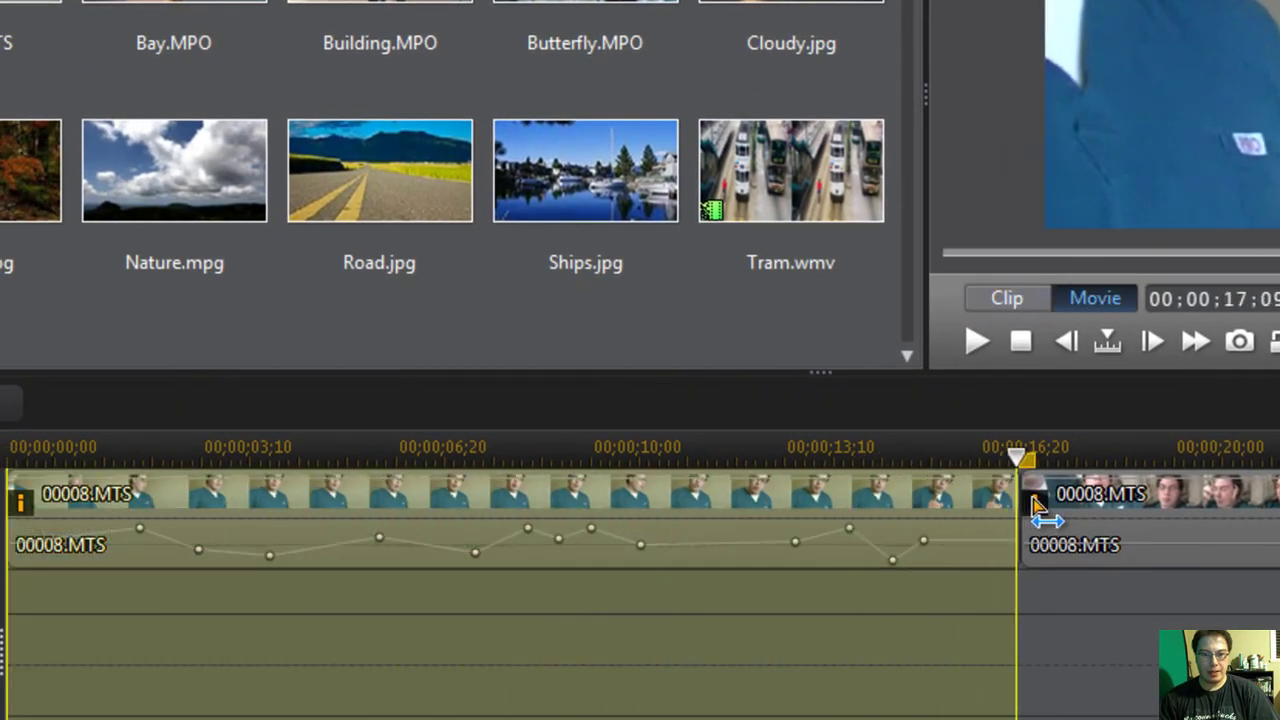
pyautogui.moveTo(1032, 465); pyautogui.dragTo(6, 485)
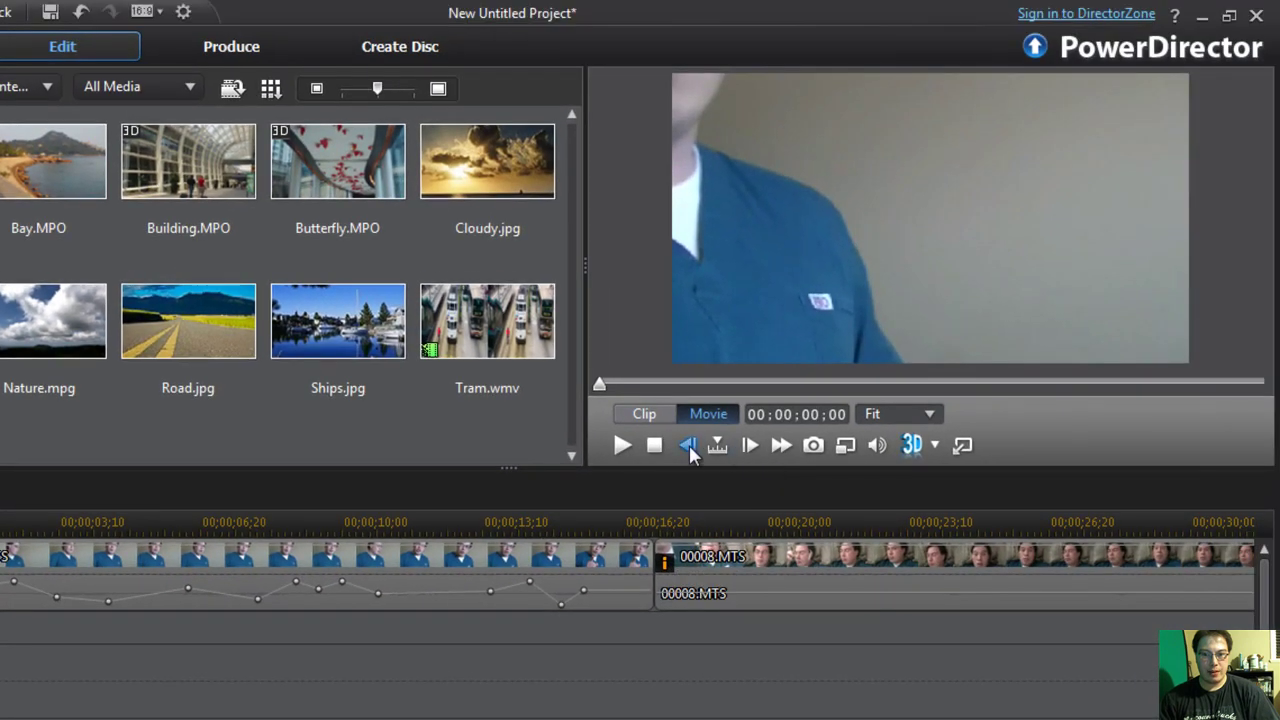
pyautogui.click(622, 446)
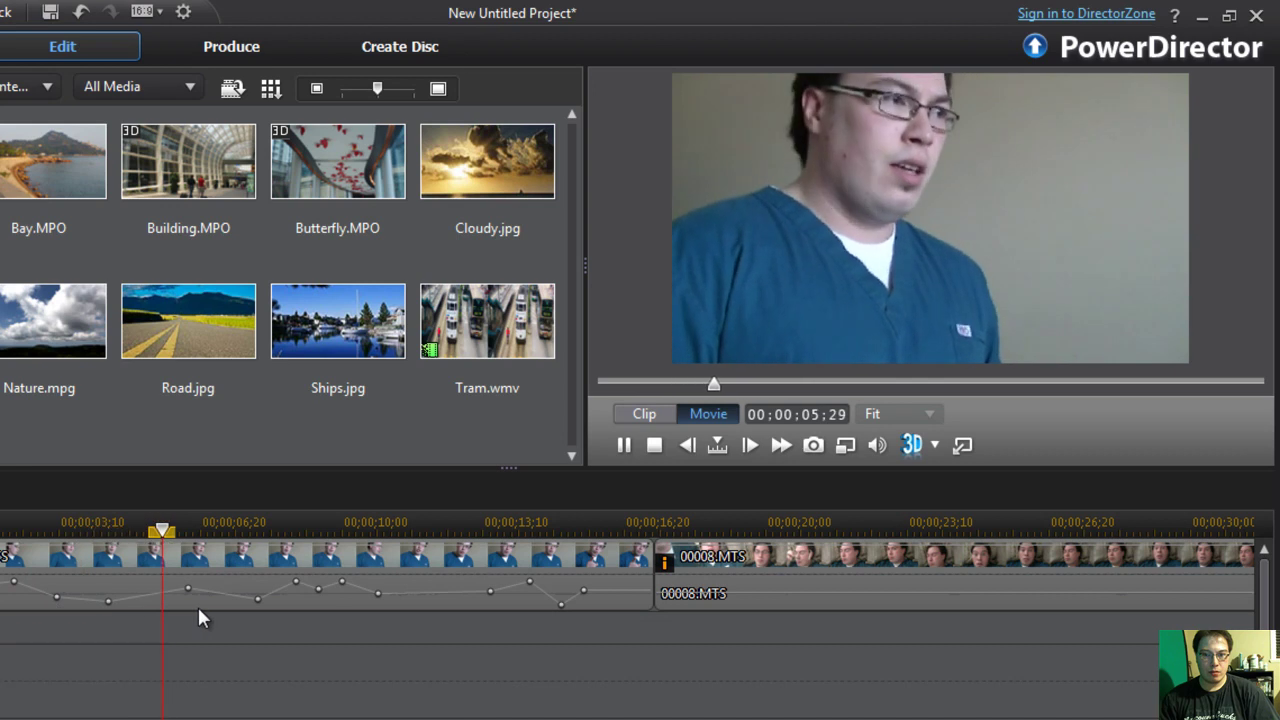
pyautogui.click(490, 591)
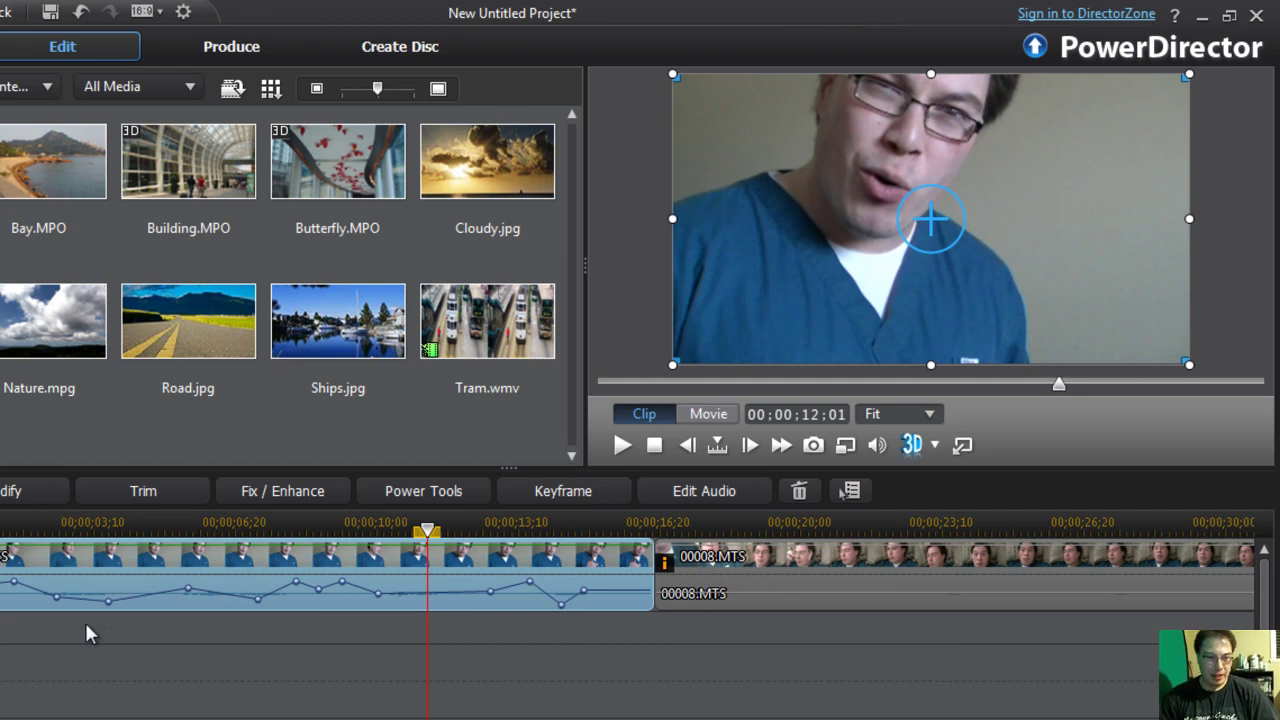
# - Reshape the volume over the first three seconds of the segment with new keyframes that alternately raise and lower the level
pyautogui.moveTo(110, 603)
pyautogui.moveTo(100, 602); pyautogui.dragTo(108, 601)
pyautogui.click(46, 595)
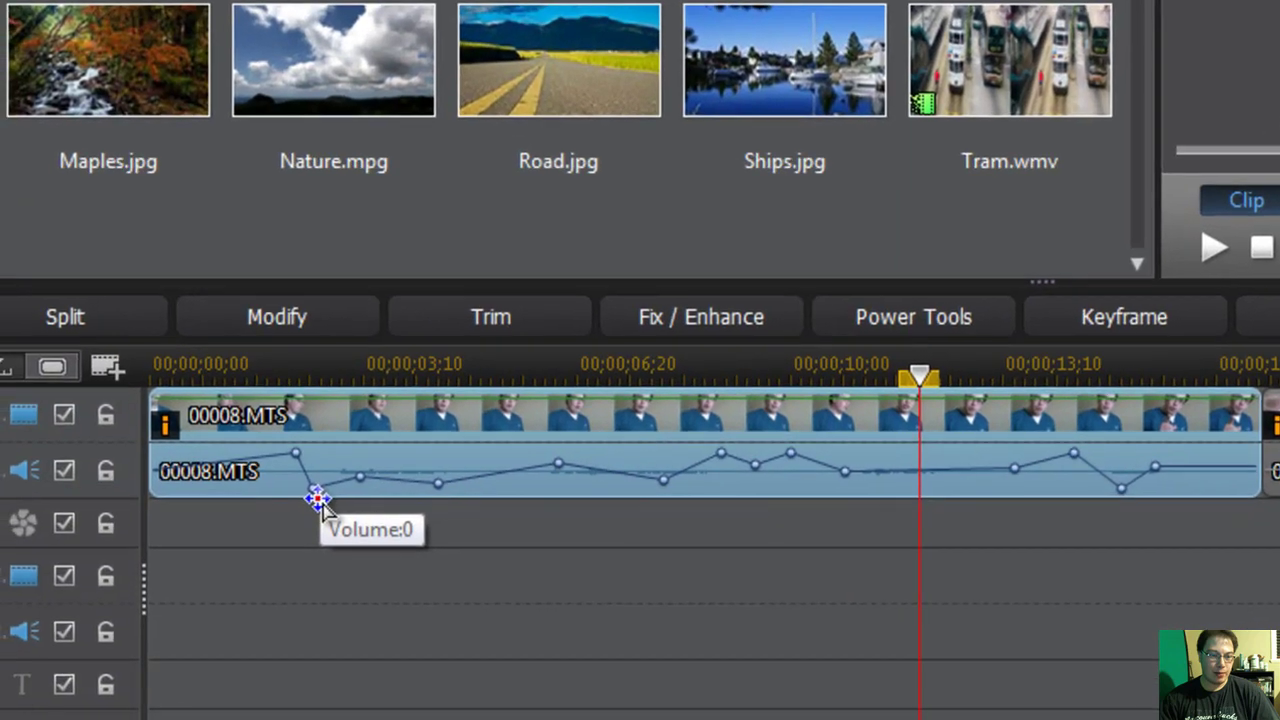
pyautogui.moveTo(29, 609); pyautogui.dragTo(29, 576)
pyautogui.moveTo(296, 456); pyautogui.dragTo(294, 484)
pyautogui.moveTo(188, 470); pyautogui.dragTo(188, 452)
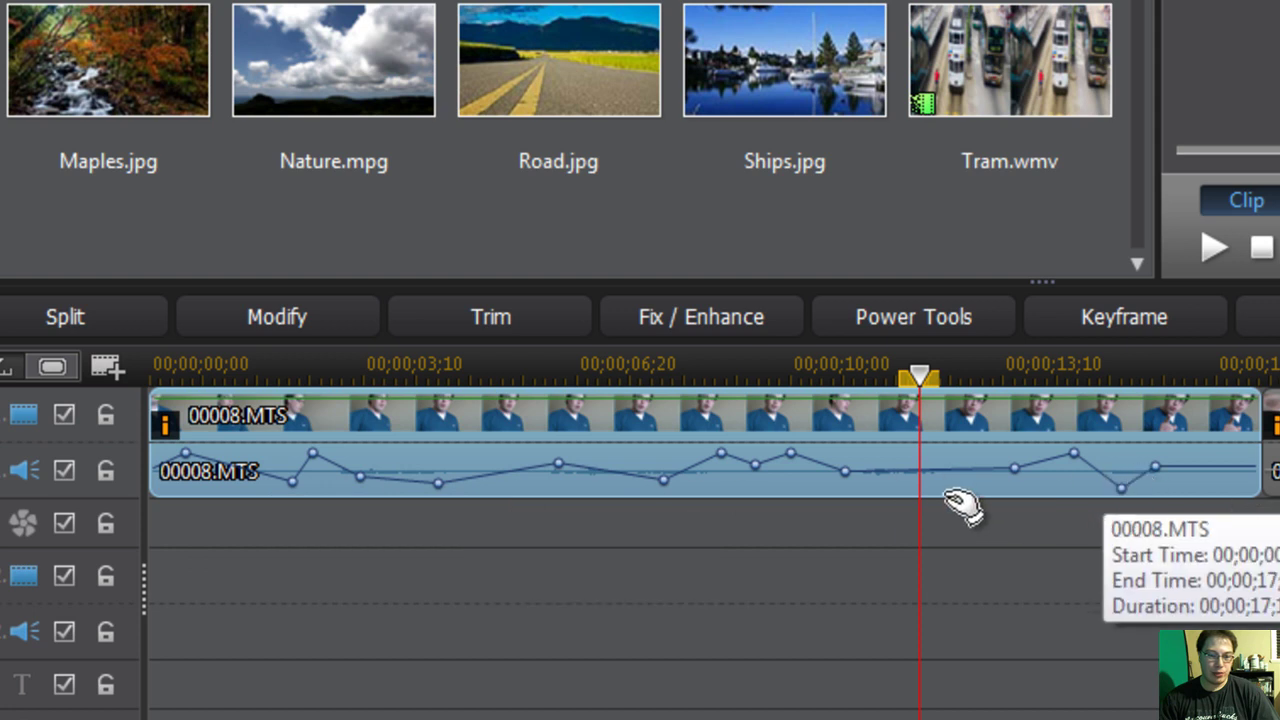
# - Drop the segment's volume to 0 from about 11 to 12 seconds and raise it again right after that
pyautogui.moveTo(931, 474); pyautogui.dragTo(917, 563)
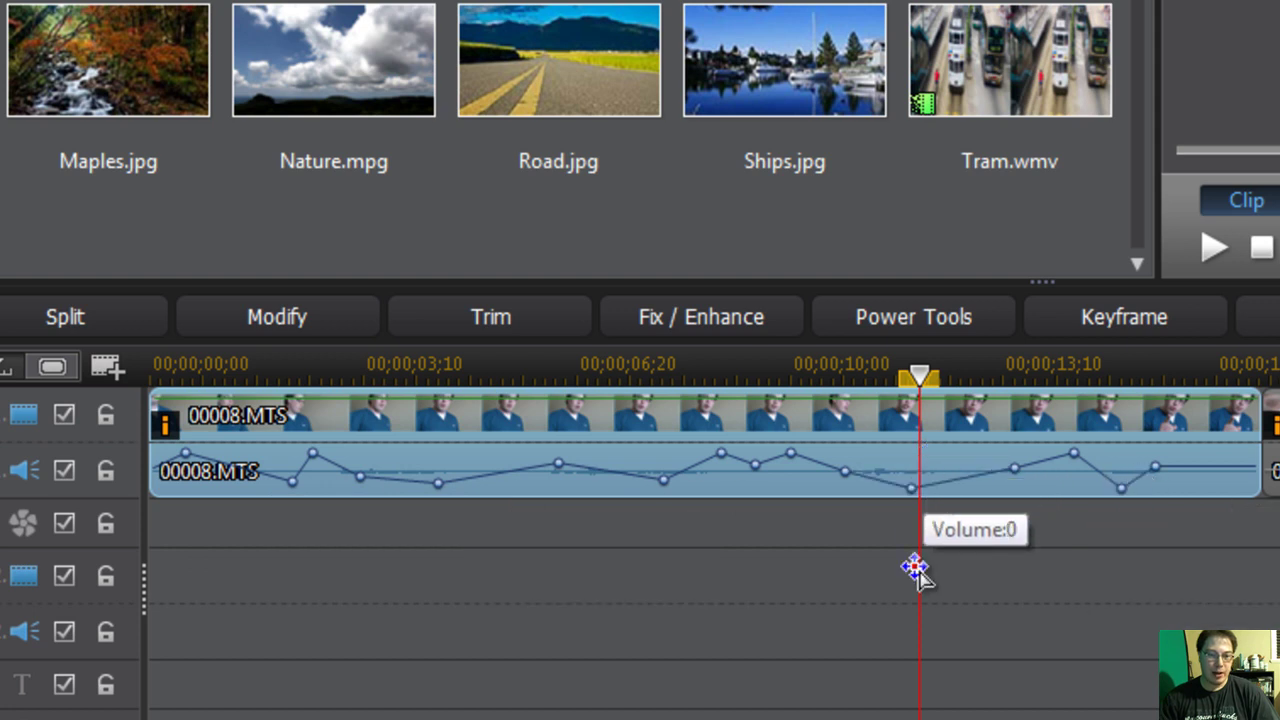
pyautogui.moveTo(853, 476); pyautogui.dragTo(857, 537)
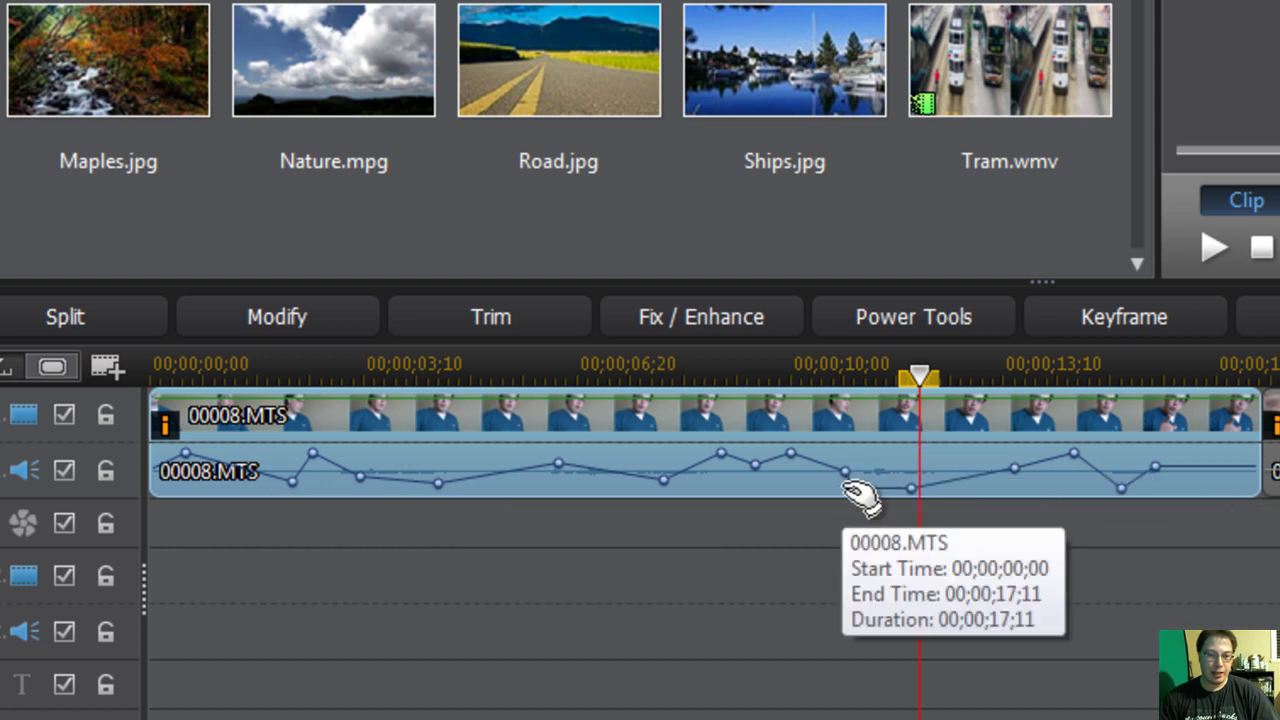
pyautogui.moveTo(1011, 474); pyautogui.dragTo(930, 452)
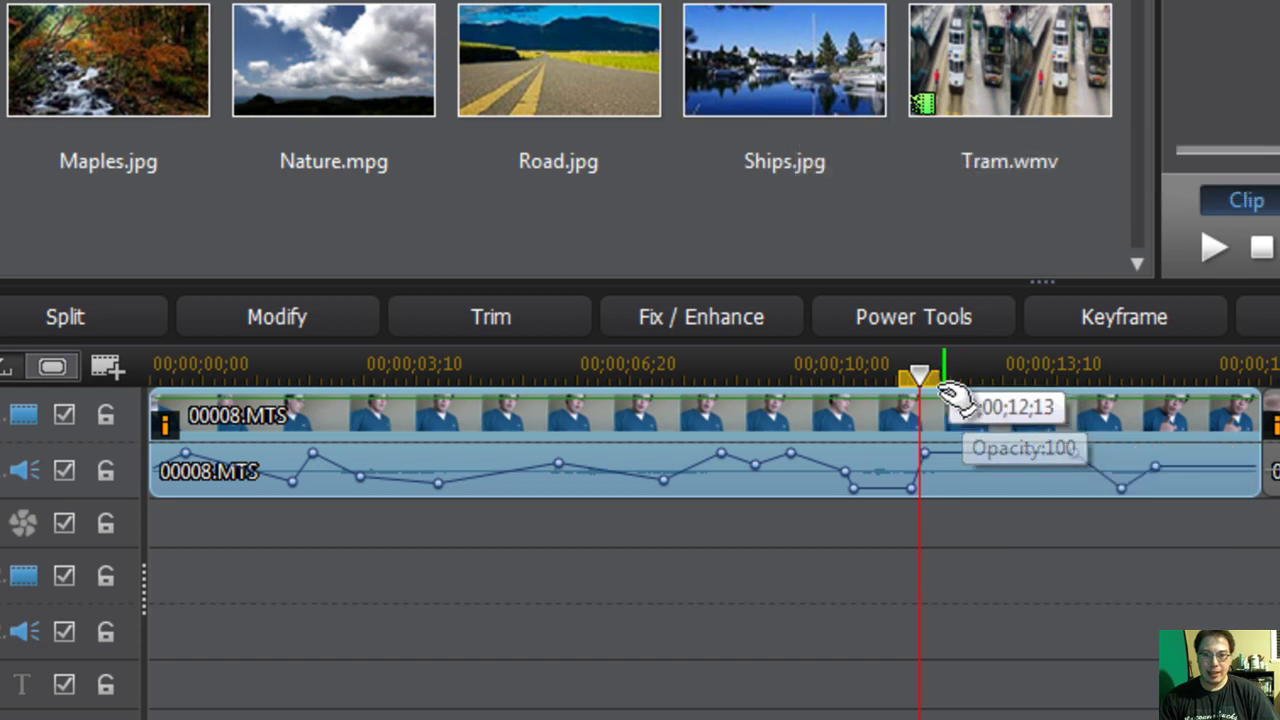
# - Mark the range from about 3.7 seconds to 00;00;12;01 and cut it, leaving a gap
pyautogui.moveTo(920, 395); pyautogui.dragTo(390, 410)
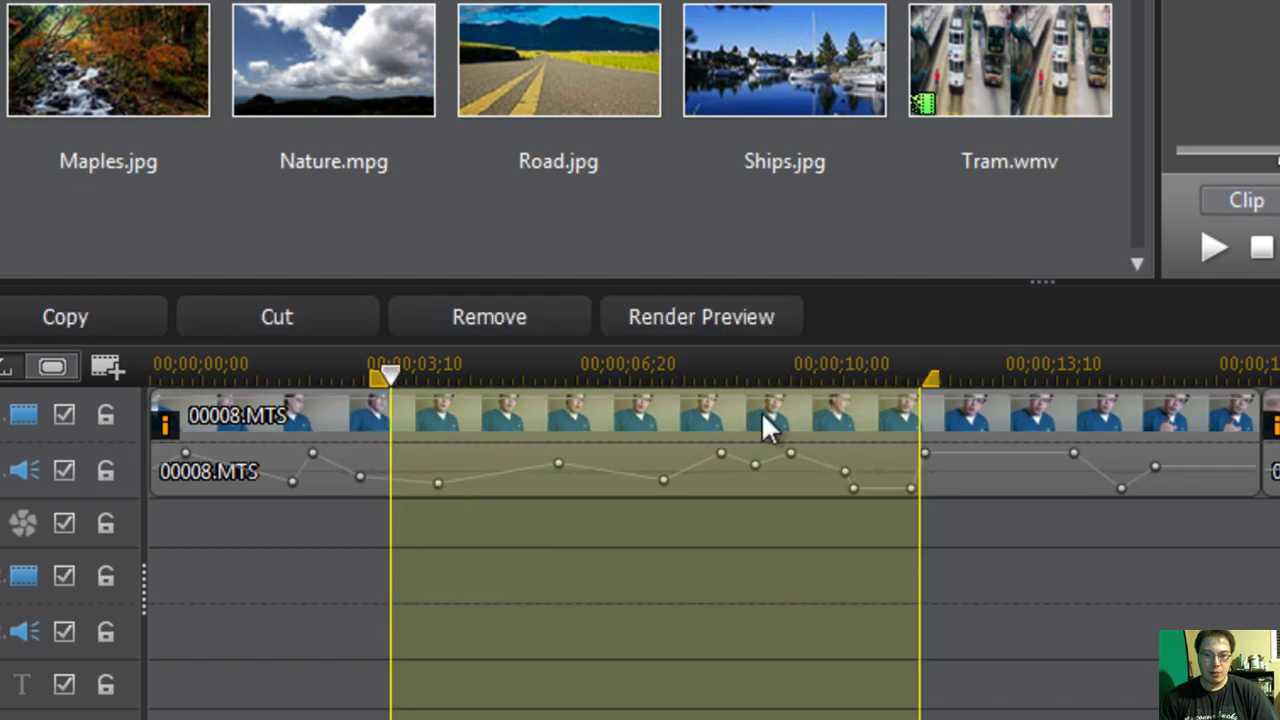
pyautogui.rightClick(499, 454)
pyautogui.moveTo(562, 516)
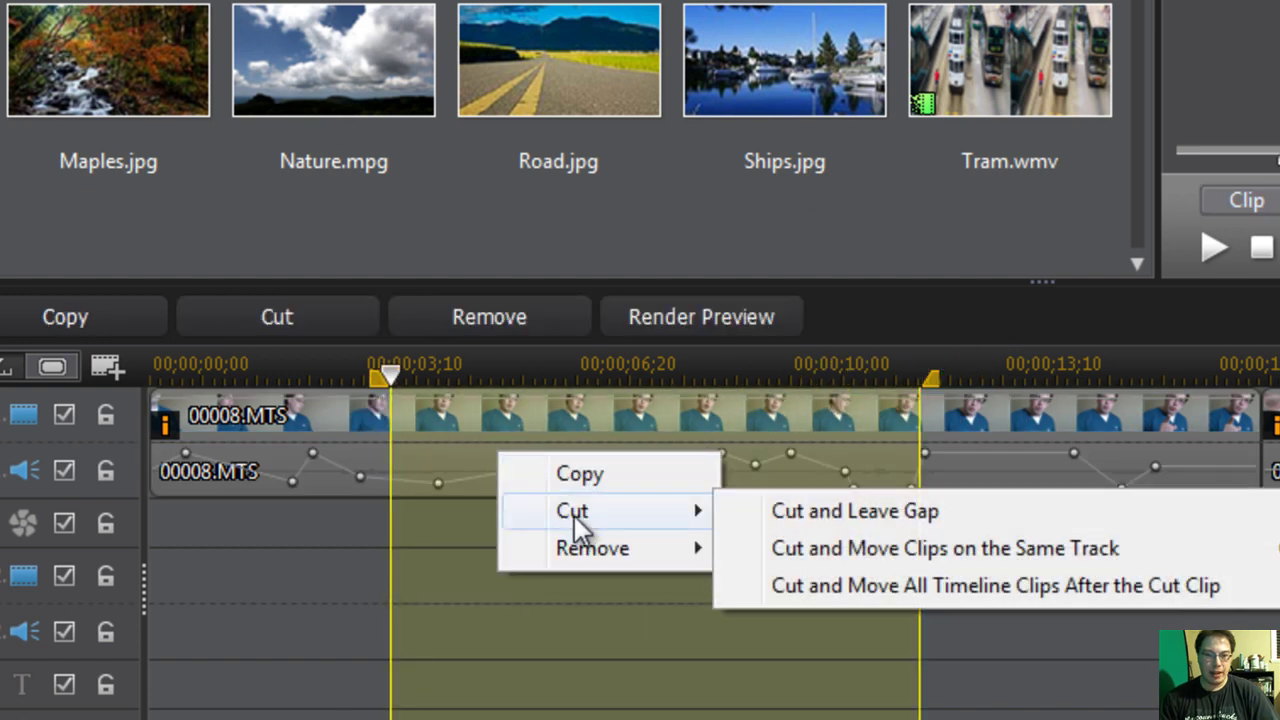
pyautogui.click(911, 510)
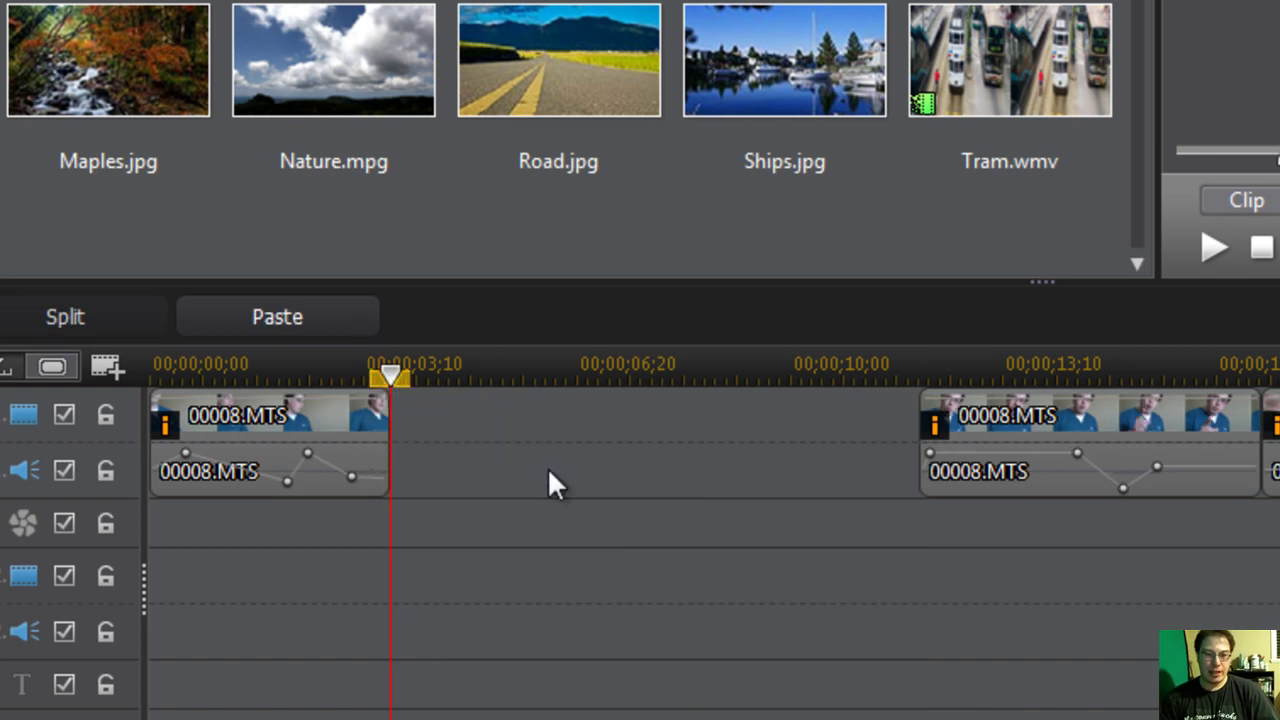
# - Move the 00008.MTS piece after the gap so it starts at 00;00;03;25, just behind the first piece
pyautogui.moveTo(1168, 440); pyautogui.dragTo(582, 433)
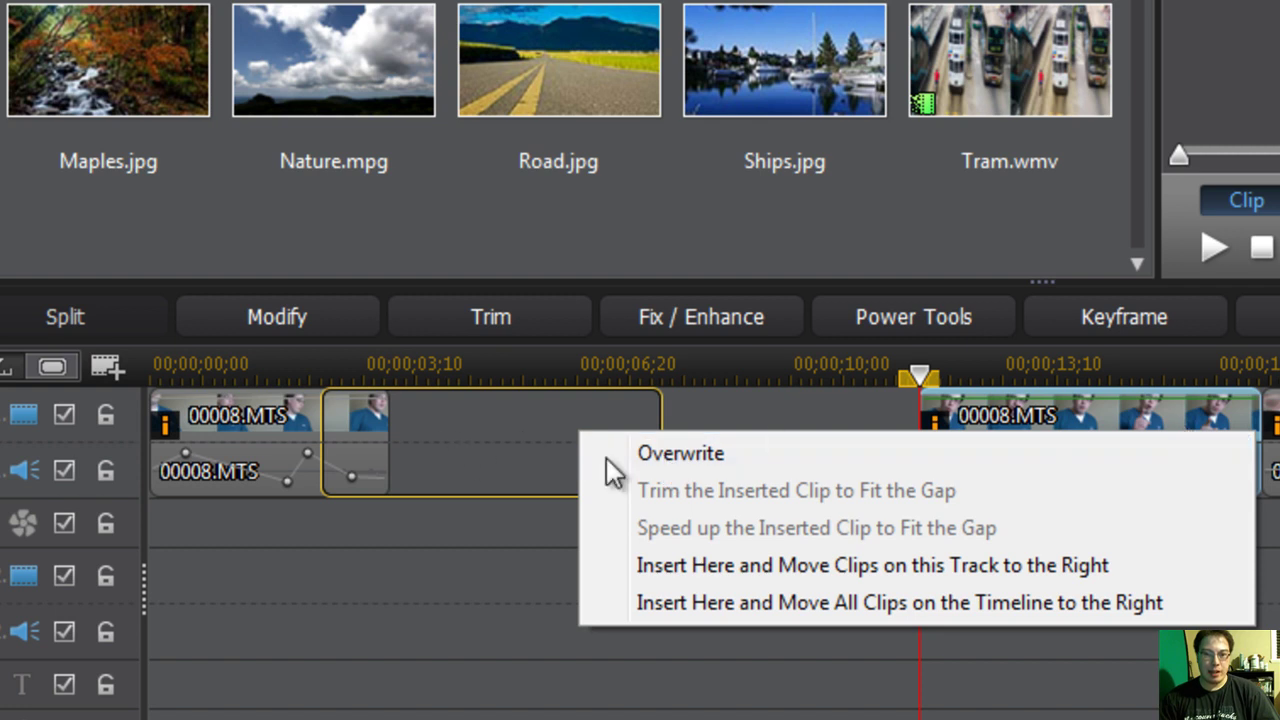
pyautogui.click(501, 531)
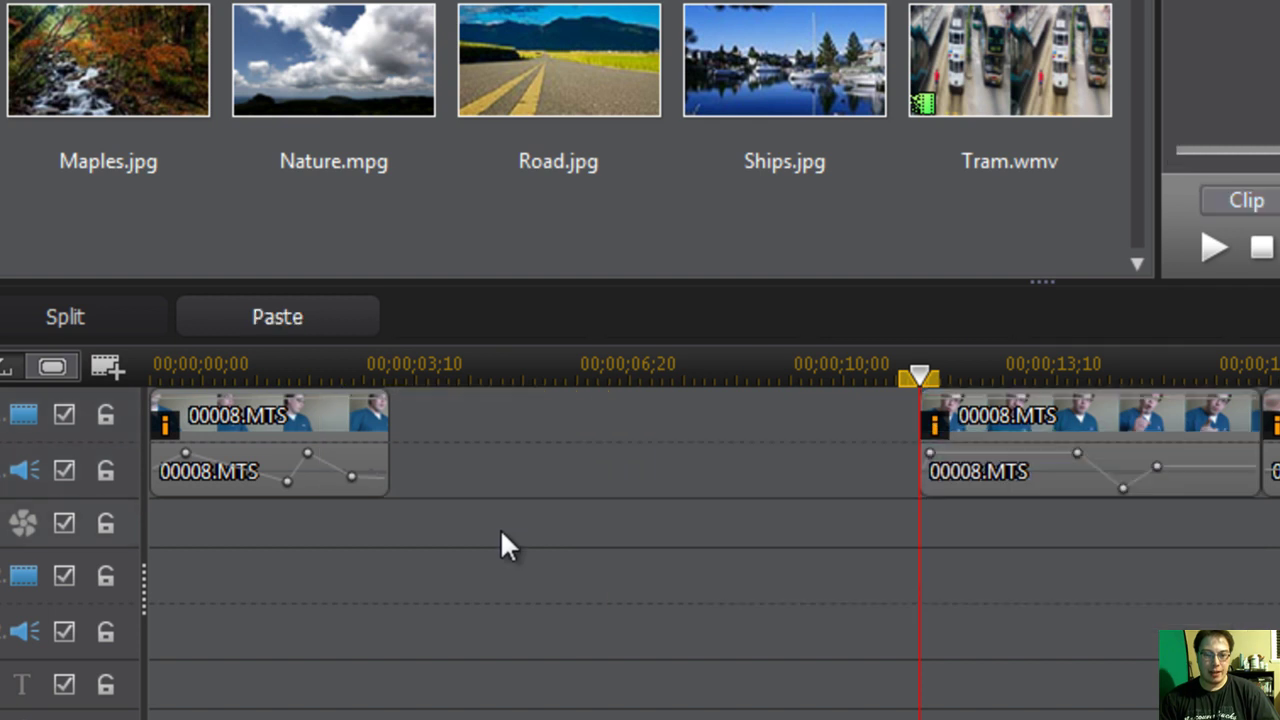
pyautogui.click(1130, 425)
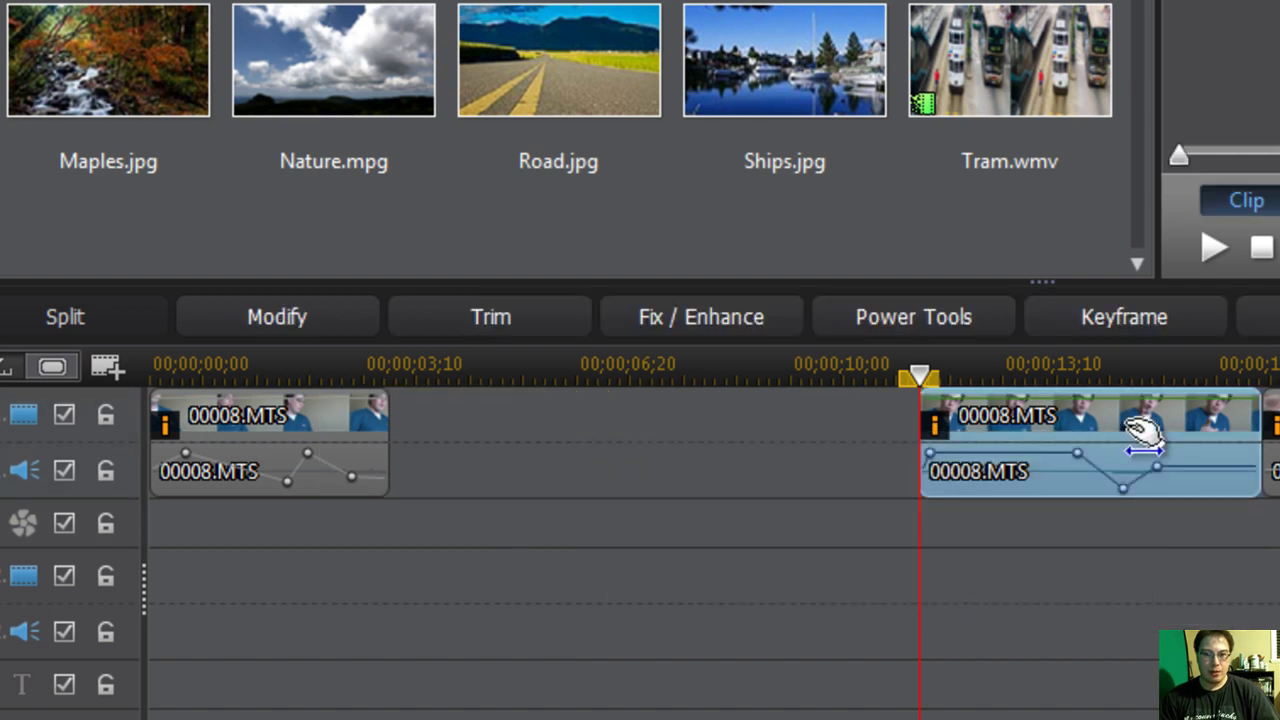
pyautogui.moveTo(1140, 435); pyautogui.dragTo(652, 426)
# - Remove the first 00008.MTS piece at the start of the timeline and leave its gap
pyautogui.moveTo(988, 105)
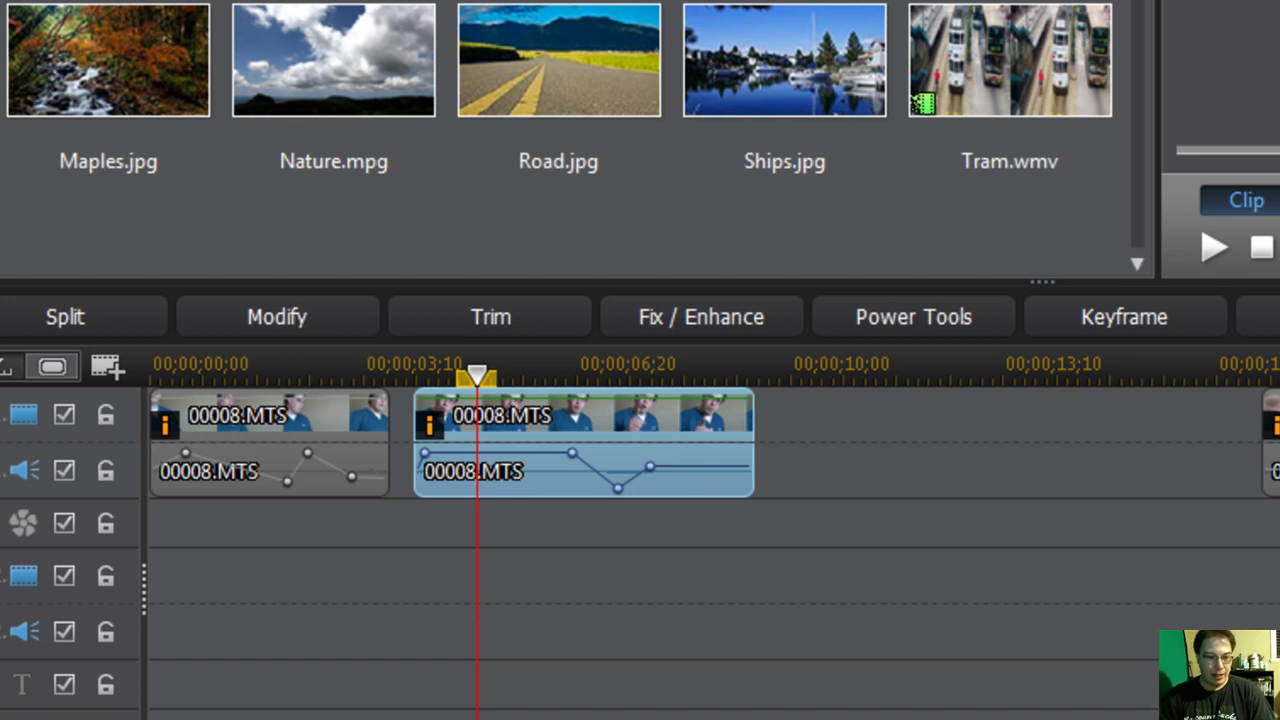
pyautogui.scroll(5, 700, 440)
pyautogui.scroll(-3, 700, 440)
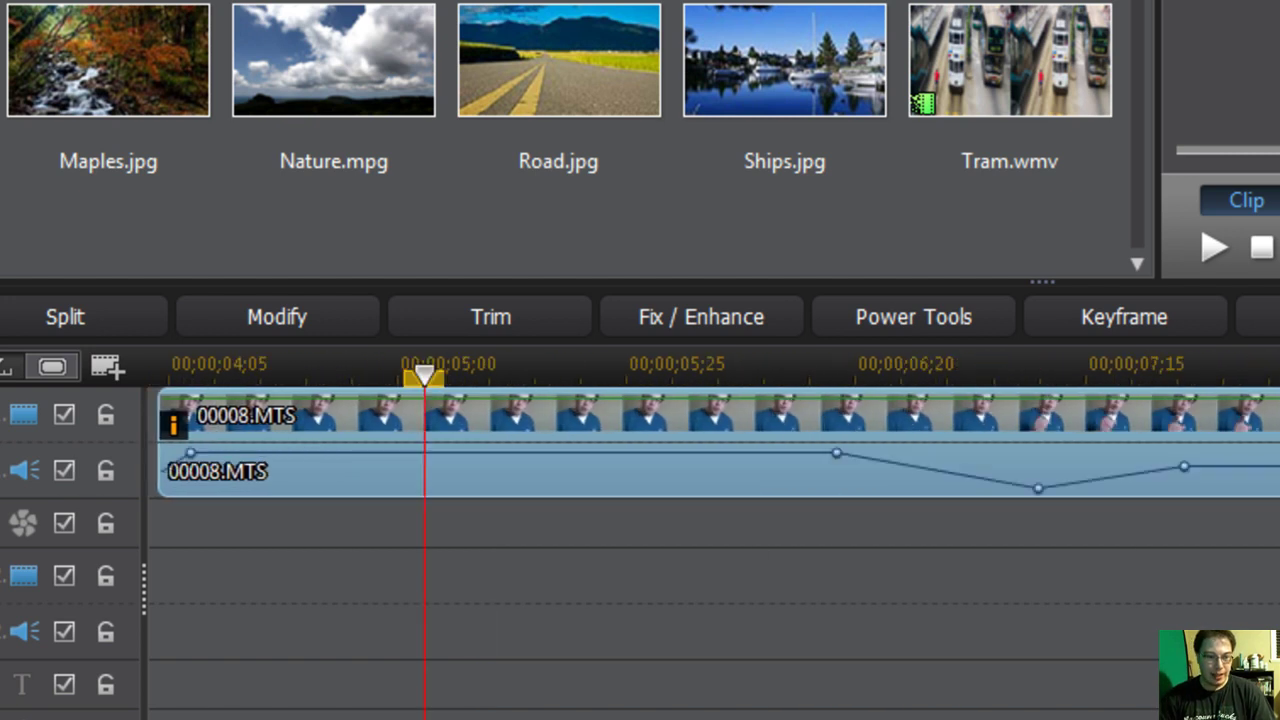
pyautogui.scroll(3, 700, 440)
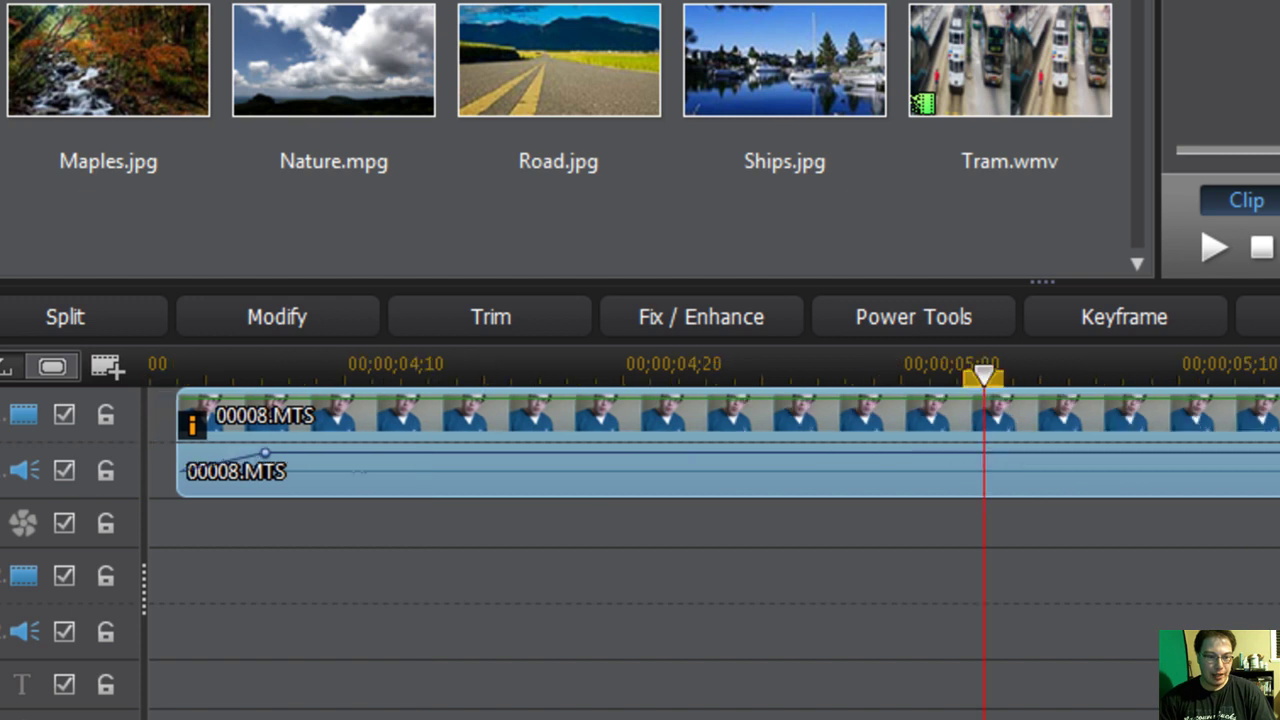
pyautogui.scroll(1, 406, 523)
pyautogui.scroll(-3, 406, 523)
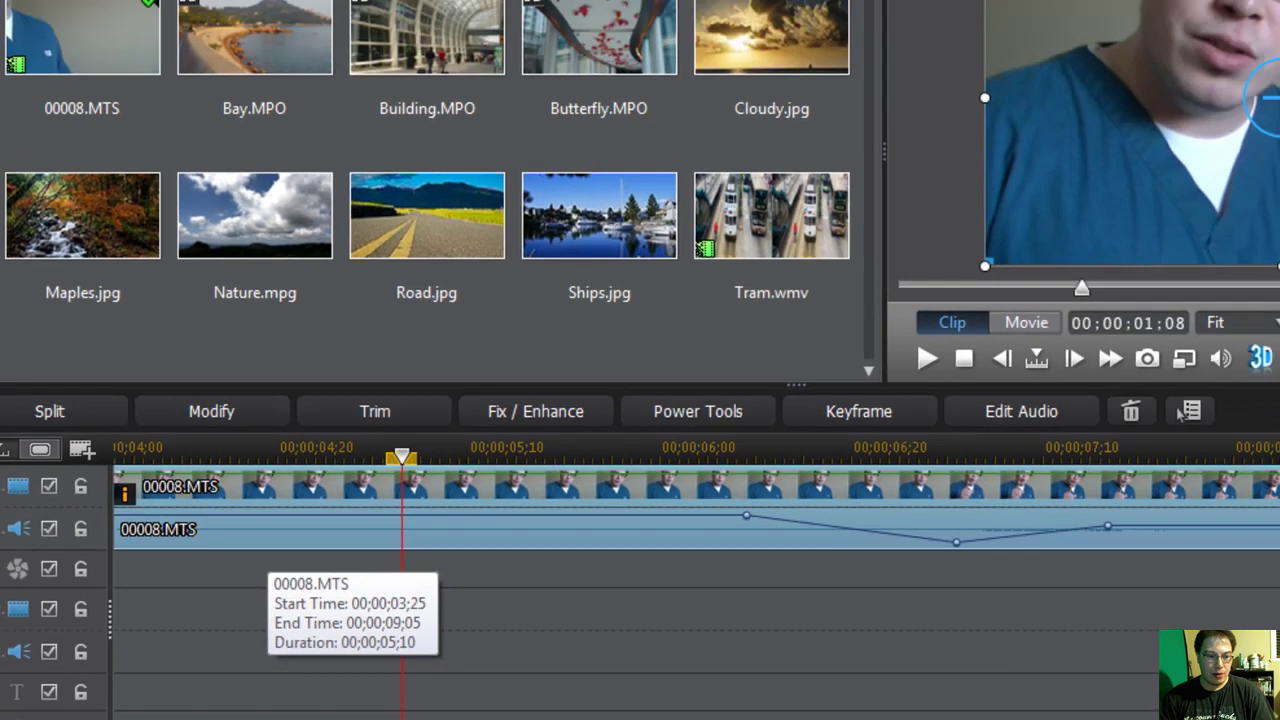
pyautogui.hscroll(-5, 1045, 447)
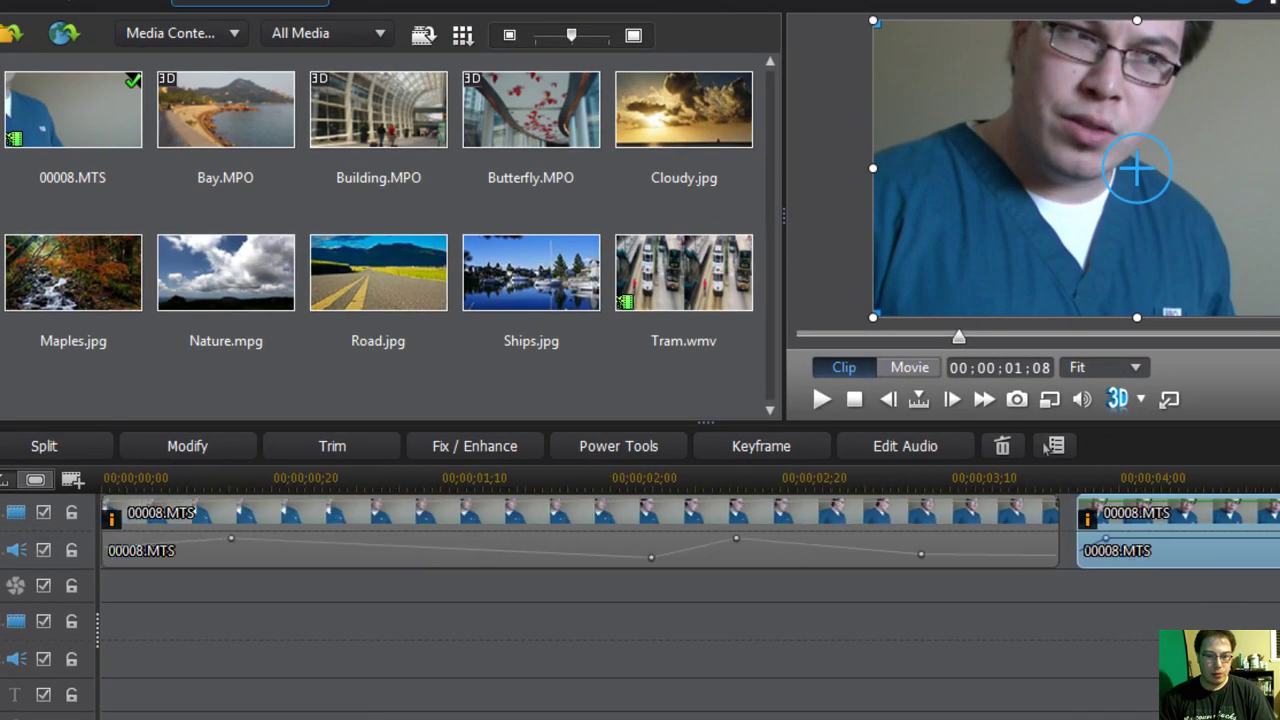
pyautogui.click(772, 510)
pyautogui.press('Delete')
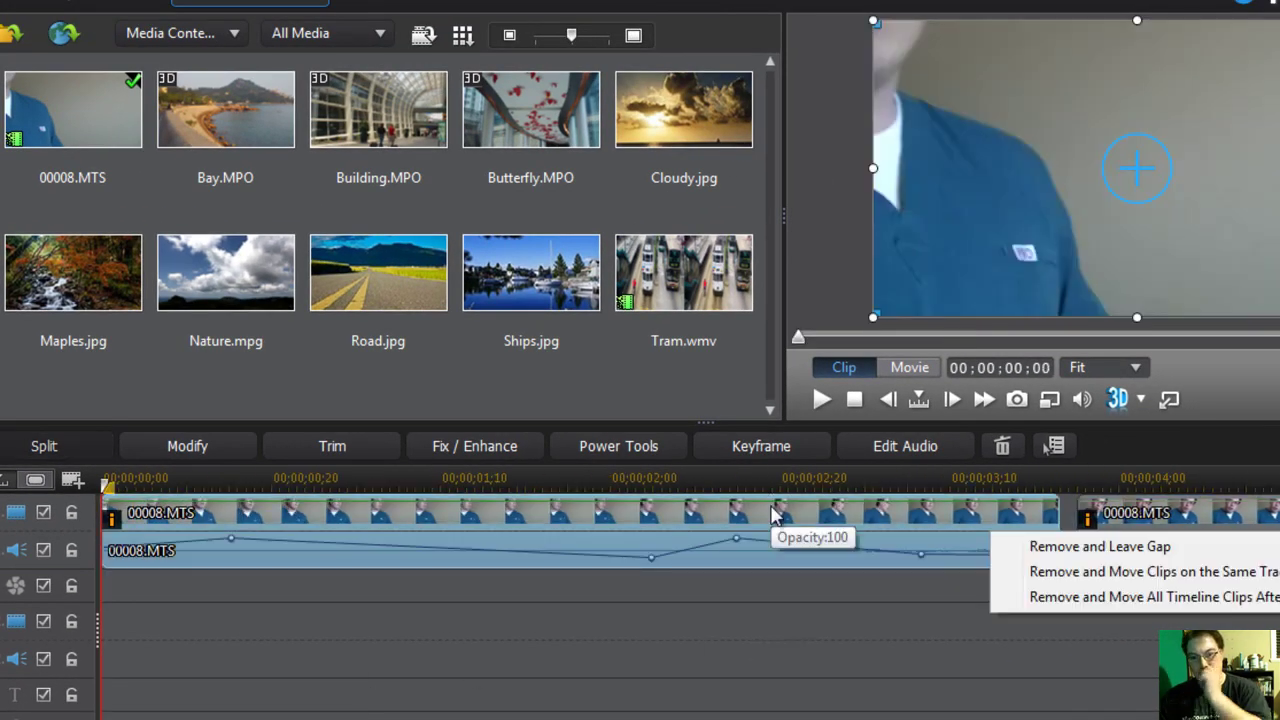
pyautogui.click(1083, 549)
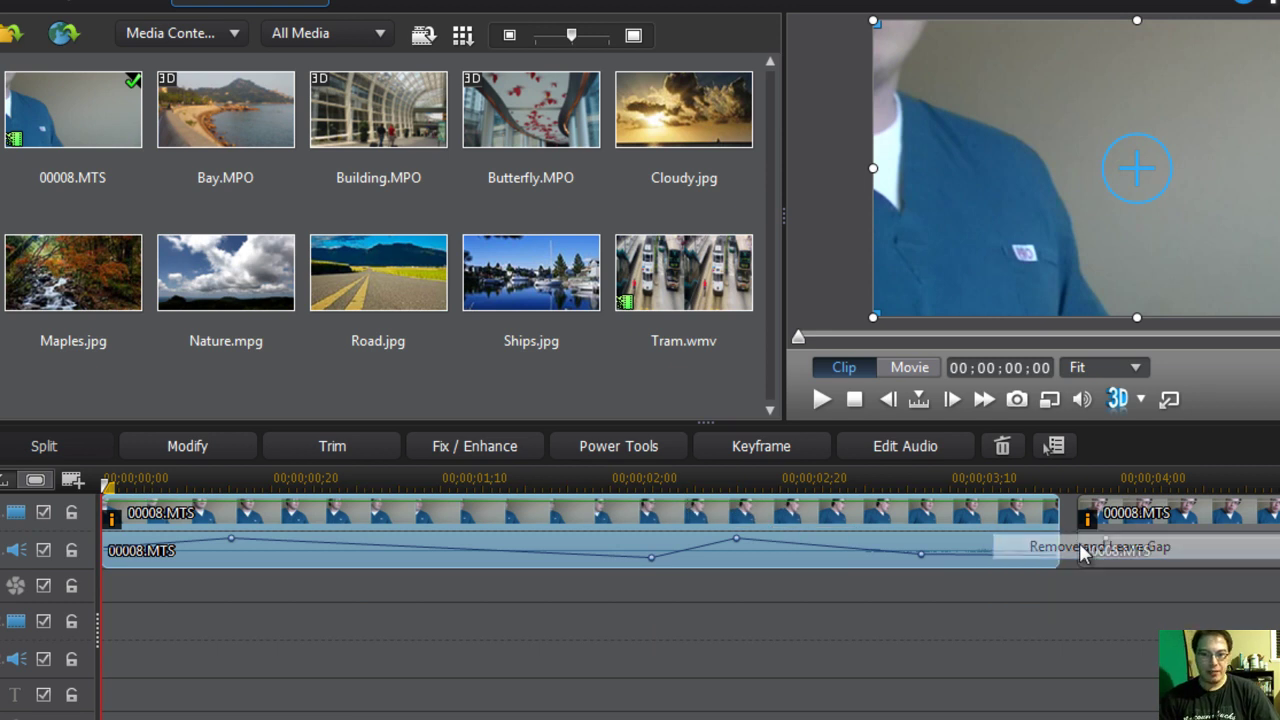
# - Move the following 00008.MTS piece to the very start of the first track at 00;00;00;00
pyautogui.click(1063, 535)
pyautogui.moveTo(1063, 535); pyautogui.dragTo(543, 557)
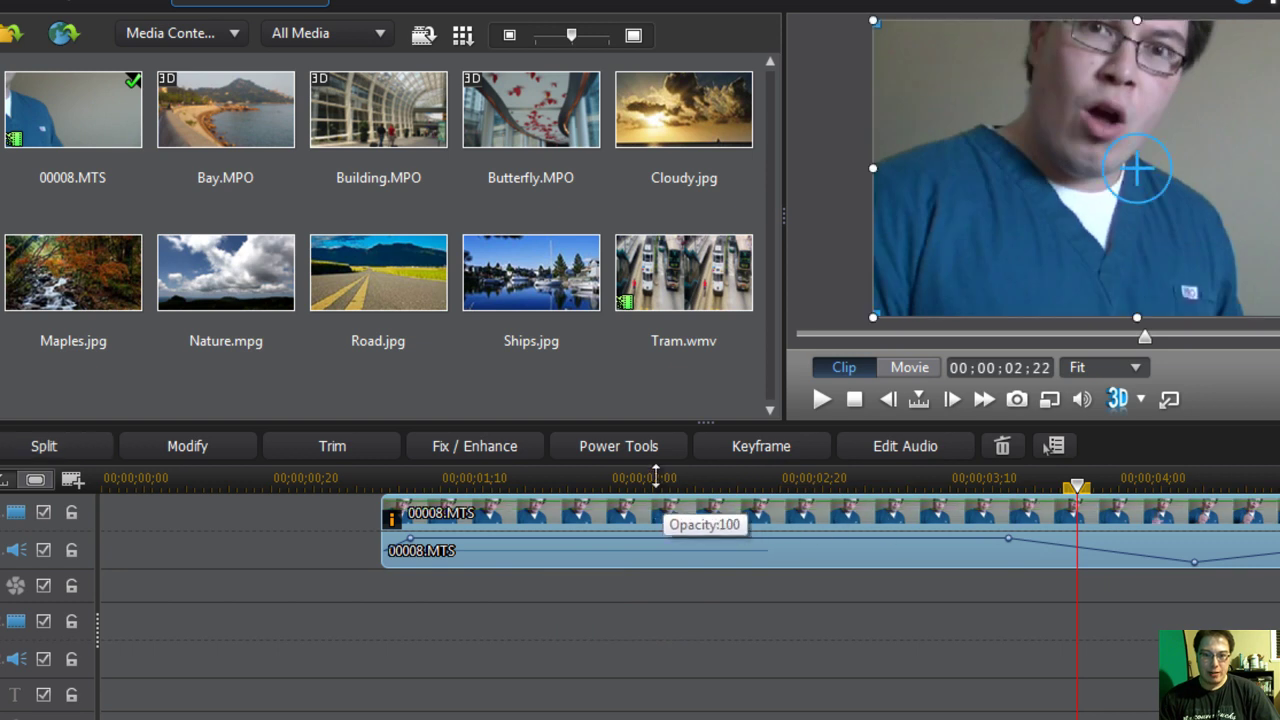
pyautogui.moveTo(770, 523); pyautogui.dragTo(265, 562)
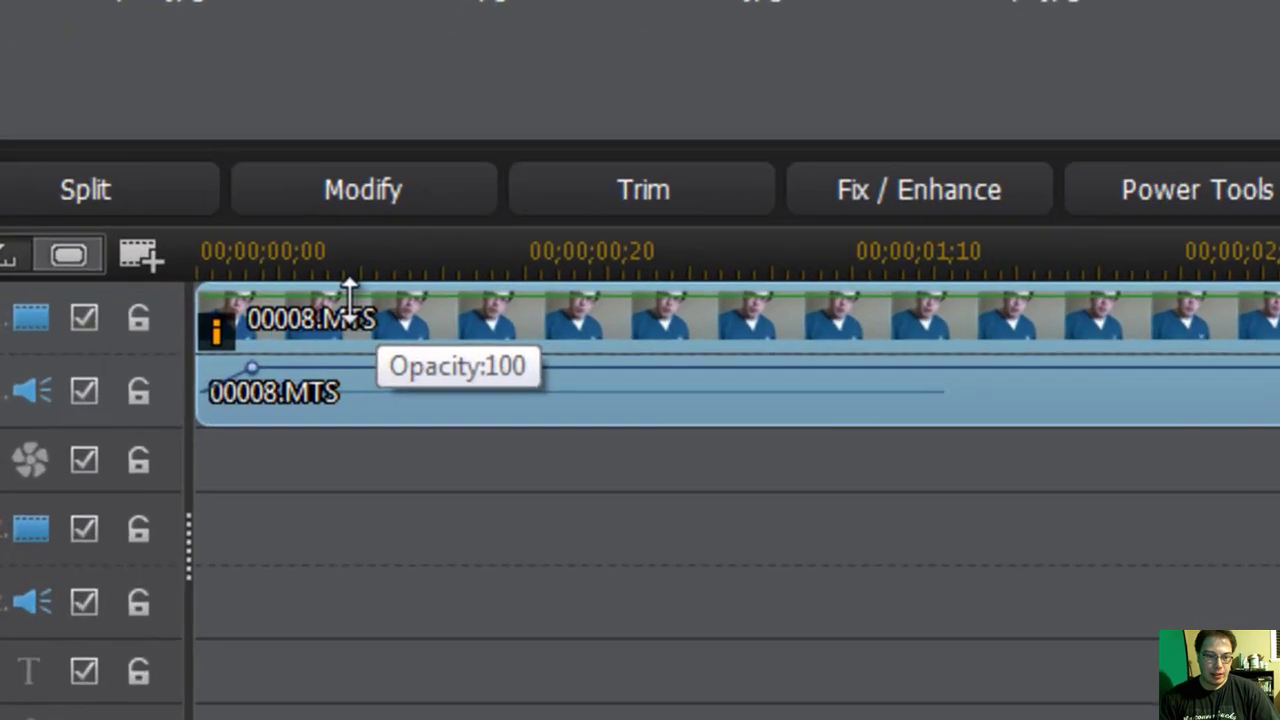
# - Lower the opacity of the 00008.MTS piece to the minimum and restore it to full
pyautogui.moveTo(217, 450); pyautogui.dragTo(212, 482)
pyautogui.moveTo(343, 330); pyautogui.dragTo(342, 362)
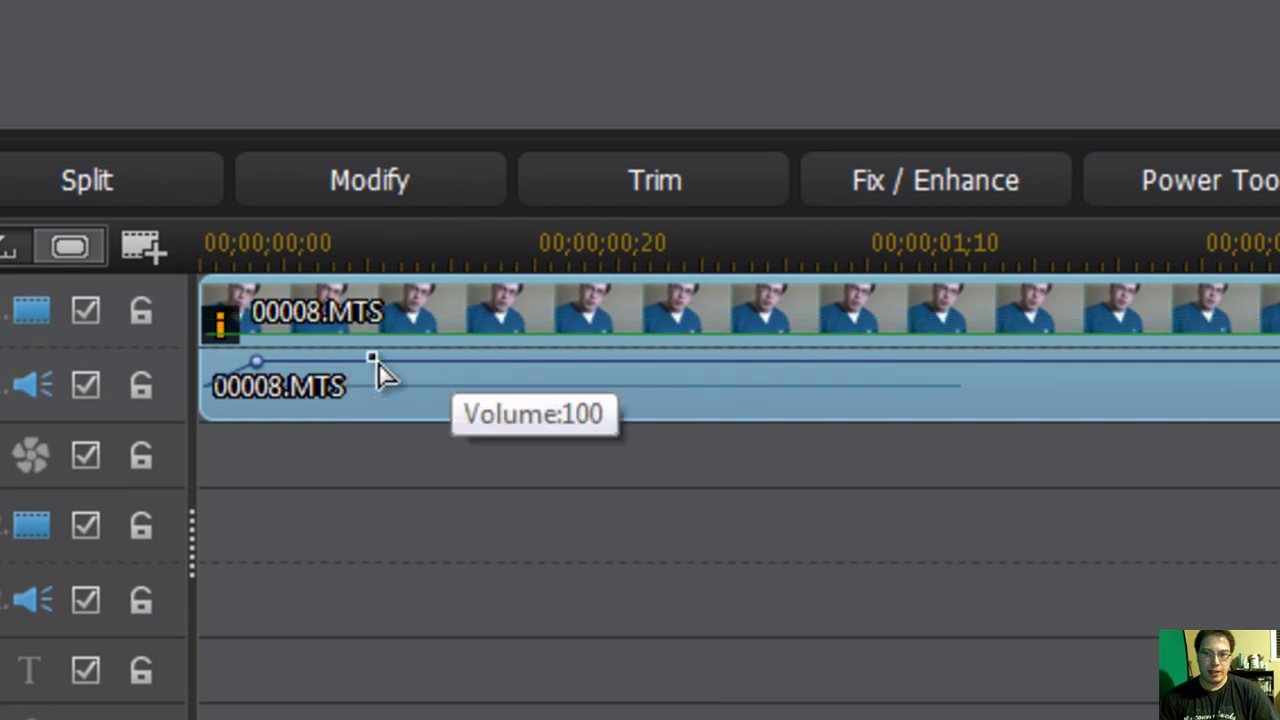
pyautogui.moveTo(773, 327); pyautogui.dragTo(771, 249)
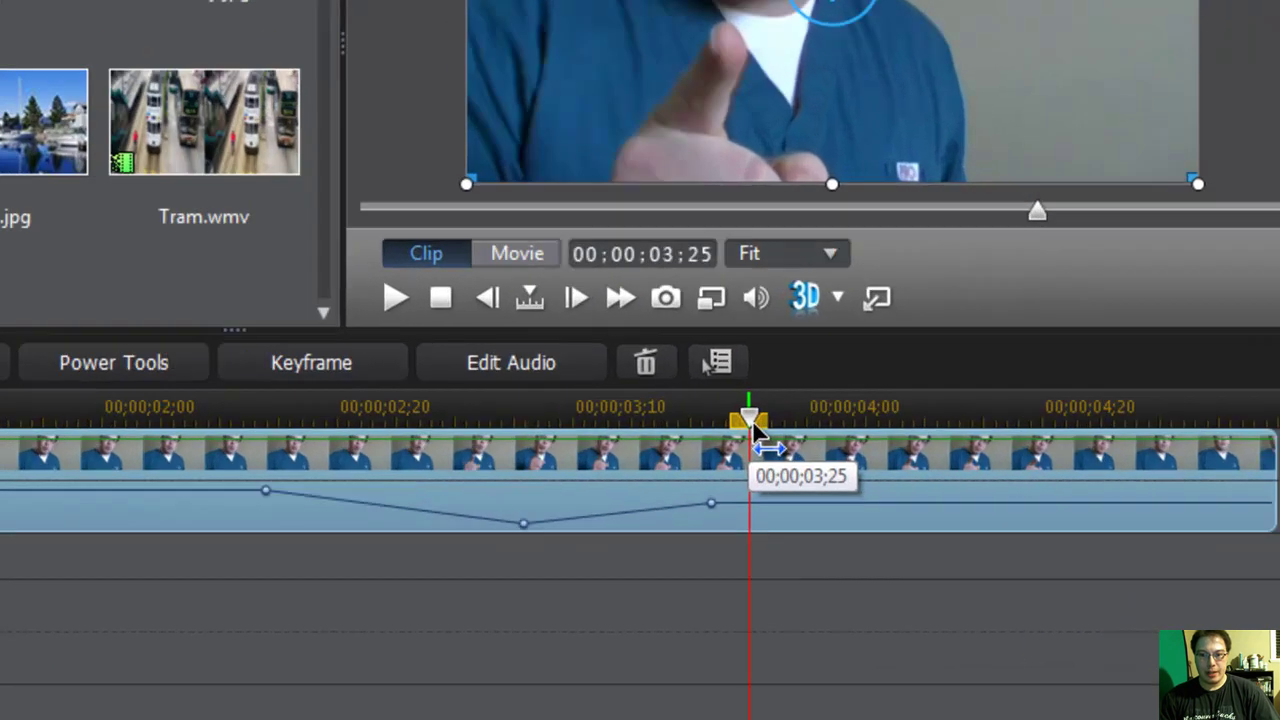
# - Return the playhead to the start of the timeline and compare the Clip and Movie preview modes
pyautogui.moveTo(757, 430); pyautogui.dragTo(140, 453)
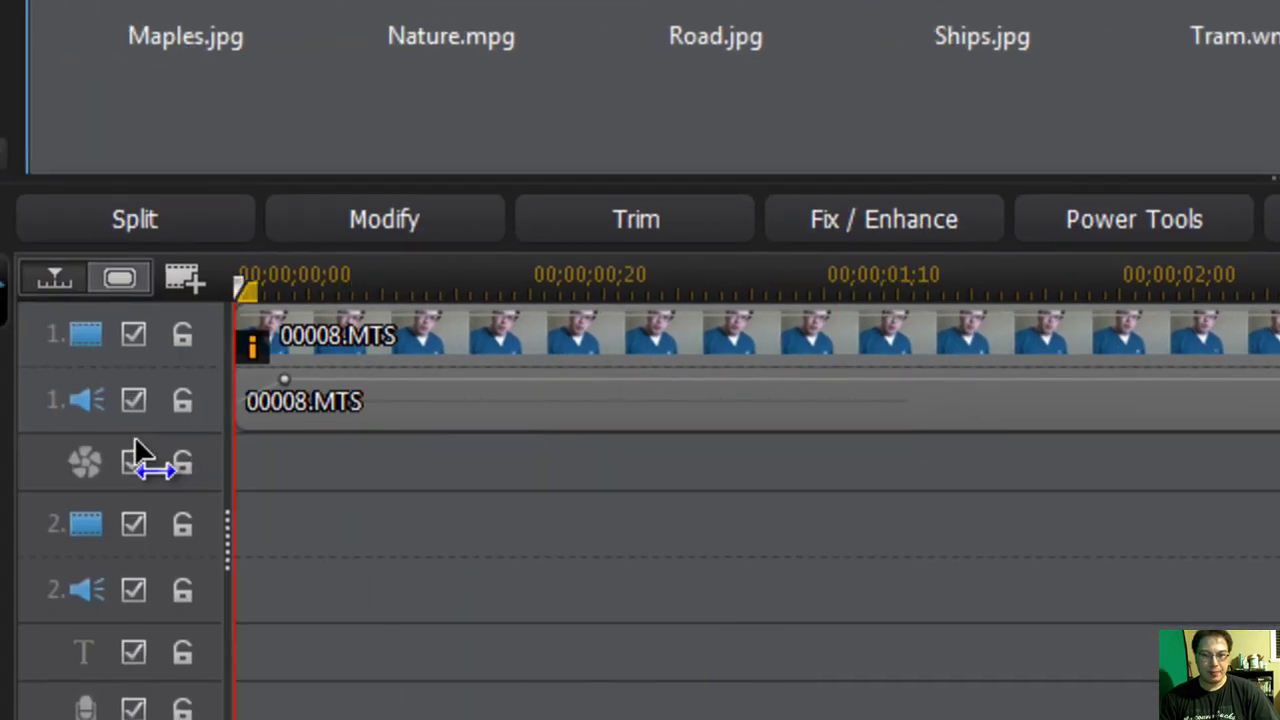
pyautogui.click(485, 398)
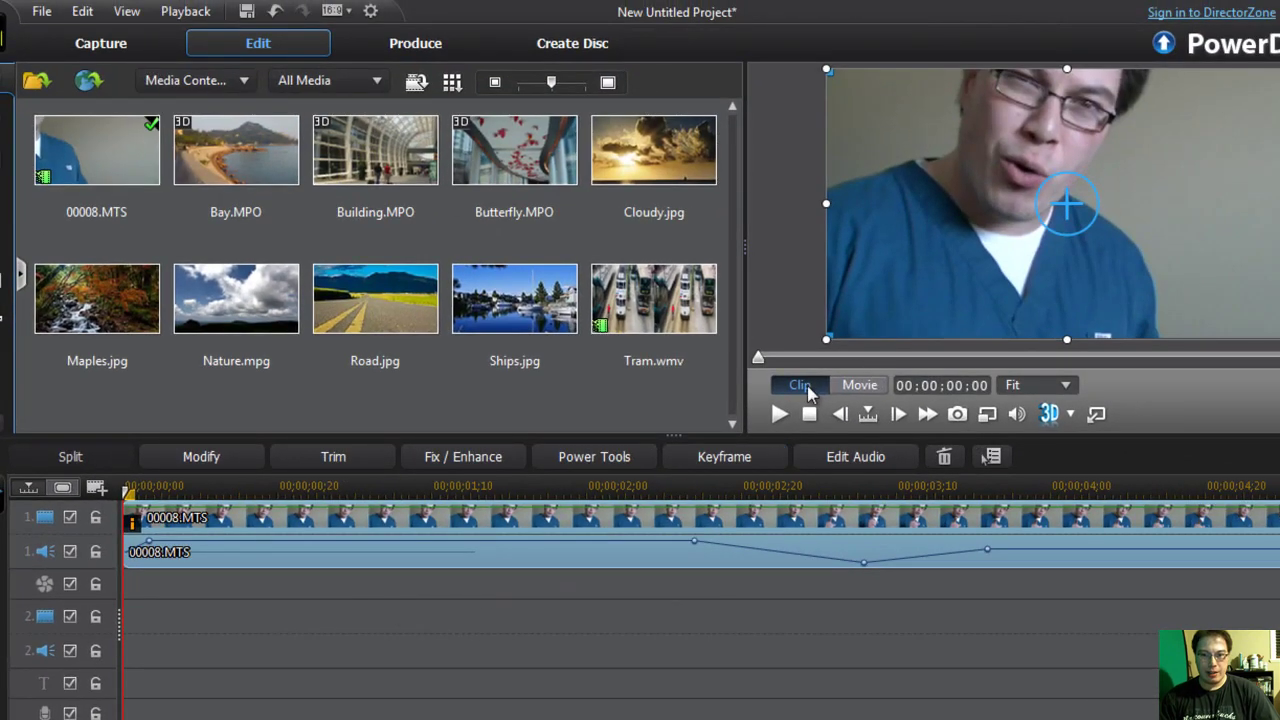
pyautogui.click(846, 388)
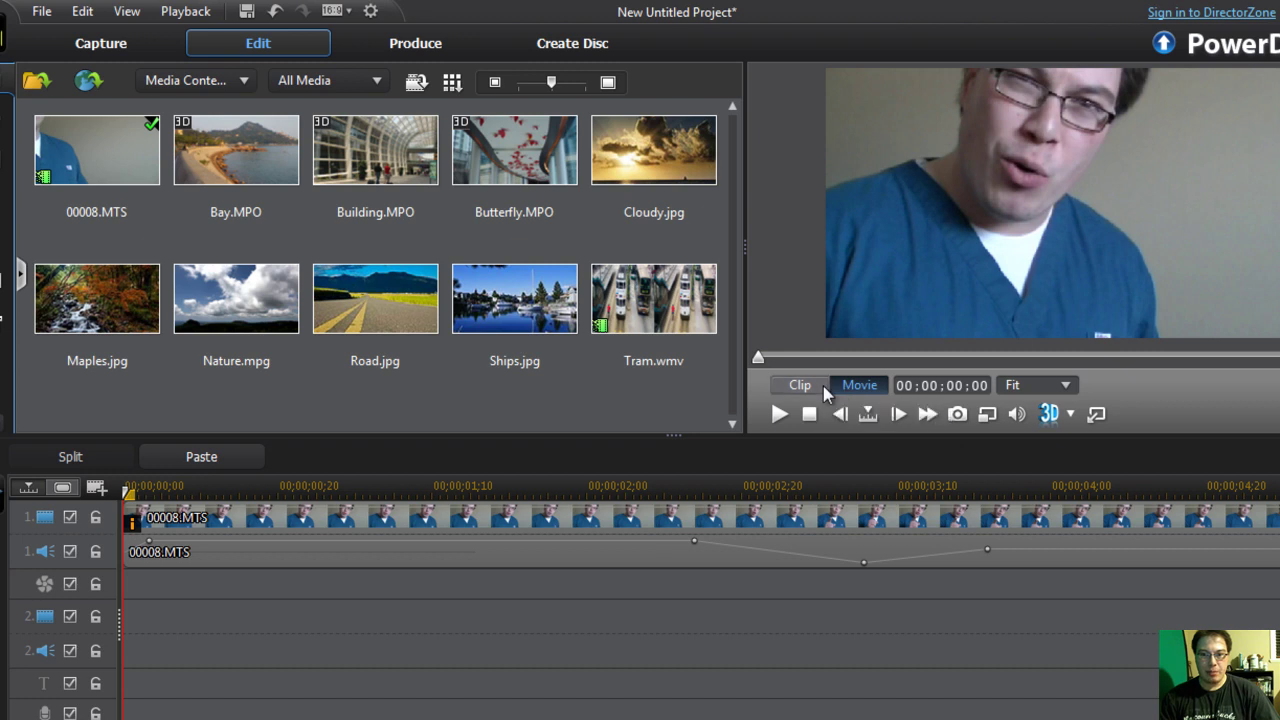
pyautogui.click(822, 388)
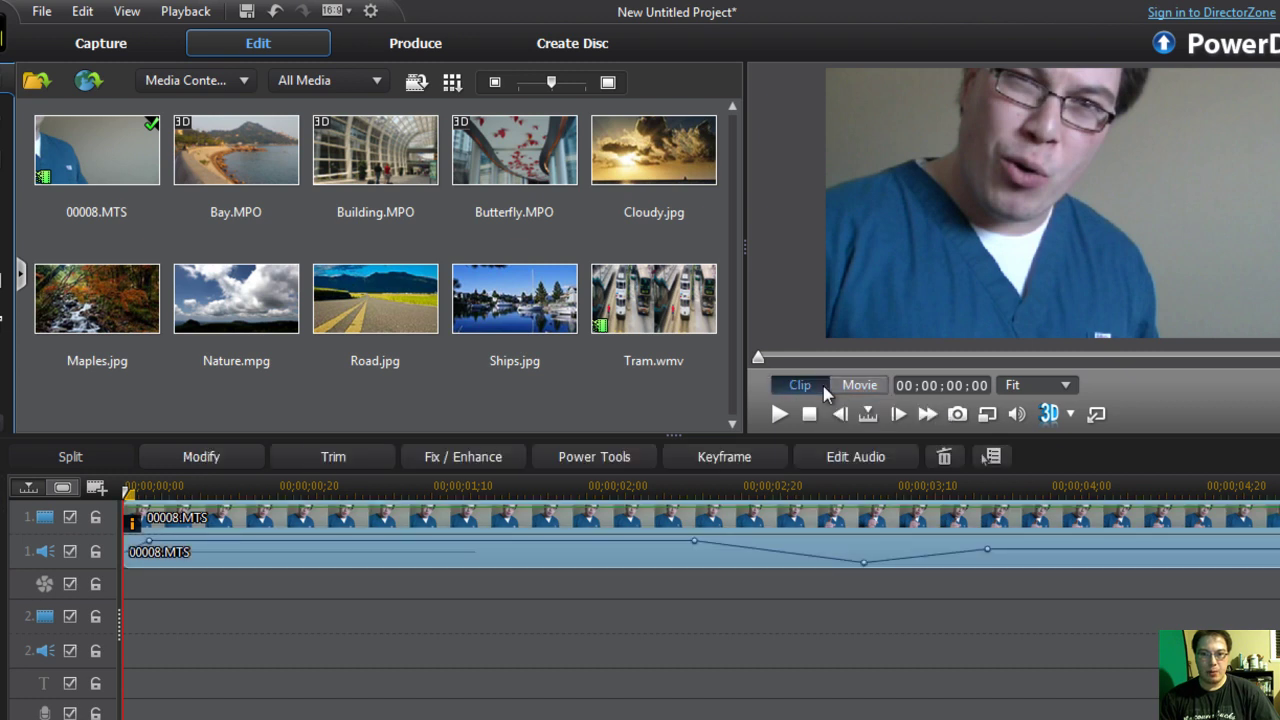
# - Cycle the preview's seek unit through Second, Minute, Scene, Chapter and Segment, and set it back to Frame
pyautogui.click(868, 418)
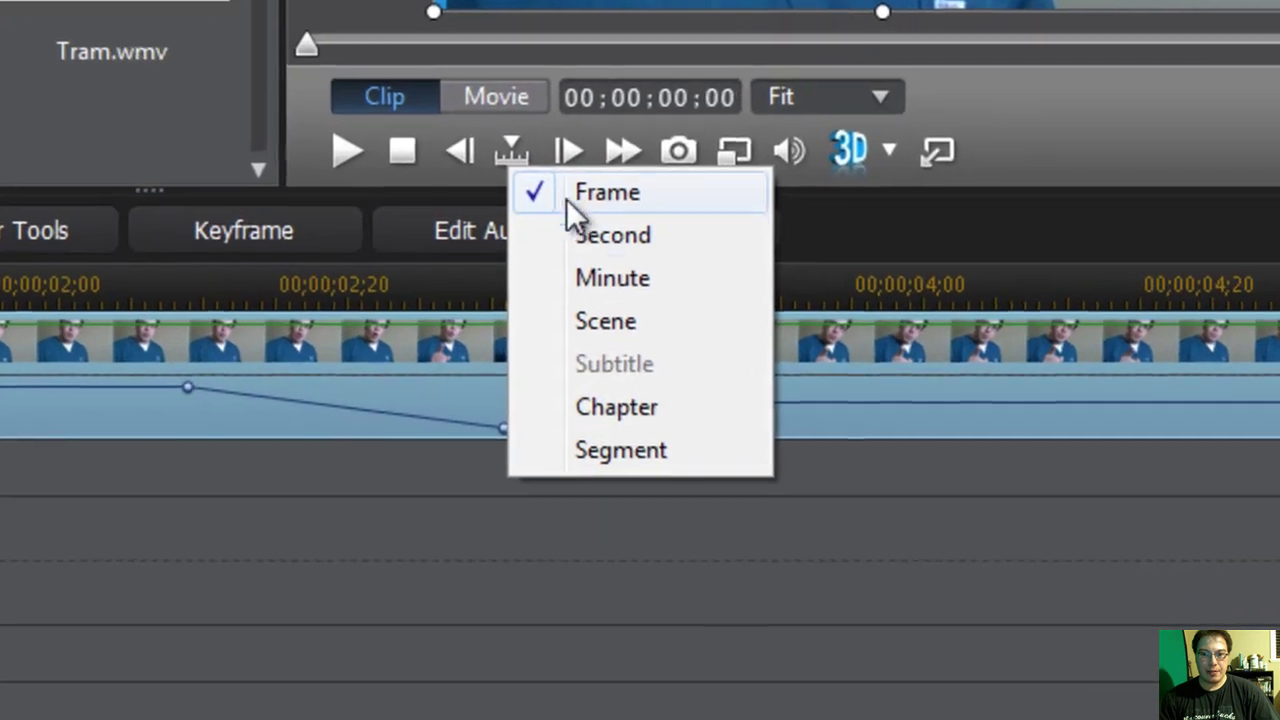
pyautogui.click(580, 240)
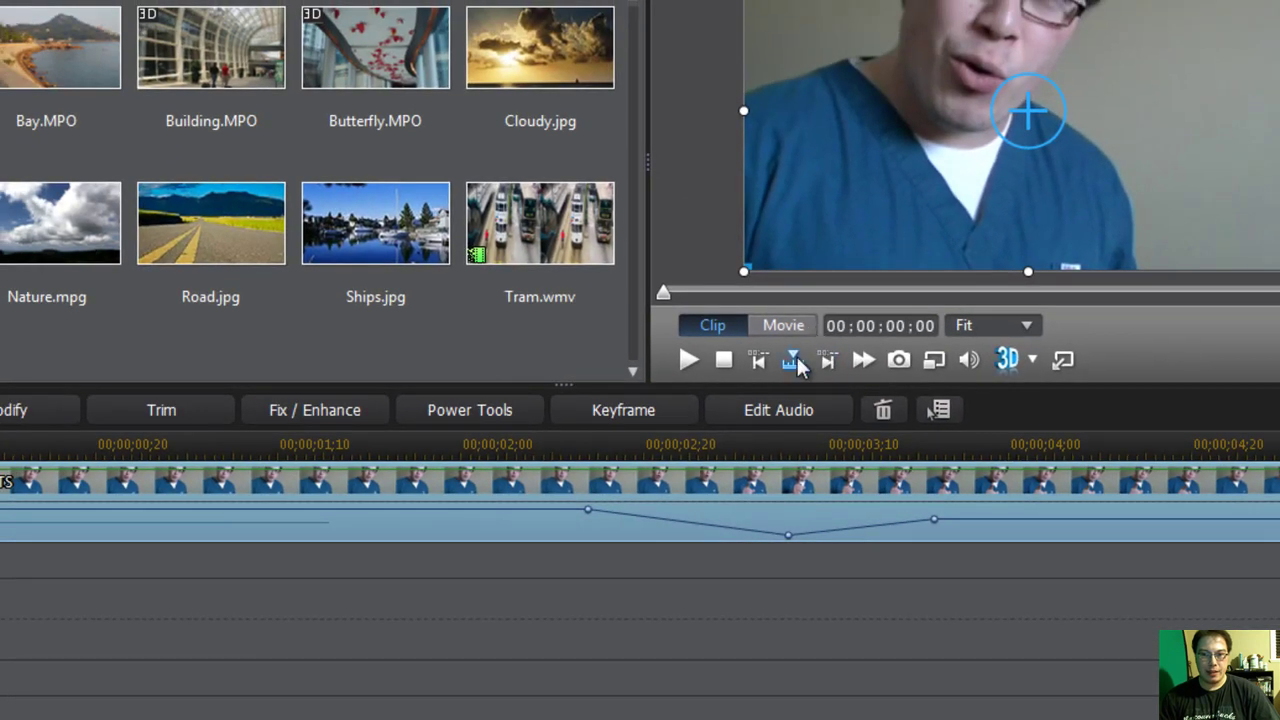
pyautogui.click(797, 366)
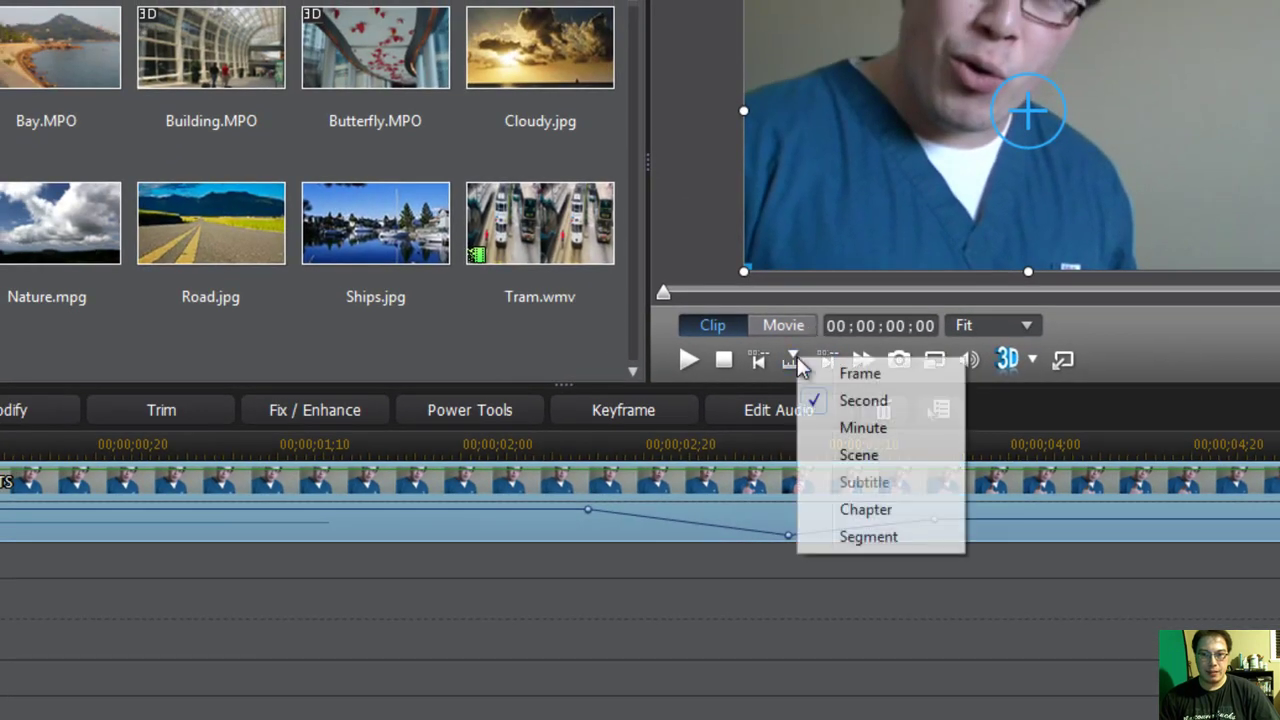
pyautogui.click(833, 428)
pyautogui.click(793, 364)
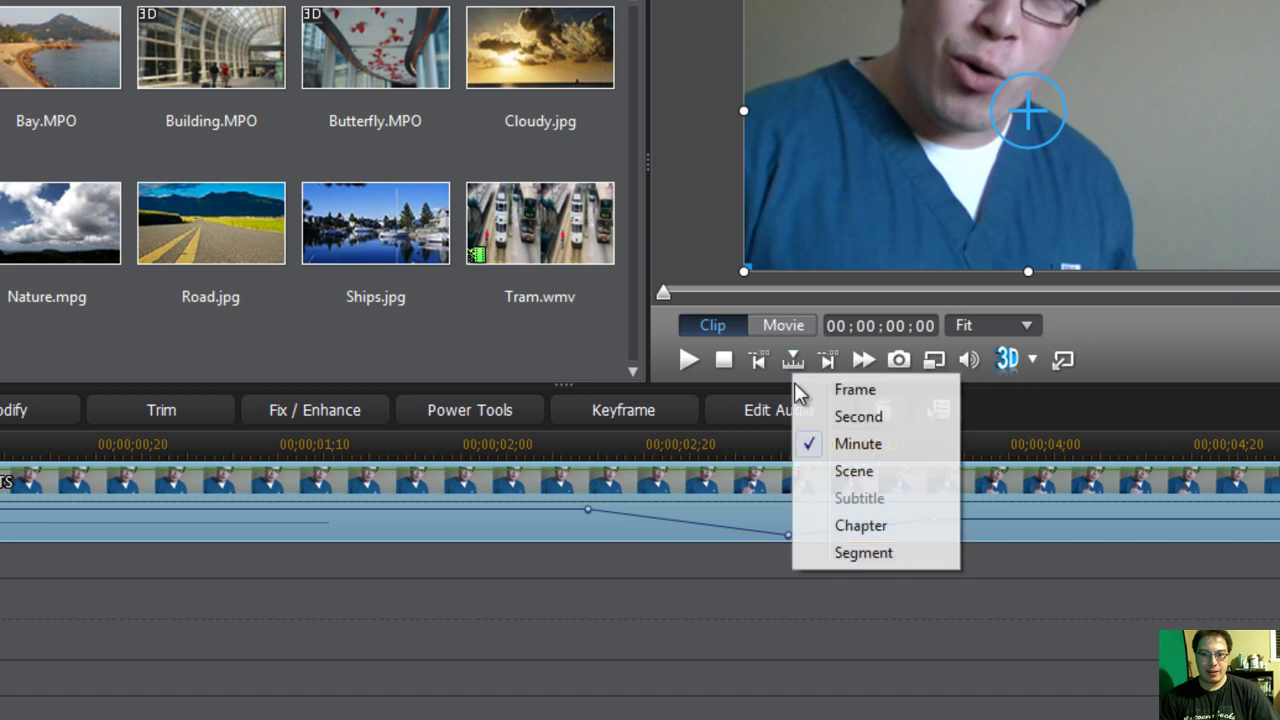
pyautogui.click(832, 474)
pyautogui.click(795, 364)
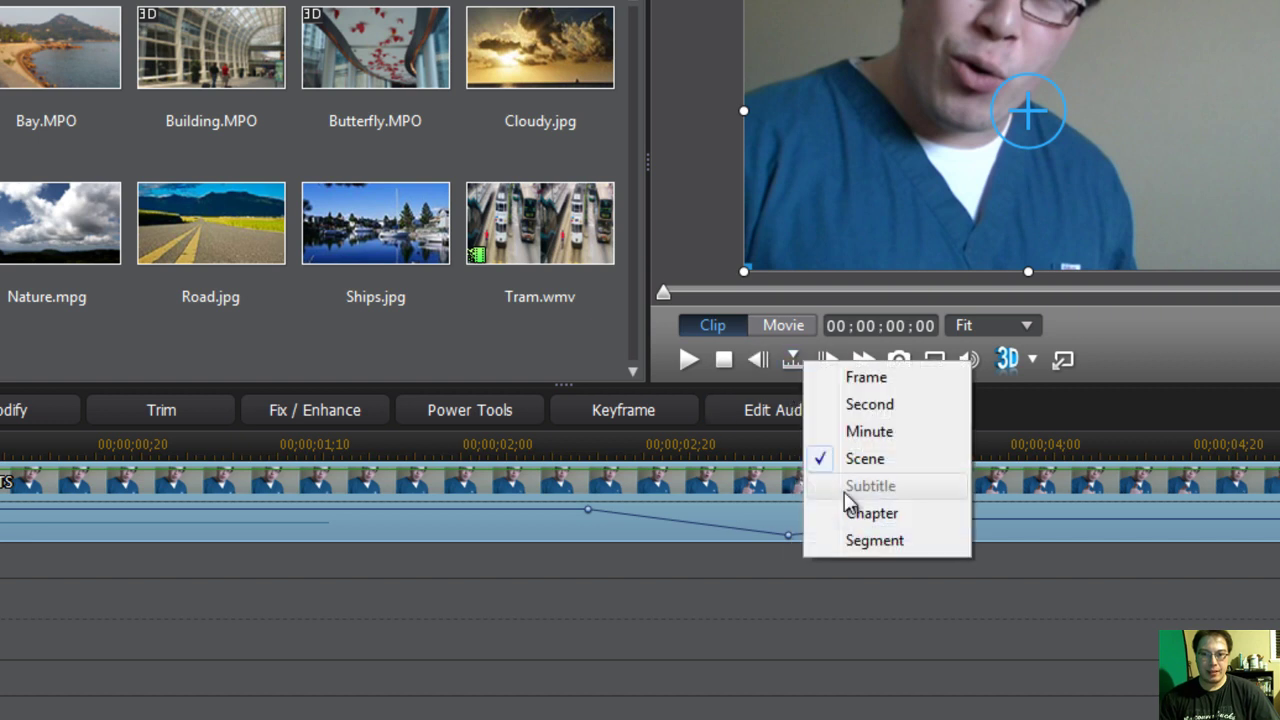
pyautogui.click(865, 503)
pyautogui.click(806, 364)
pyautogui.click(850, 531)
pyautogui.click(793, 364)
pyautogui.click(848, 381)
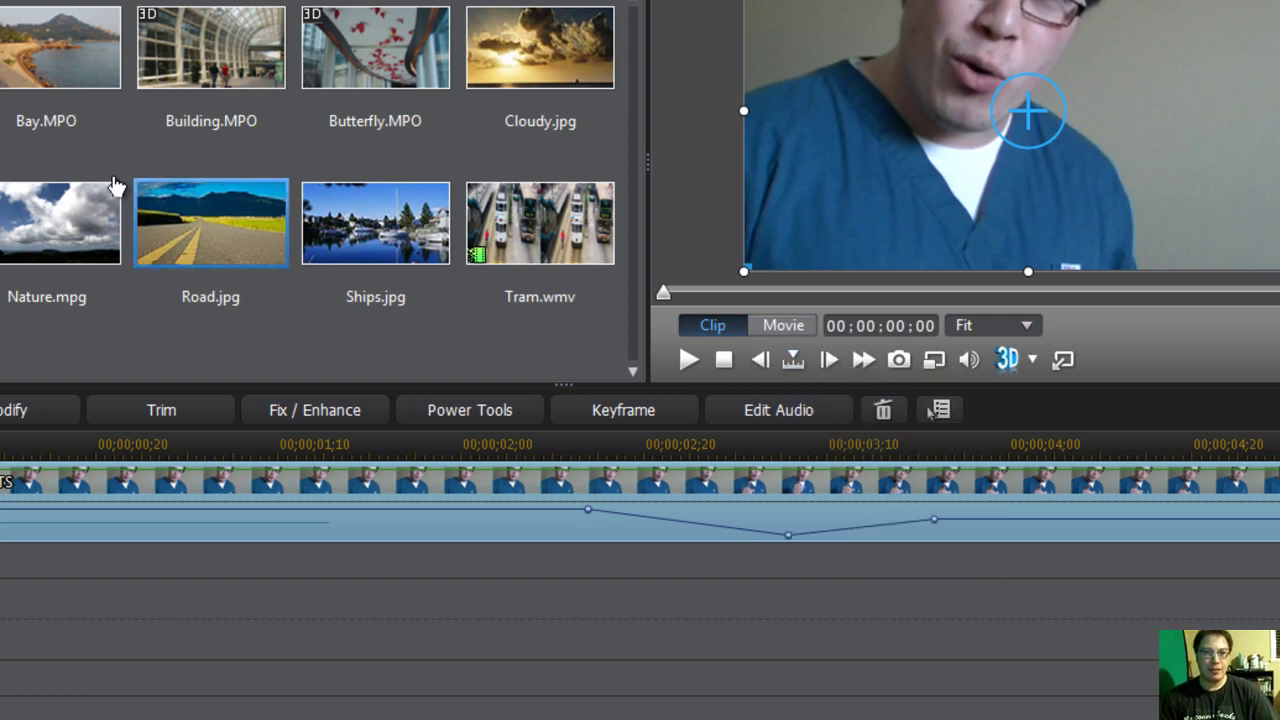
pyautogui.hotkey('alt', 'f')
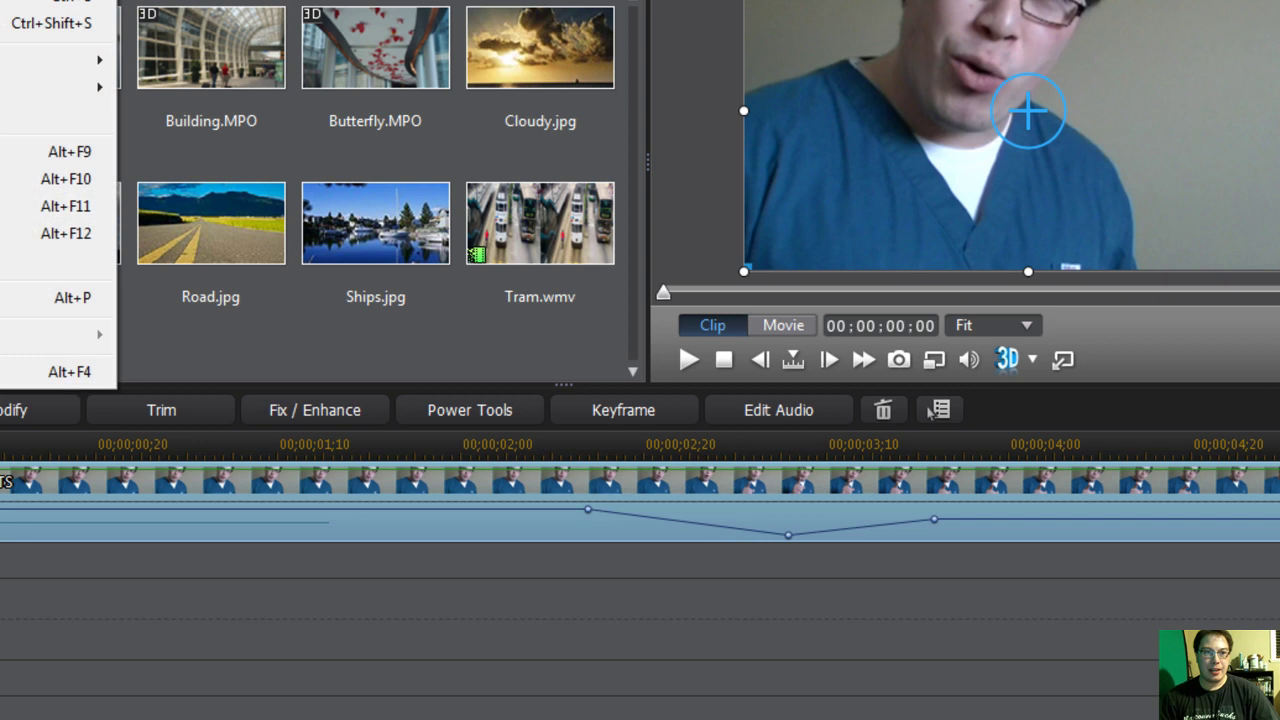
pyautogui.press('Escape')
pyautogui.hotkey('alt', 'f')
pyautogui.press('Escape')
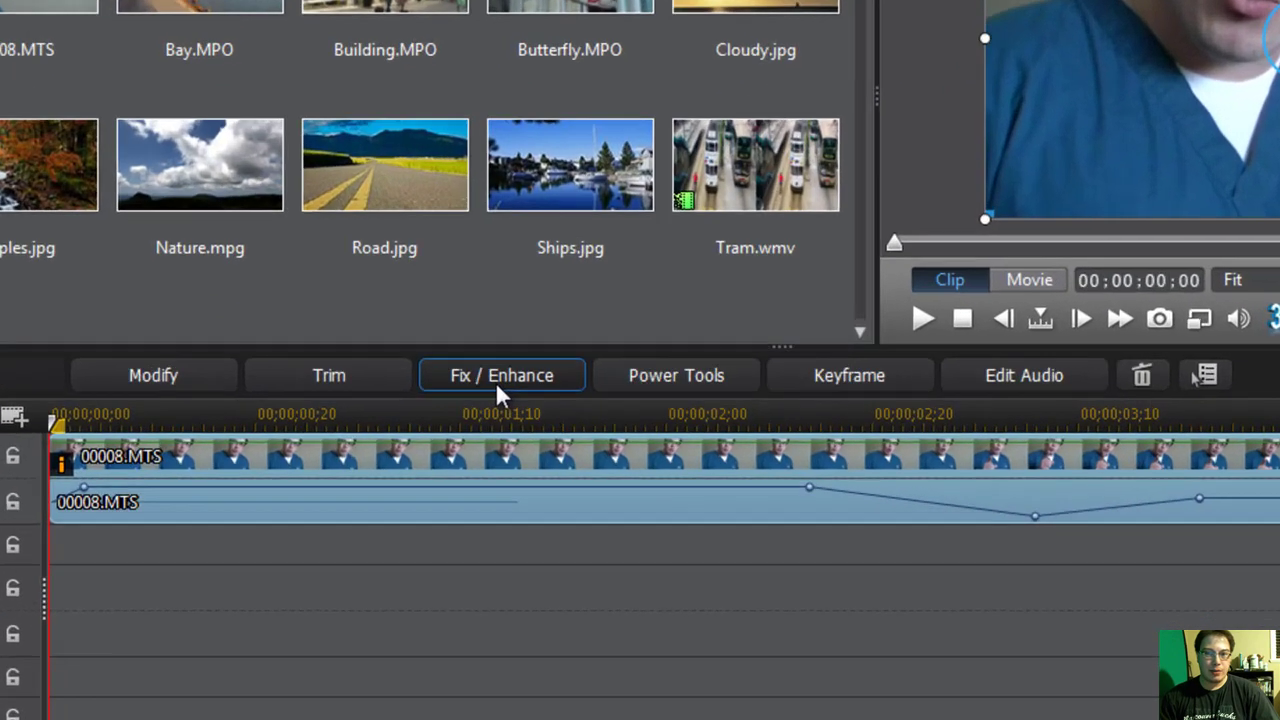
# - Stabilize the 00008.MTS clip with a motion level of 44 and enable Video Denoise at a degree above 50
pyautogui.click(462, 457)
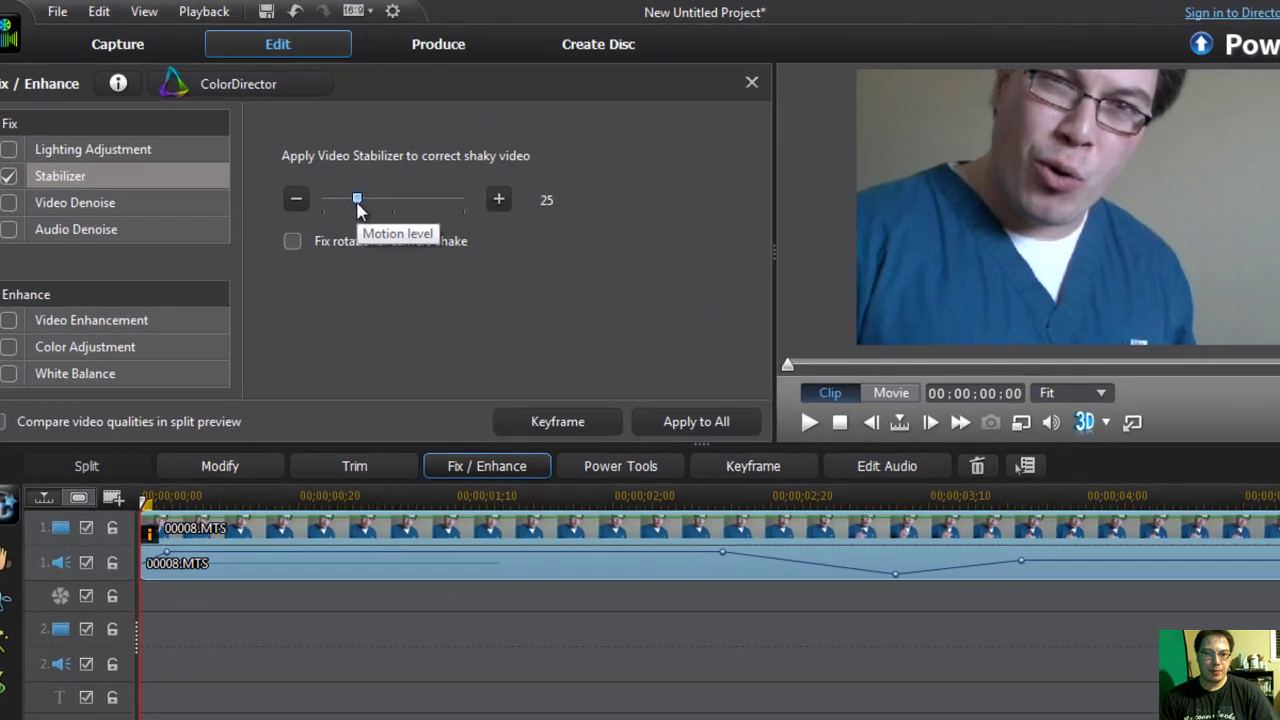
pyautogui.moveTo(348, 193); pyautogui.dragTo(391, 191)
pyautogui.moveTo(396, 248)
pyautogui.mouseDown()
pyautogui.moveTo(350, 250)
pyautogui.moveTo(502, 239)
pyautogui.moveTo(409, 244)
pyautogui.mouseUp()
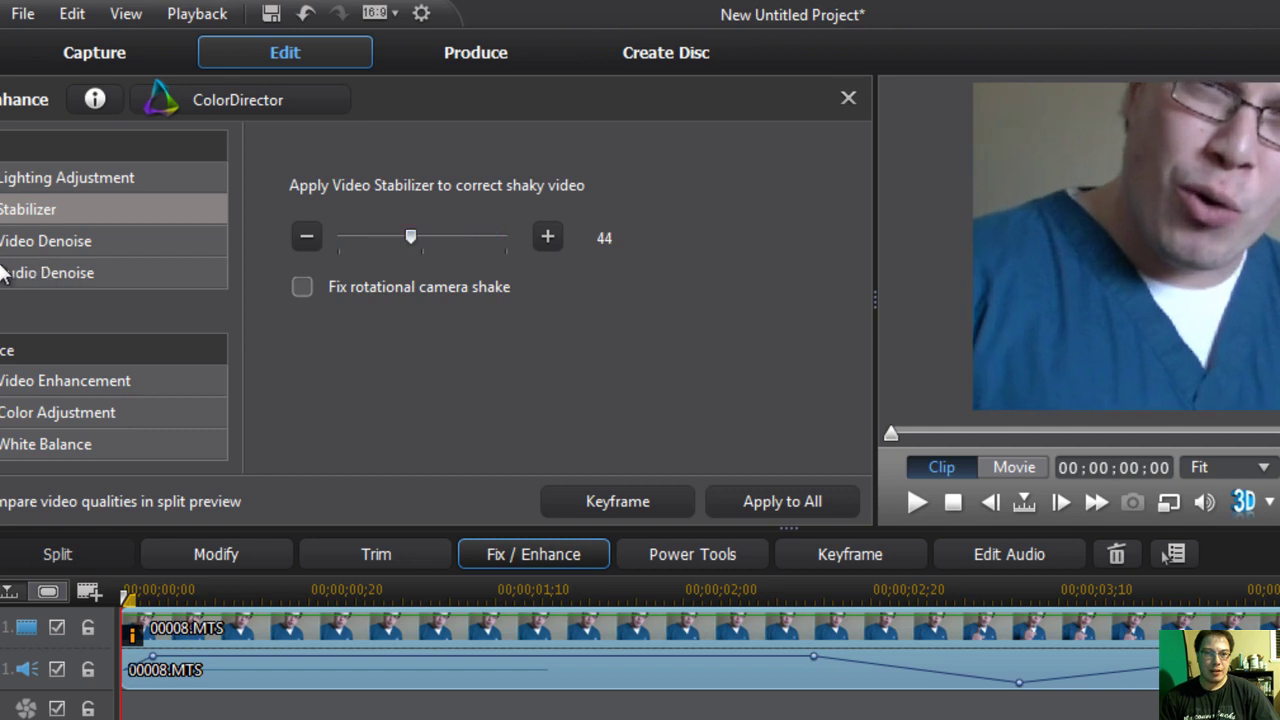
pyautogui.click(30, 241)
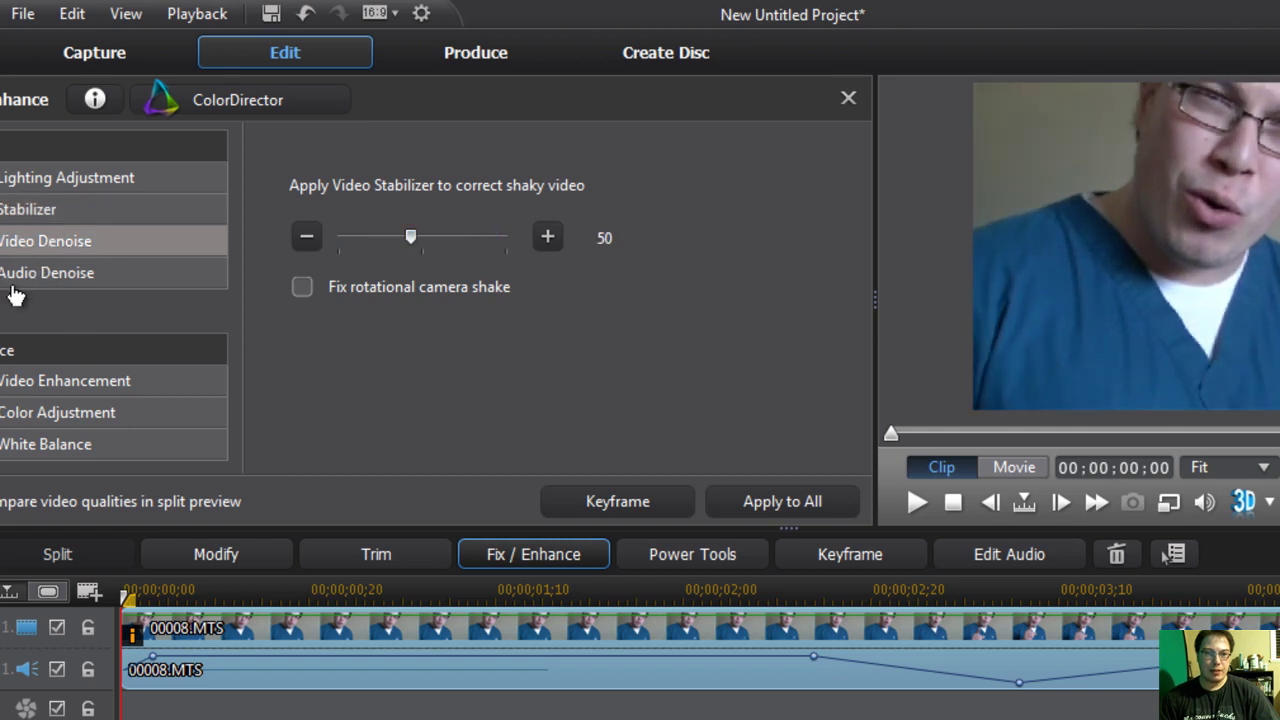
pyautogui.moveTo(426, 238); pyautogui.dragTo(481, 237)
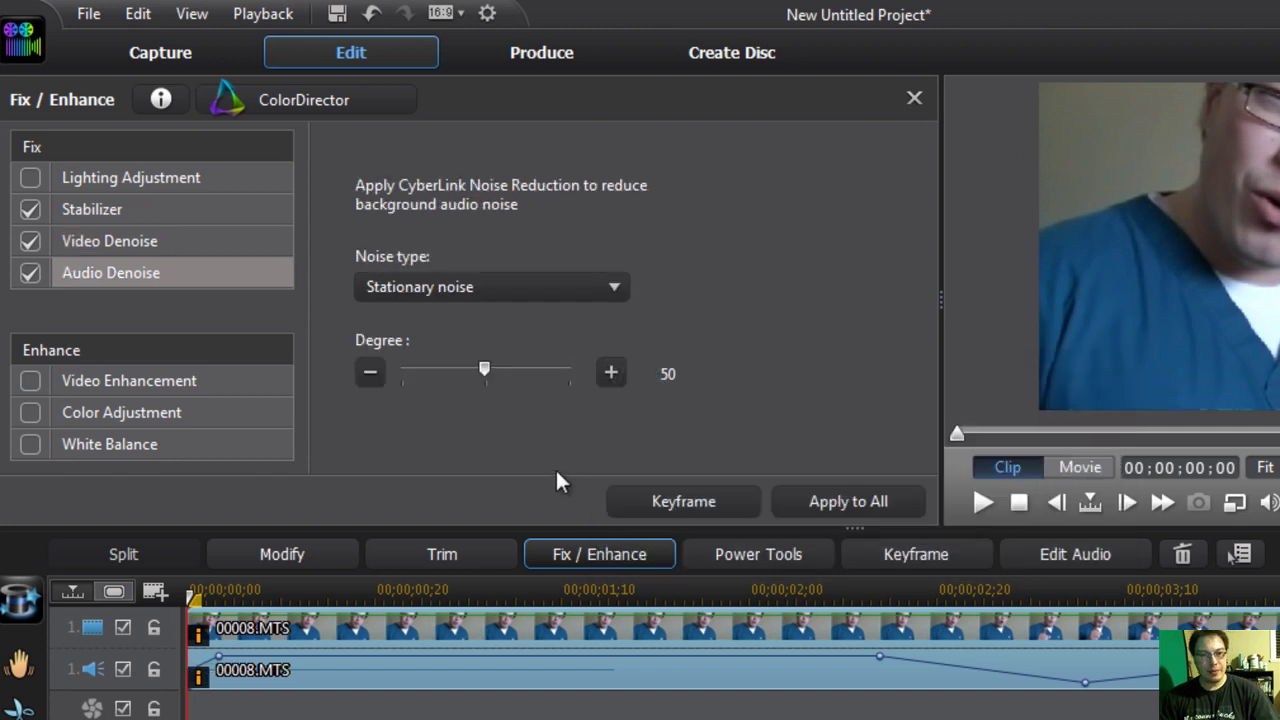
# - Set Audio Denoise to clicking noise for all clips and play the corrected 00008.MTS clip
pyautogui.click(575, 286)
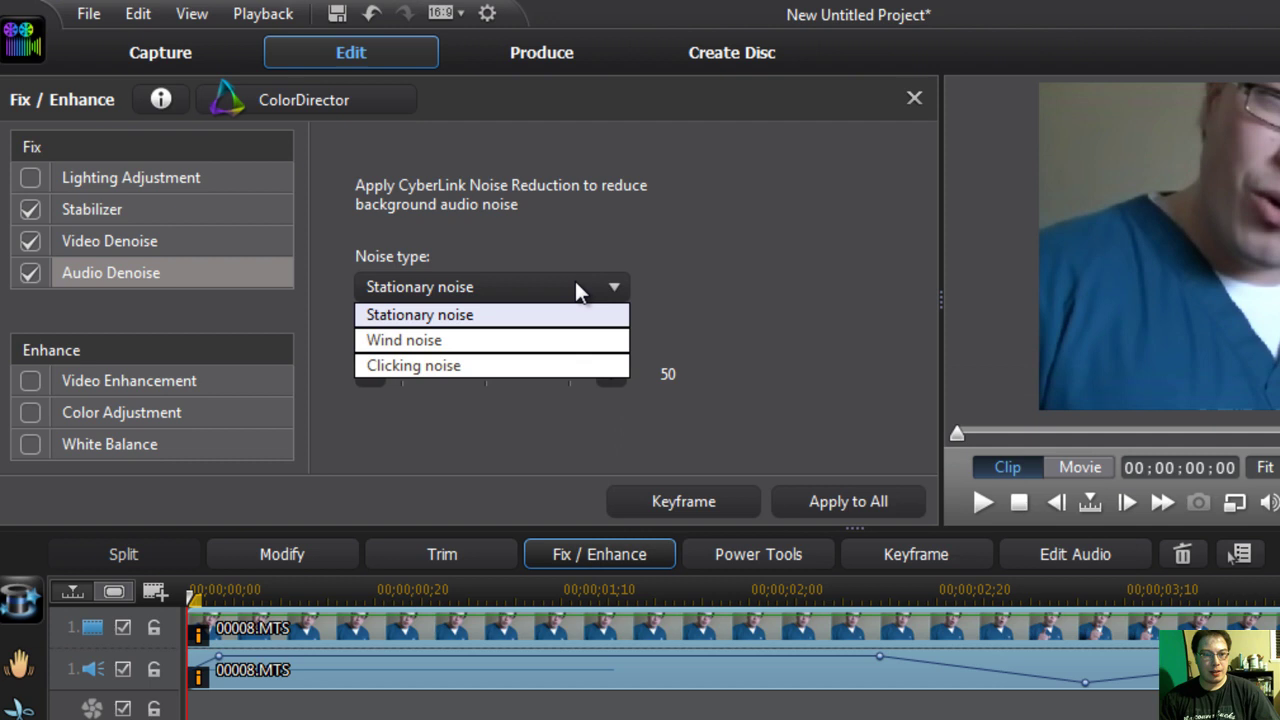
pyautogui.click(478, 366)
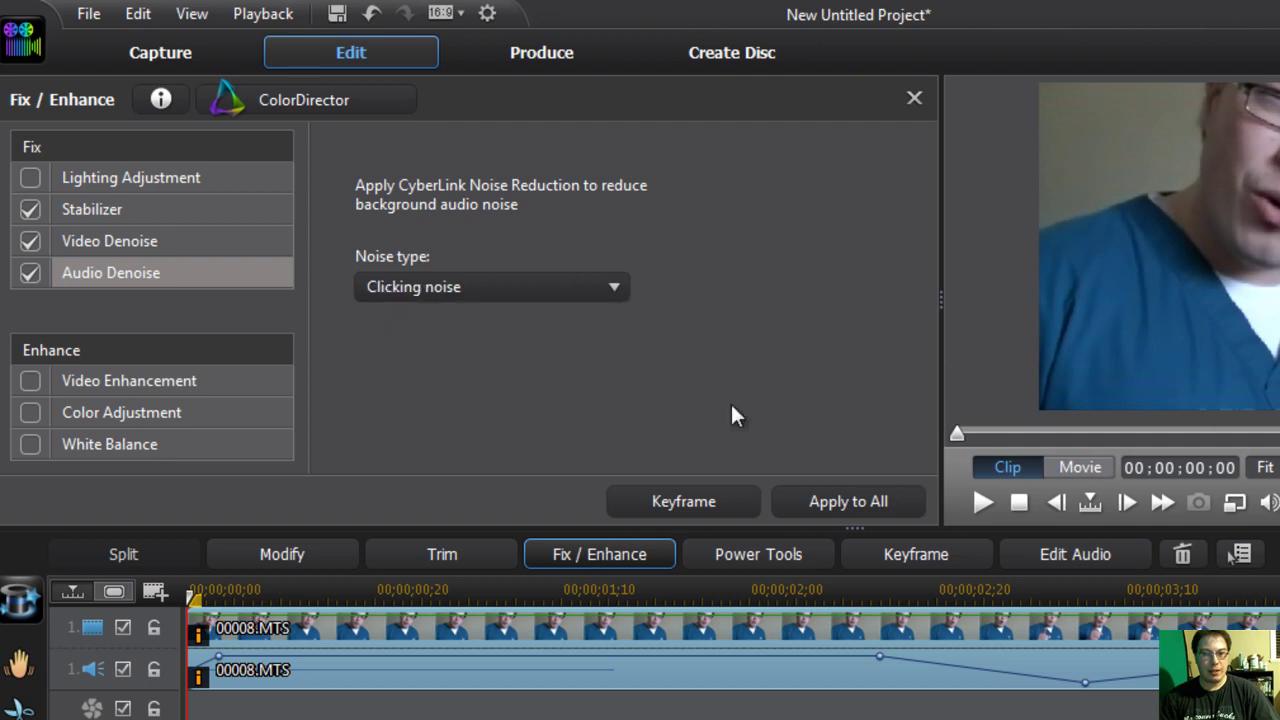
pyautogui.click(858, 501)
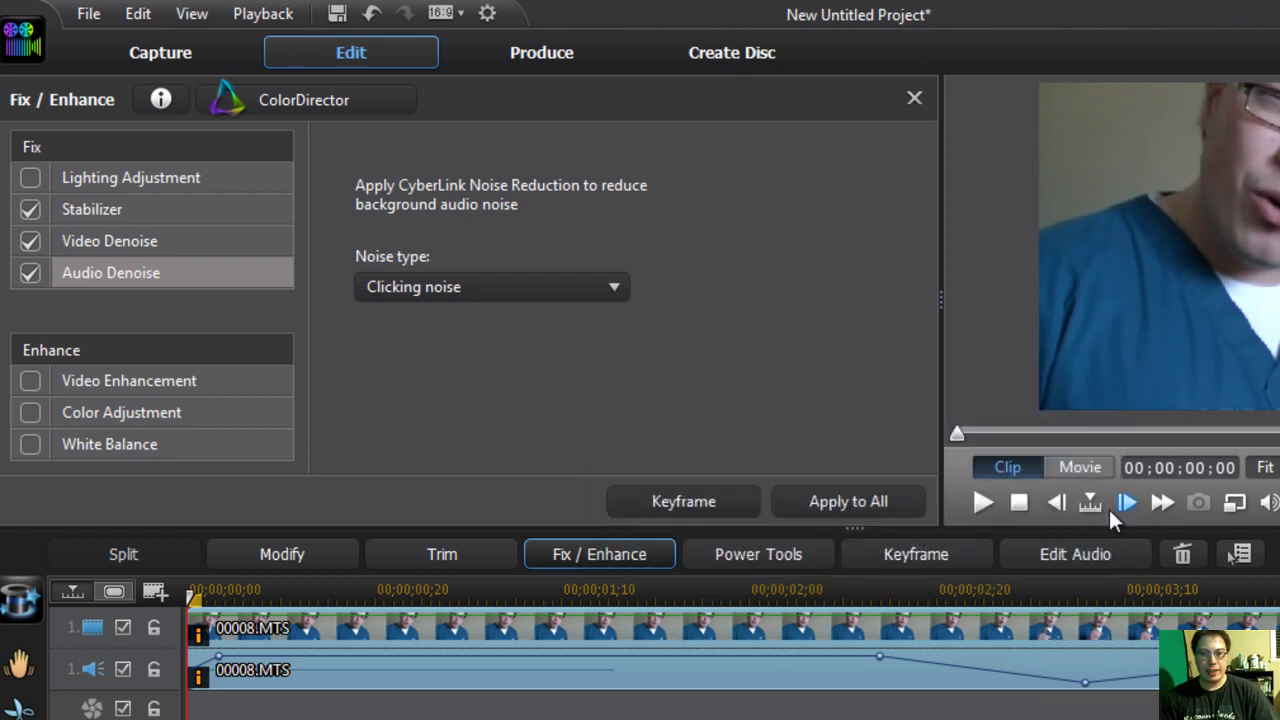
pyautogui.click(983, 502)
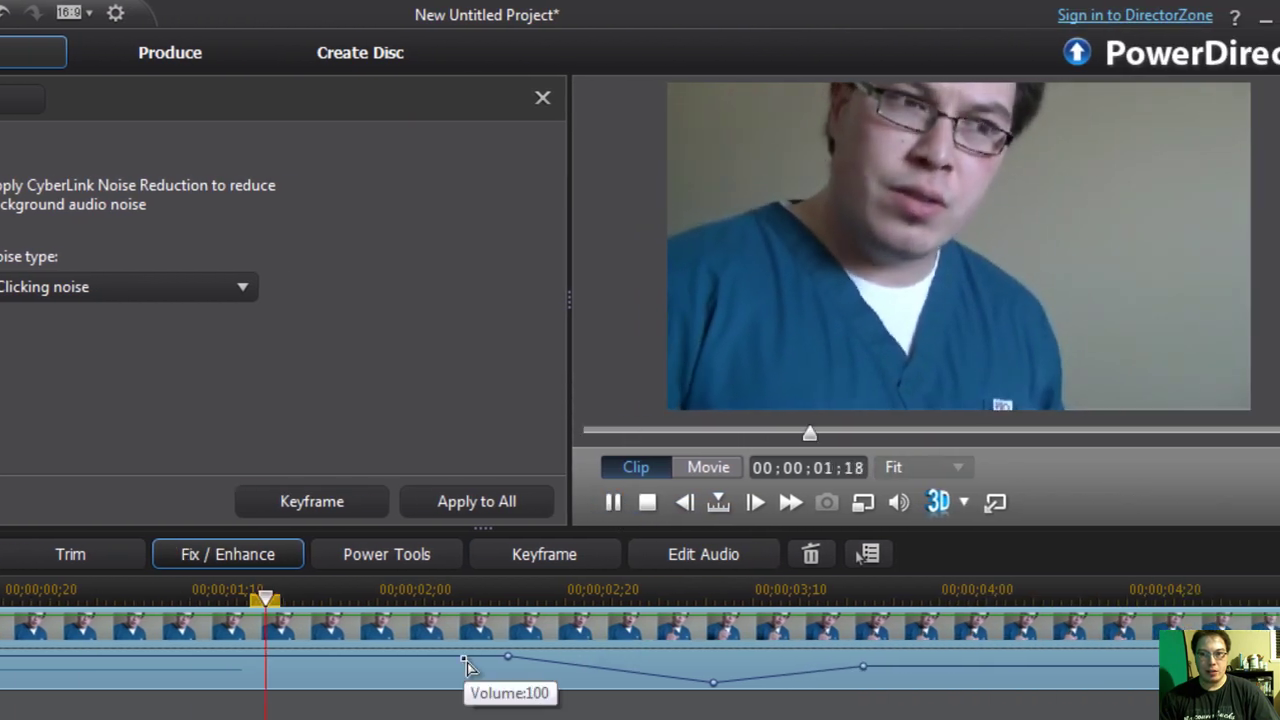
pyautogui.moveTo(467, 662); pyautogui.dragTo(714, 691)
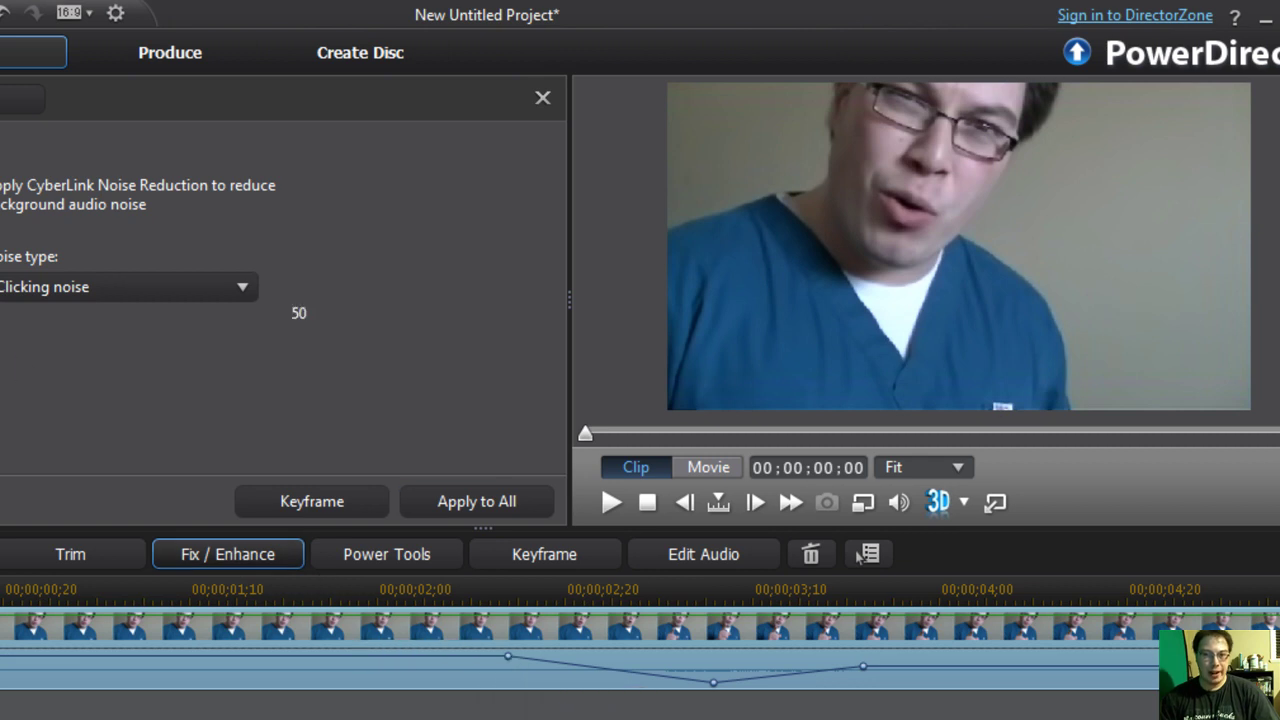
# - Enable Video Enhancement with a degree of 76 and apply it to all clips
pyautogui.click(0, 391)
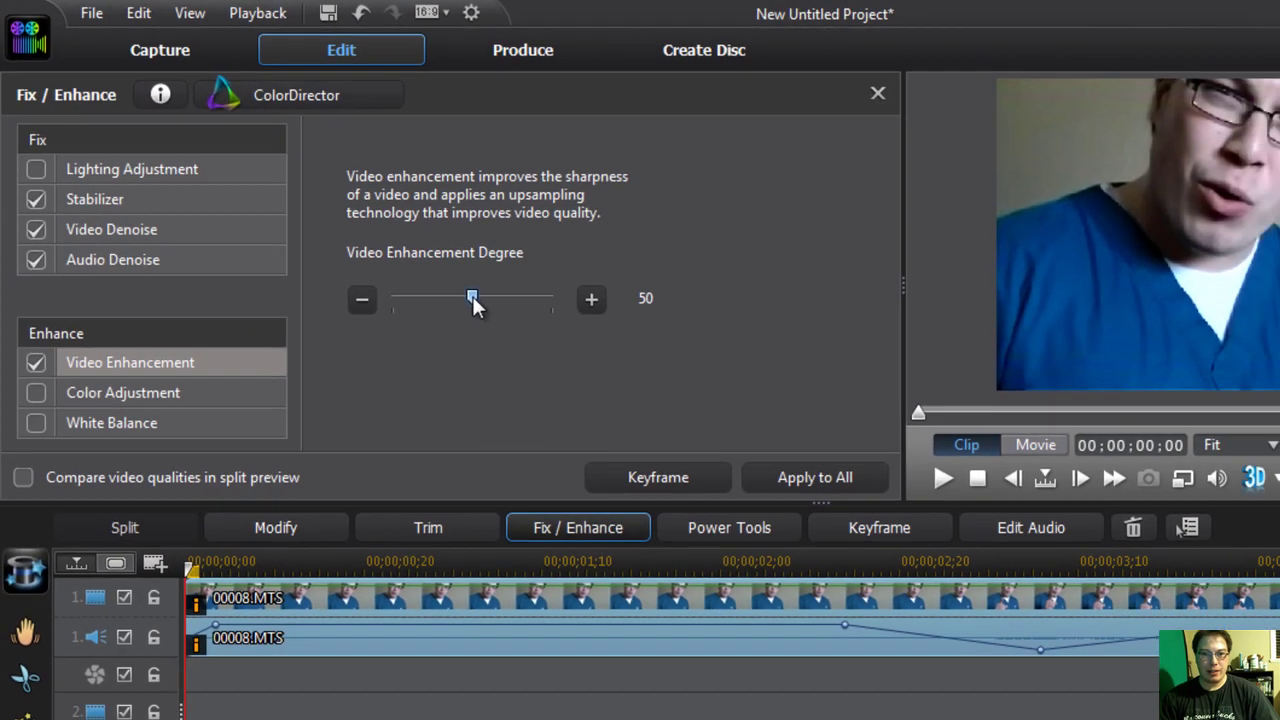
pyautogui.moveTo(495, 313); pyautogui.dragTo(539, 313)
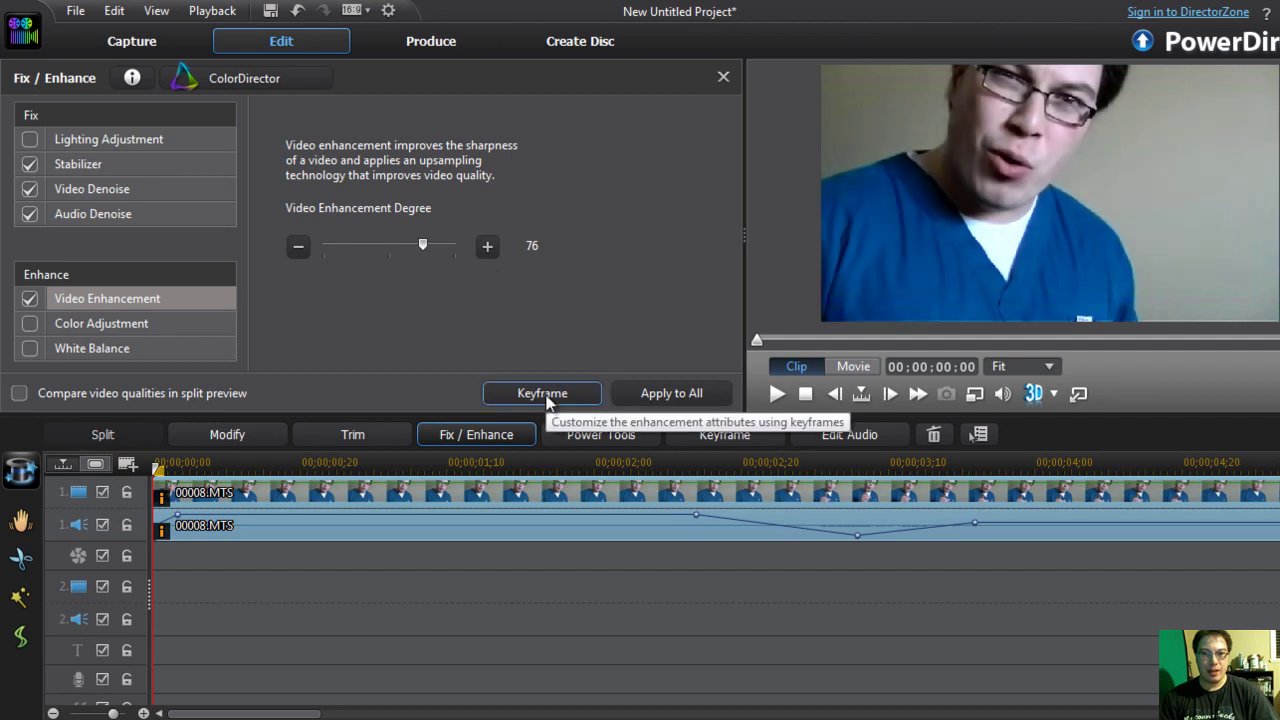
pyautogui.click(671, 394)
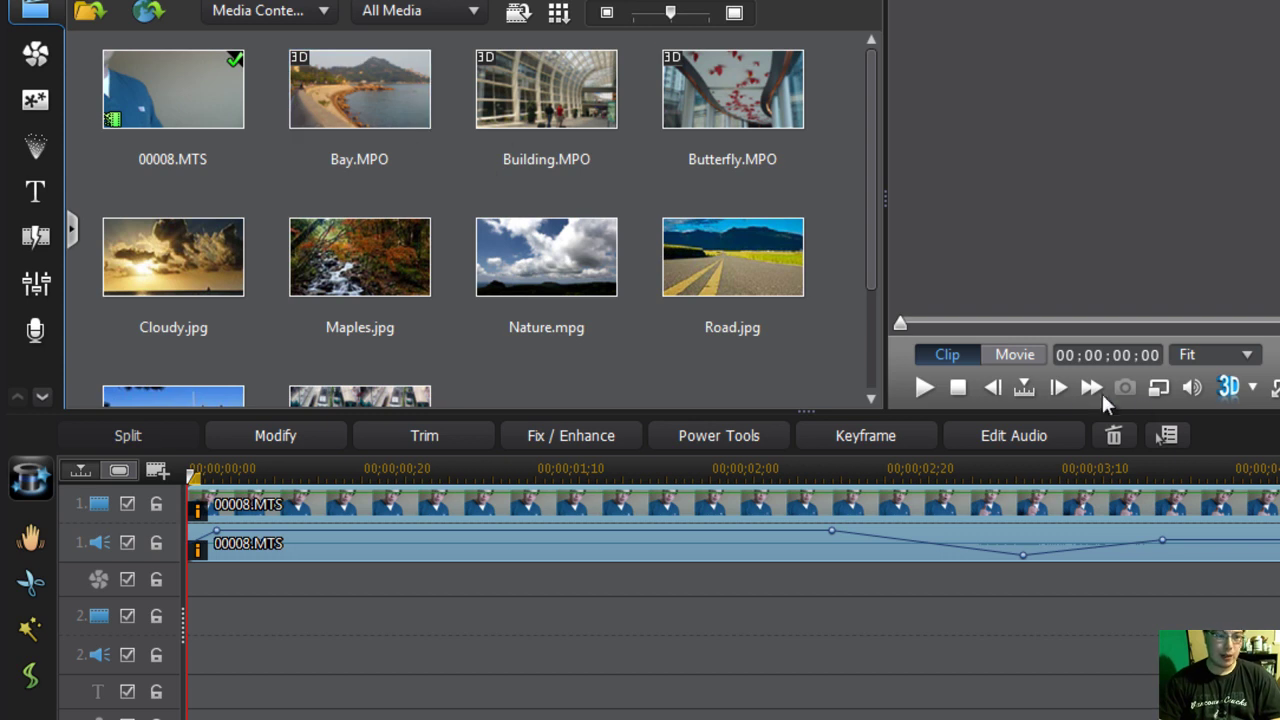
pyautogui.moveTo(870, 199); pyautogui.dragTo(841, 324)
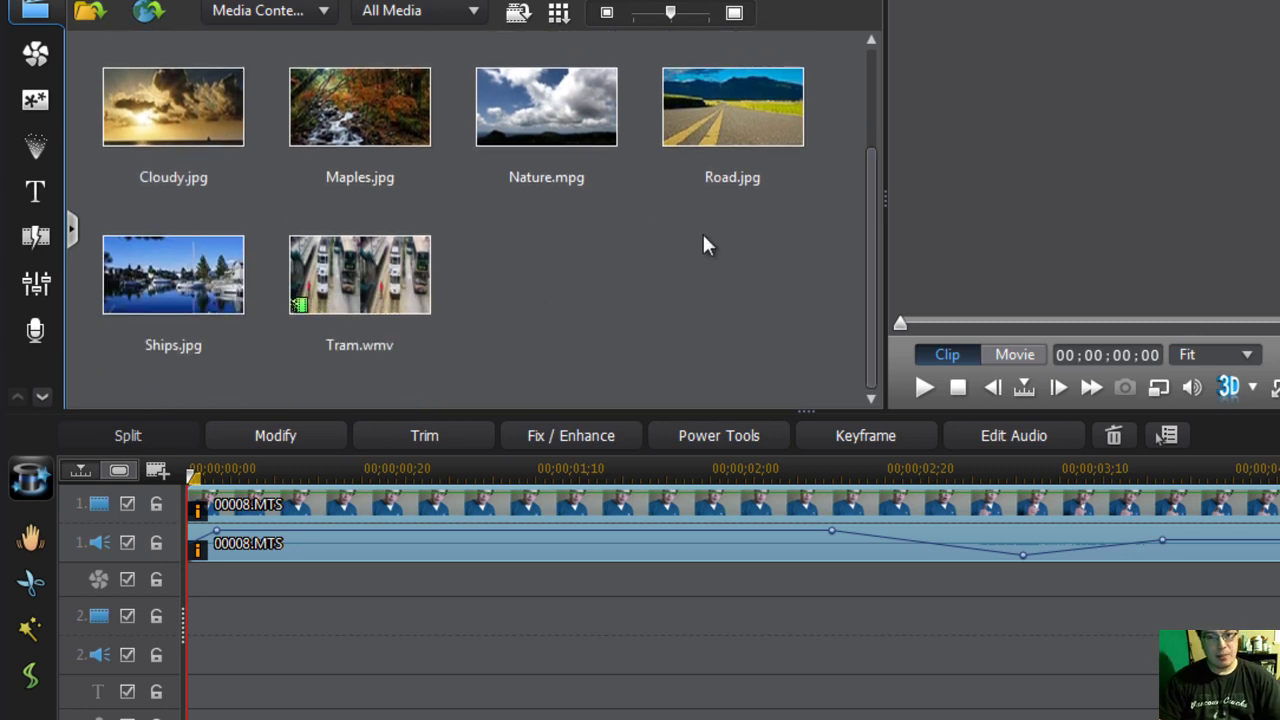
pyautogui.moveTo(872, 283); pyautogui.dragTo(888, 117)
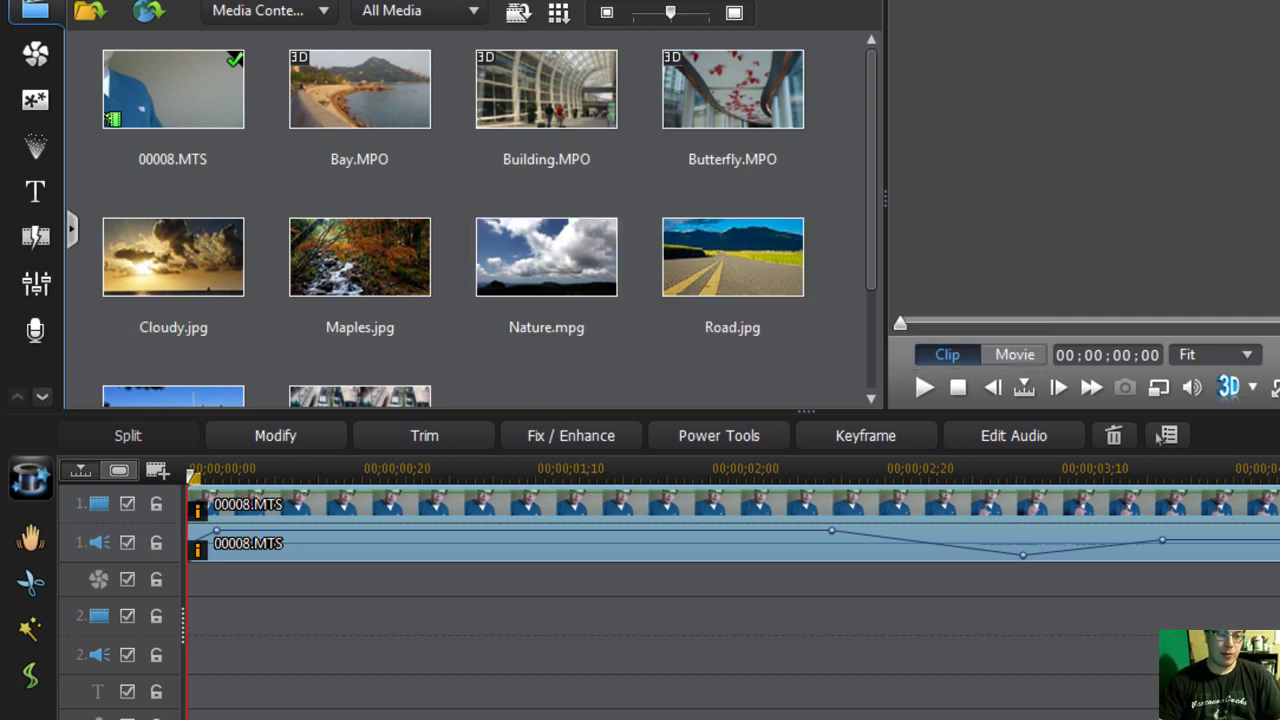
pyautogui.press('-')
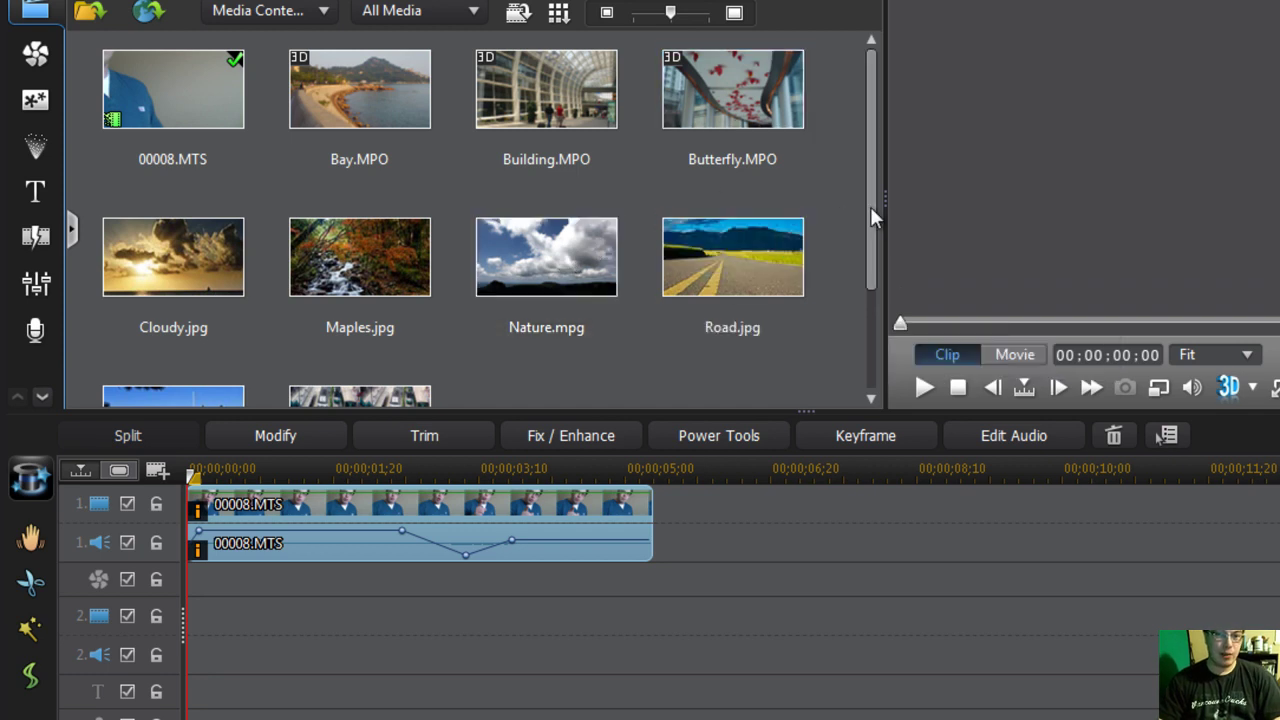
pyautogui.scroll(-2, 853, 296)
pyautogui.scroll(2, 848, 108)
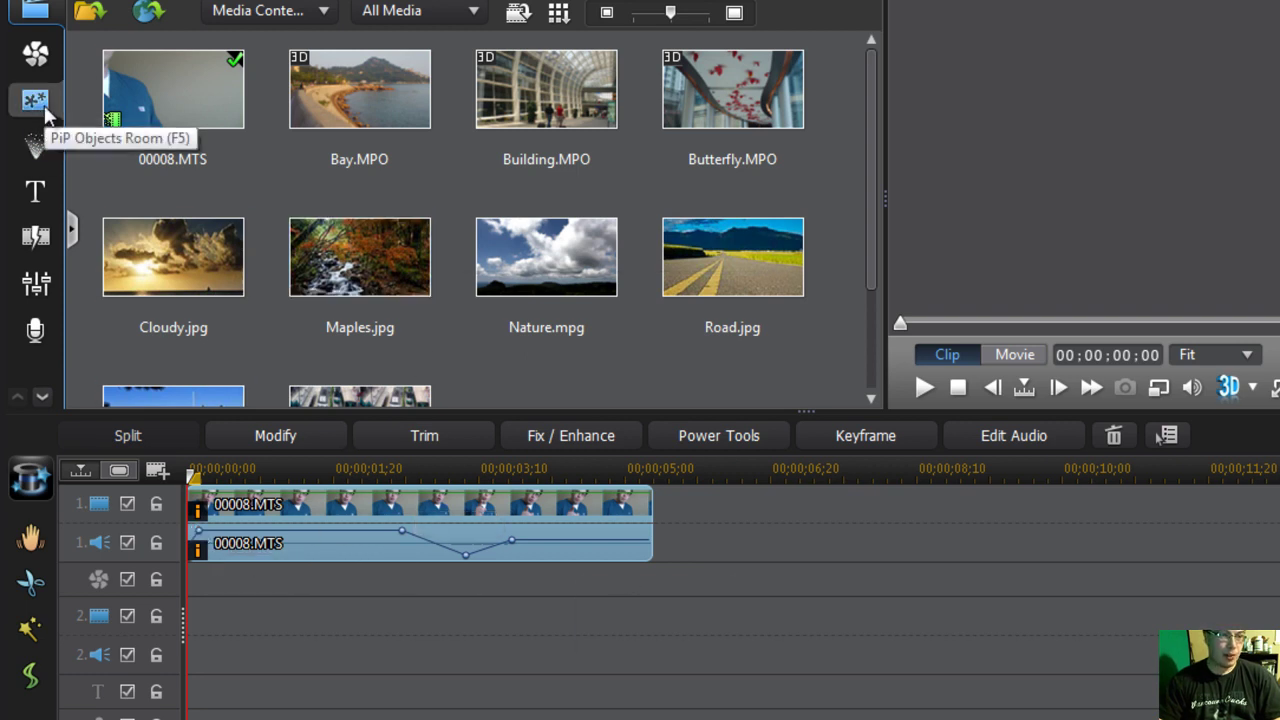
# - Open the video effects library and look over the NewBlueFX plugin download page in the browser
pyautogui.click(40, 62)
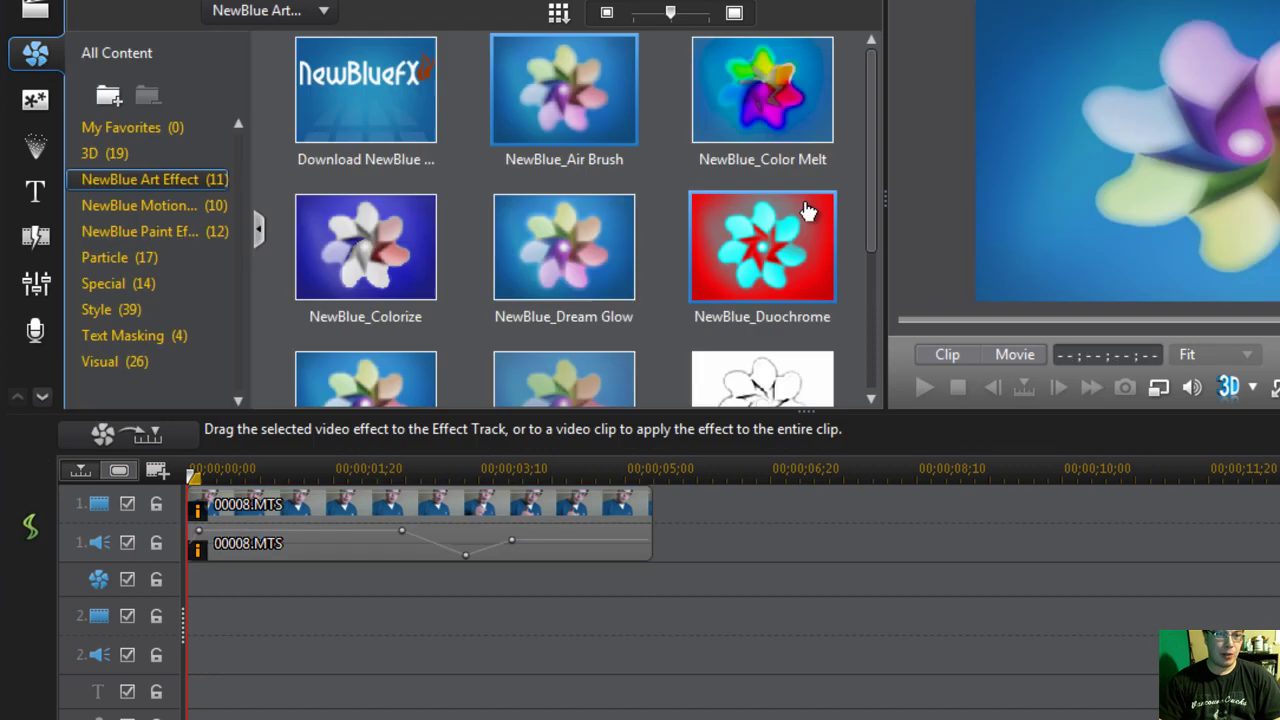
pyautogui.click(413, 116)
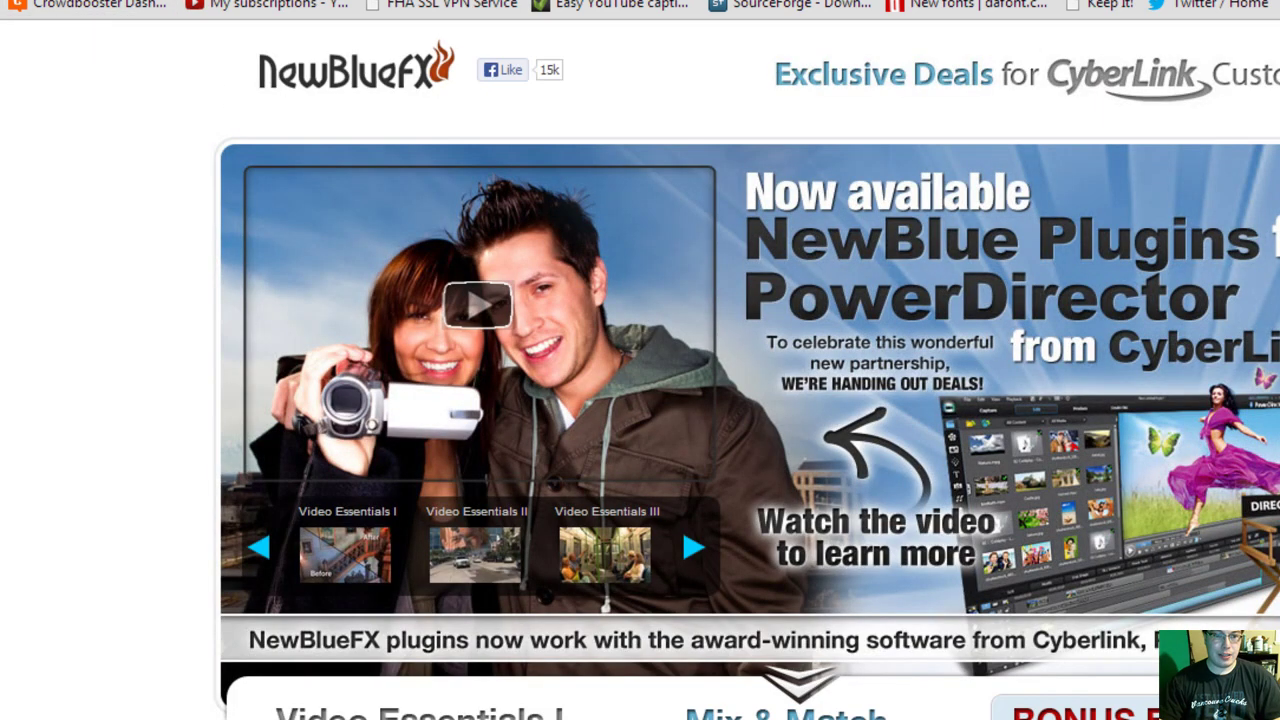
pyautogui.scroll(-3, 110, 562)
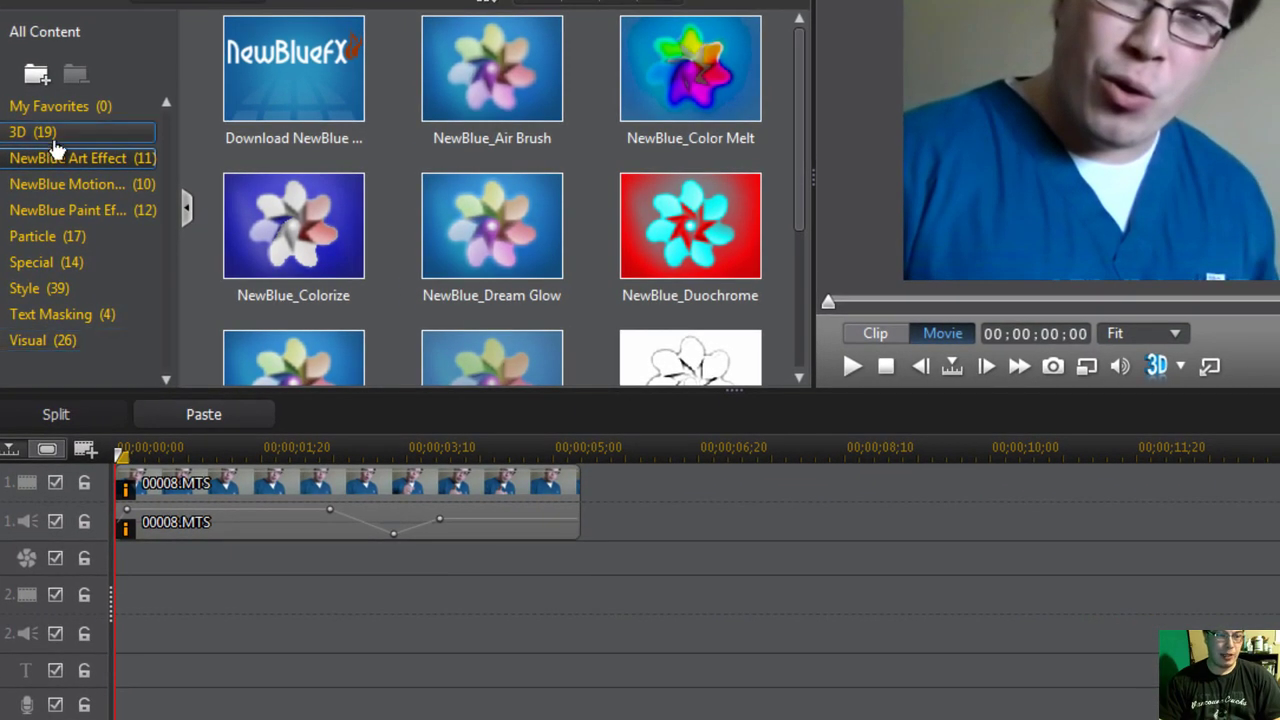
# - Browse the NewBlue Art and NewBlue Motion effect categories and preview the NewBlue Earthquake effect
pyautogui.click(57, 155)
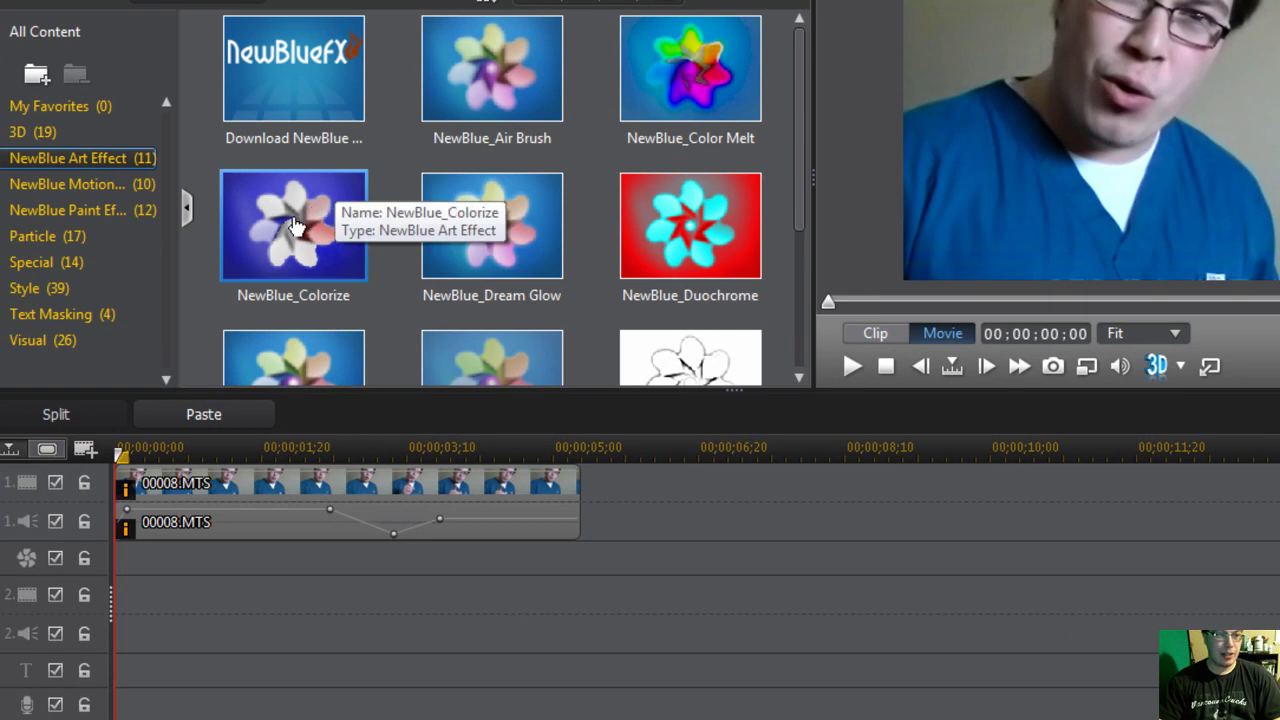
pyautogui.click(120, 186)
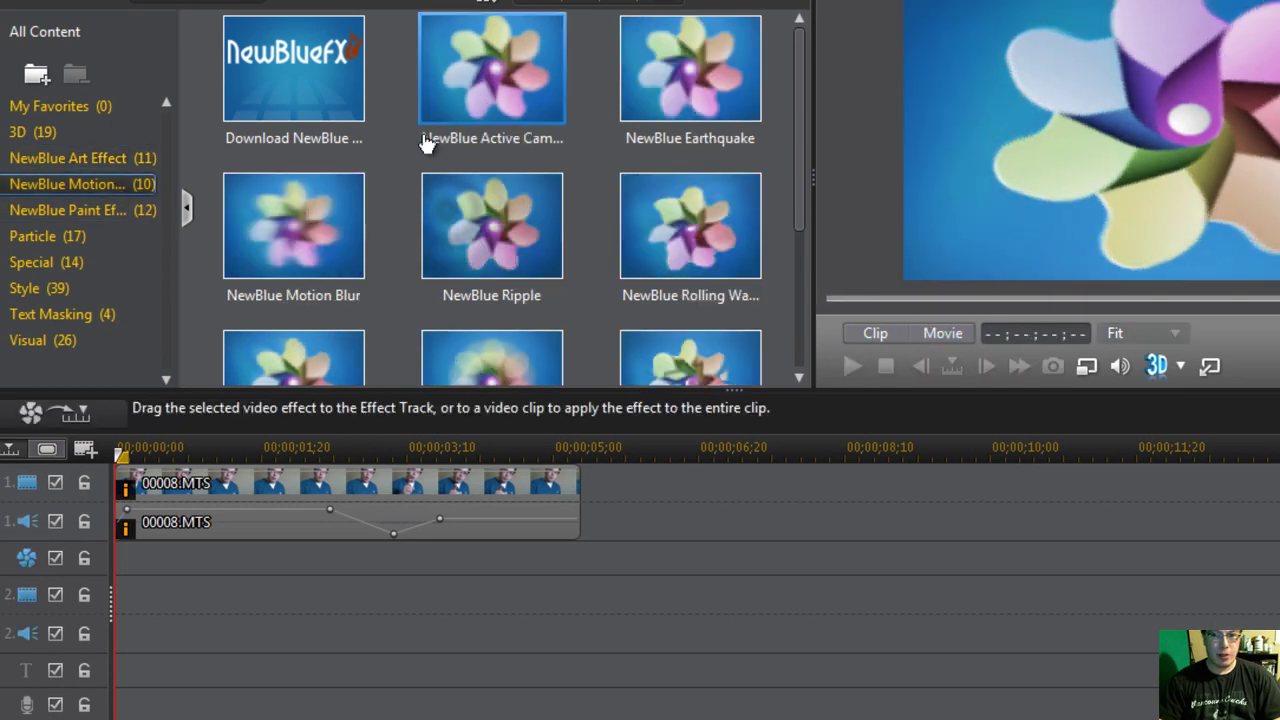
pyautogui.click(690, 88)
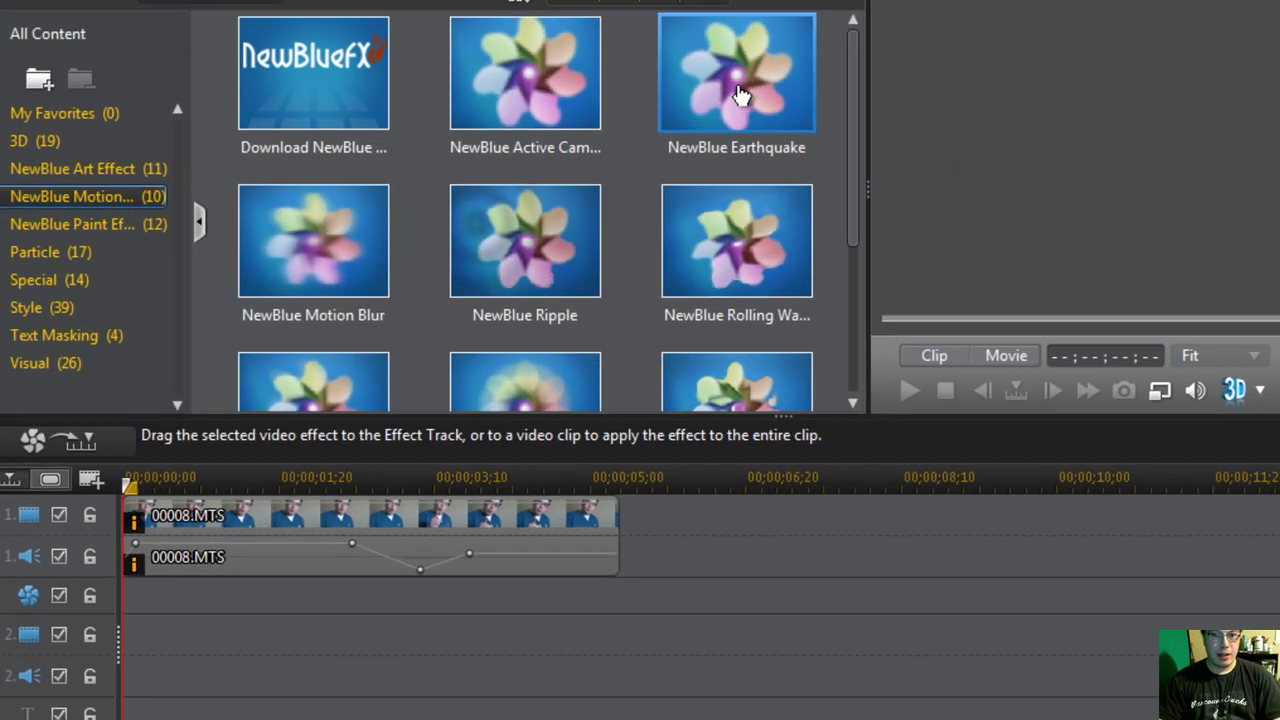
pyautogui.moveTo(831, 142); pyautogui.dragTo(796, 338)
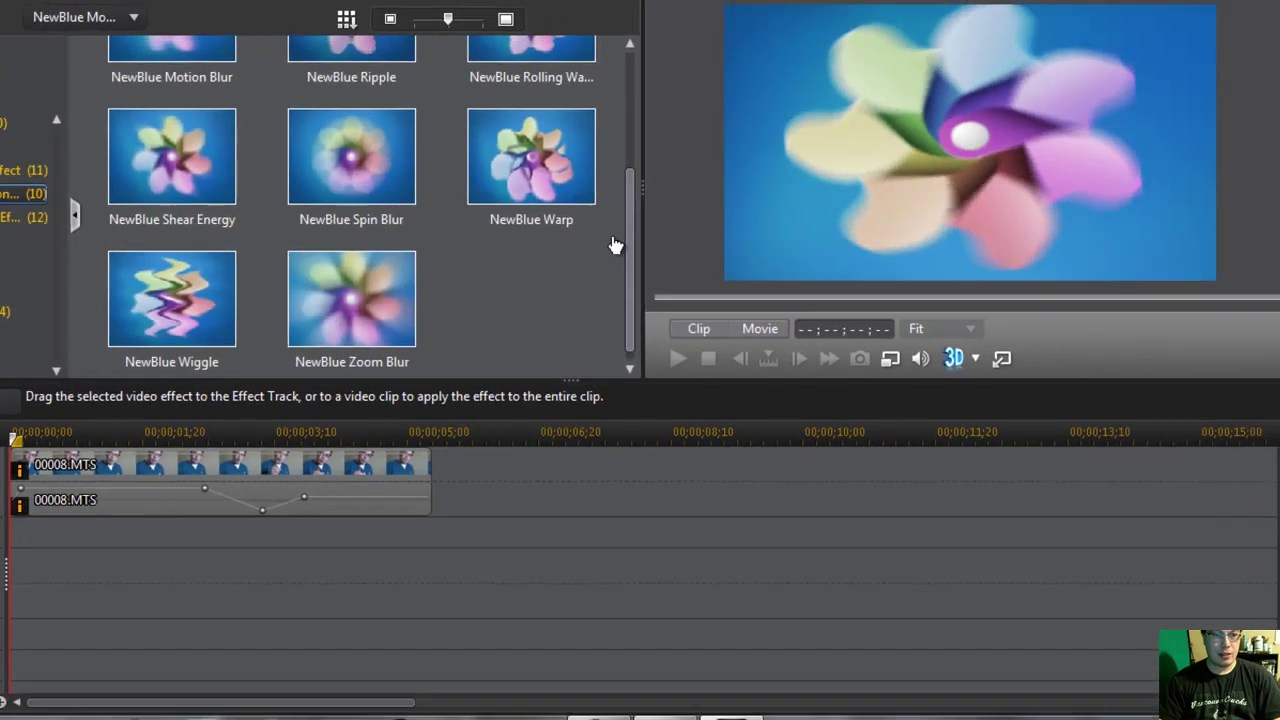
pyautogui.scroll(5, 615, 245)
# - Browse the Special and Style effects, and preview NewBlue_Colorize and NewBlue_Dream Glow in the NewBlue Art Effect category
pyautogui.click(20, 262)
pyautogui.click(20, 285)
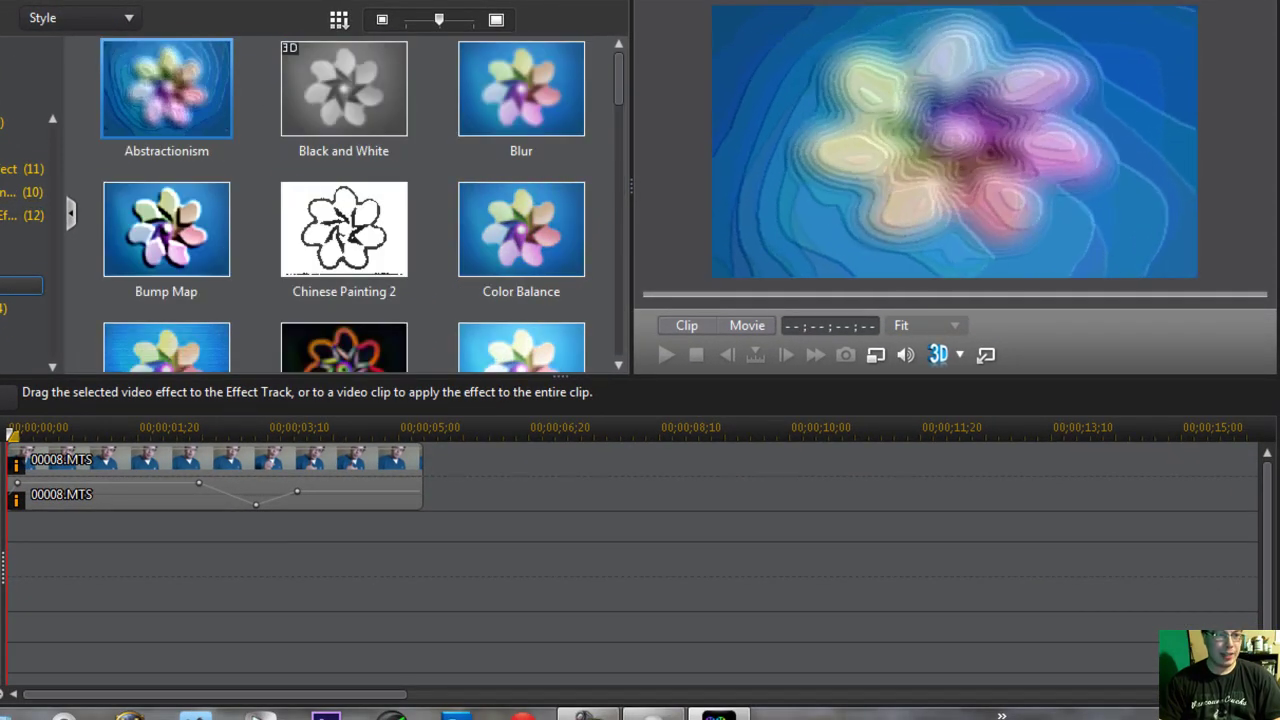
pyautogui.click(4, 172)
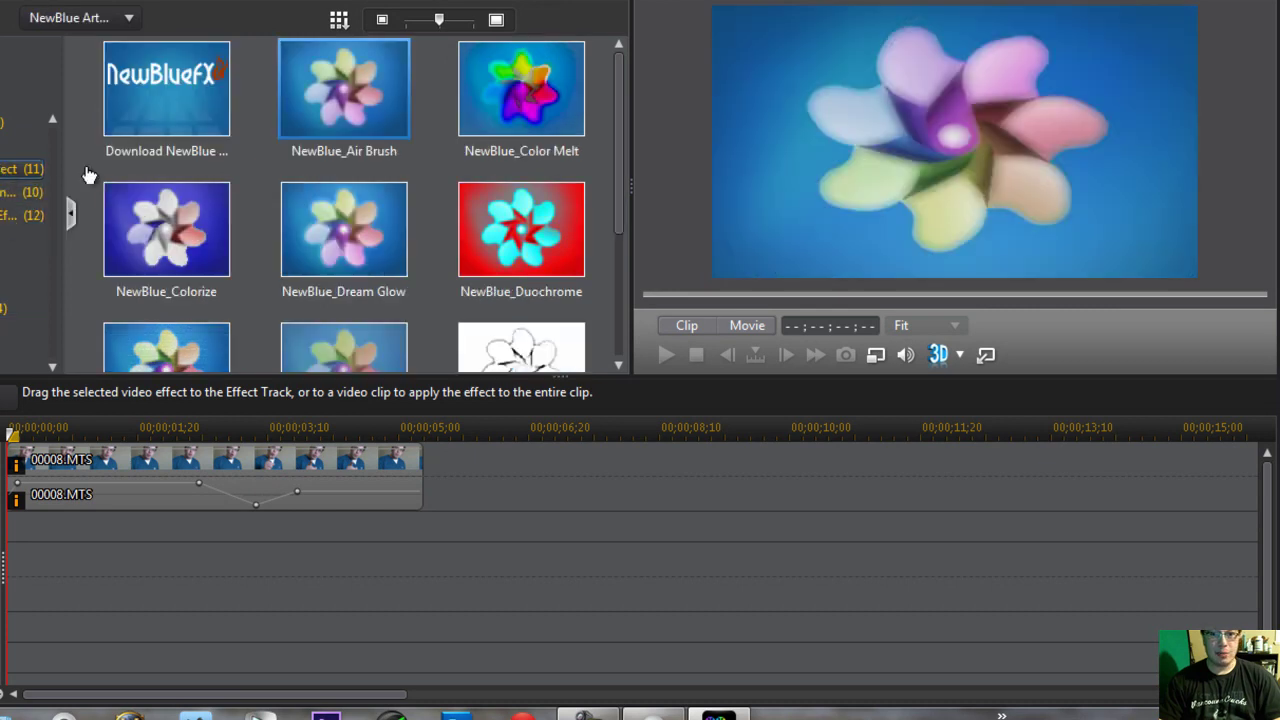
pyautogui.click(290, 252)
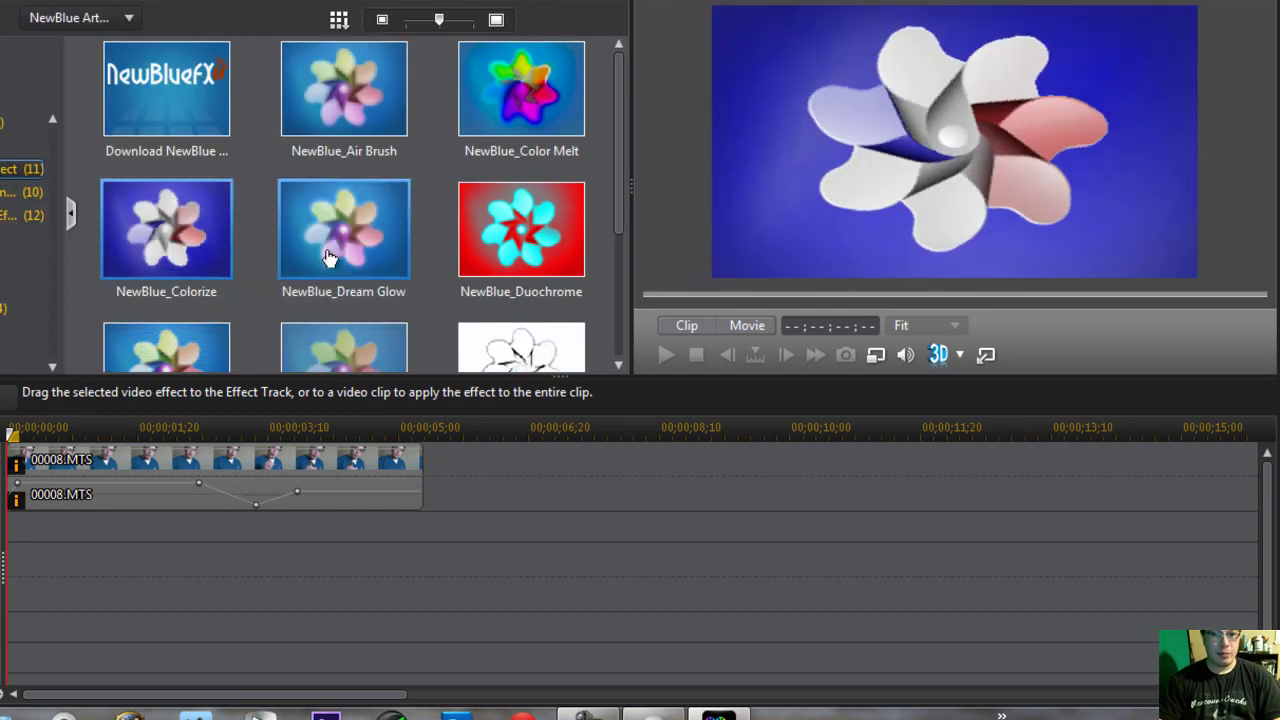
pyautogui.moveTo(622, 168); pyautogui.dragTo(601, 291)
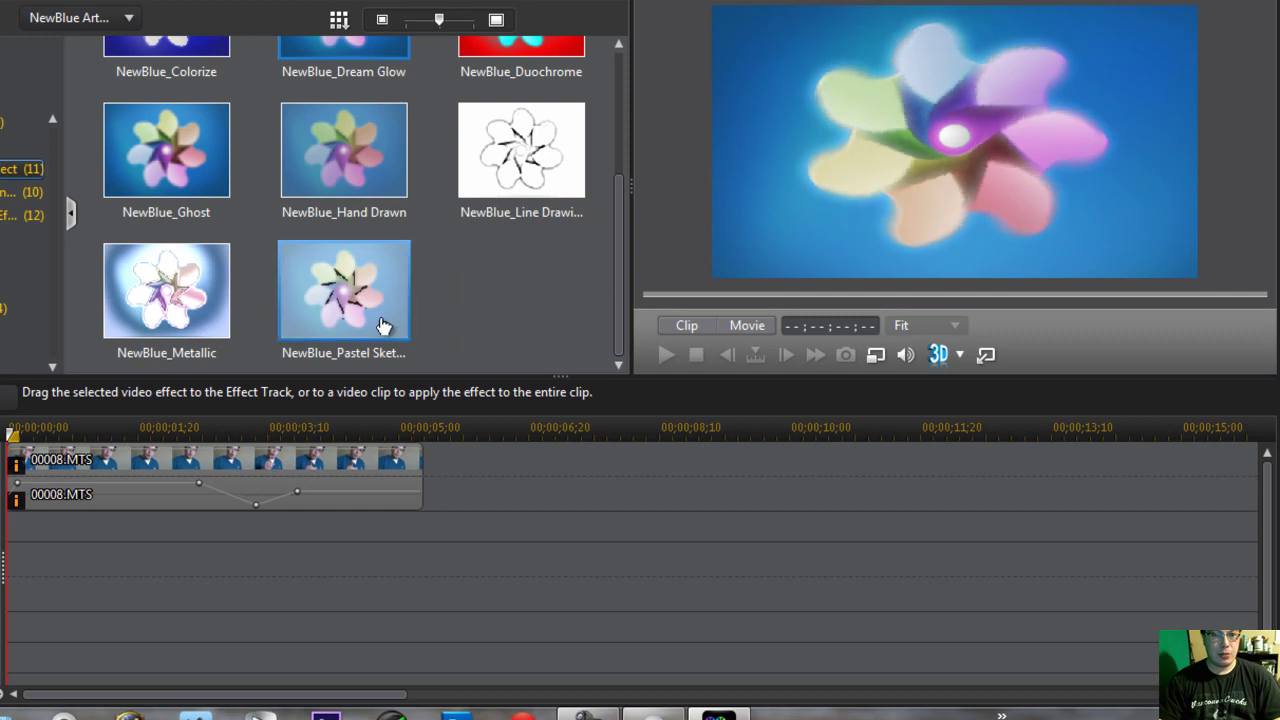
# - Browse the Particle video effects and preview the Bubble and Lightning effects
pyautogui.click(10, 193)
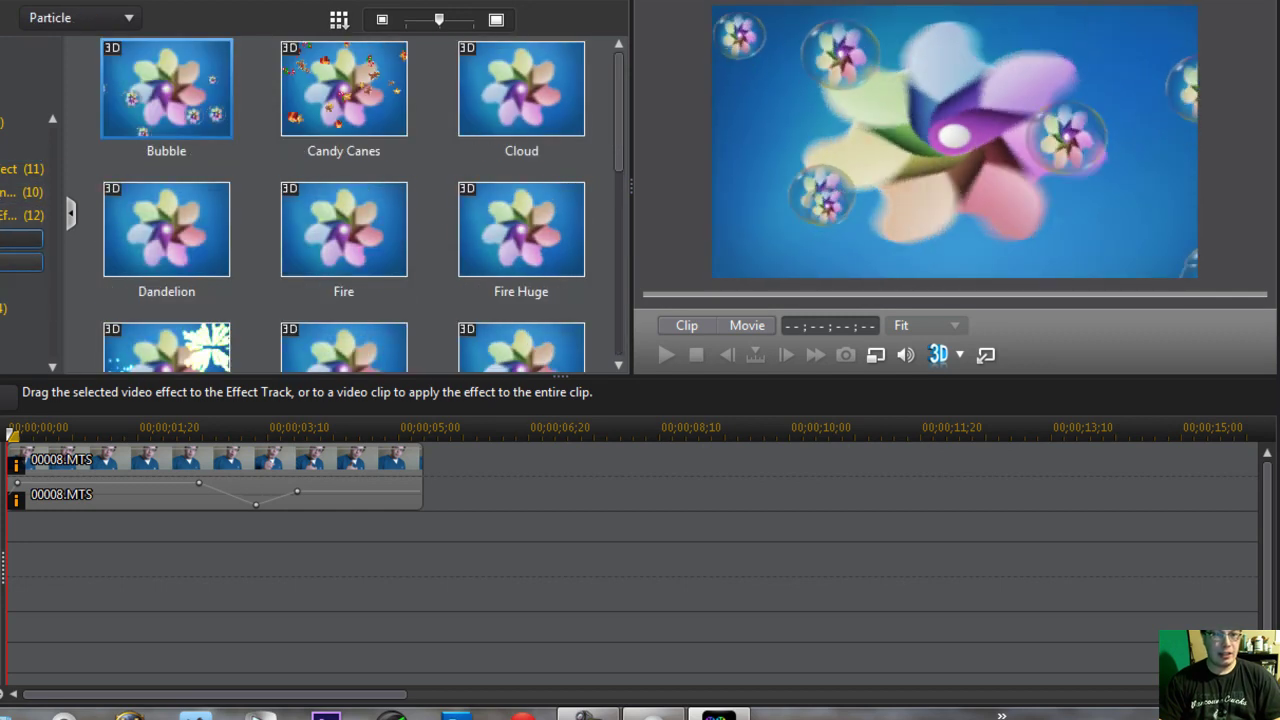
pyautogui.moveTo(620, 143); pyautogui.dragTo(602, 245)
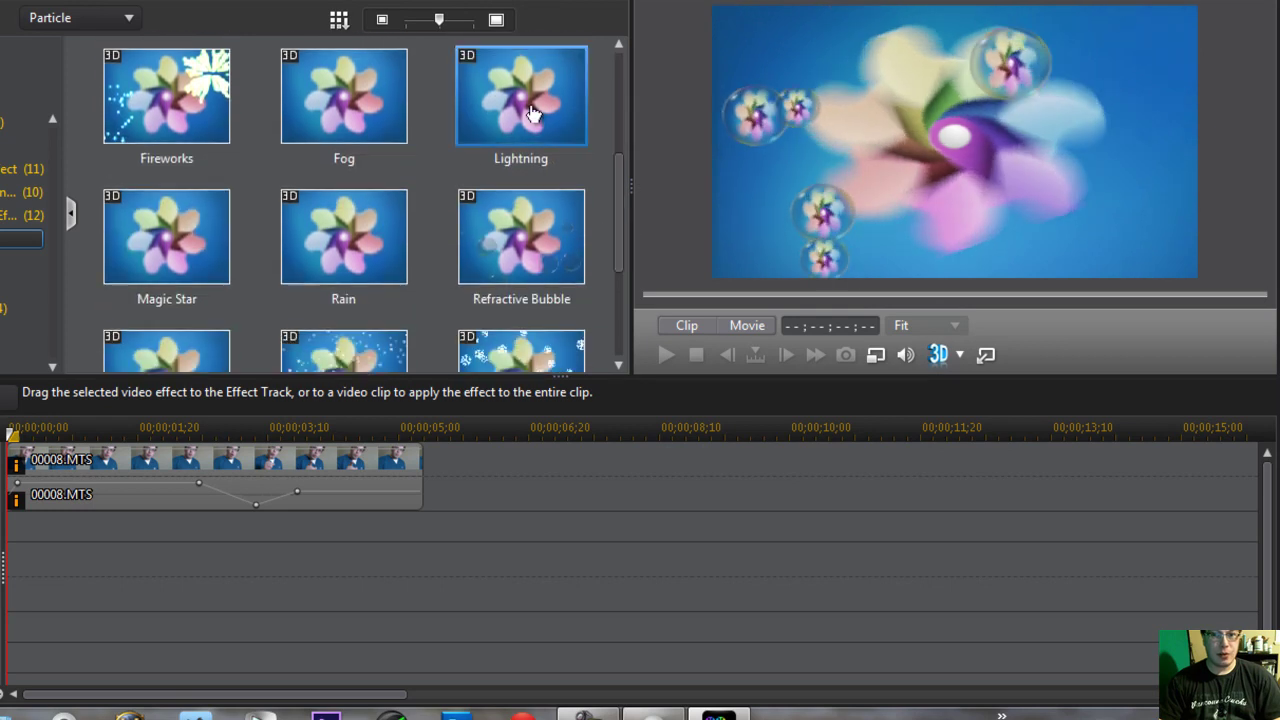
pyautogui.click(538, 174)
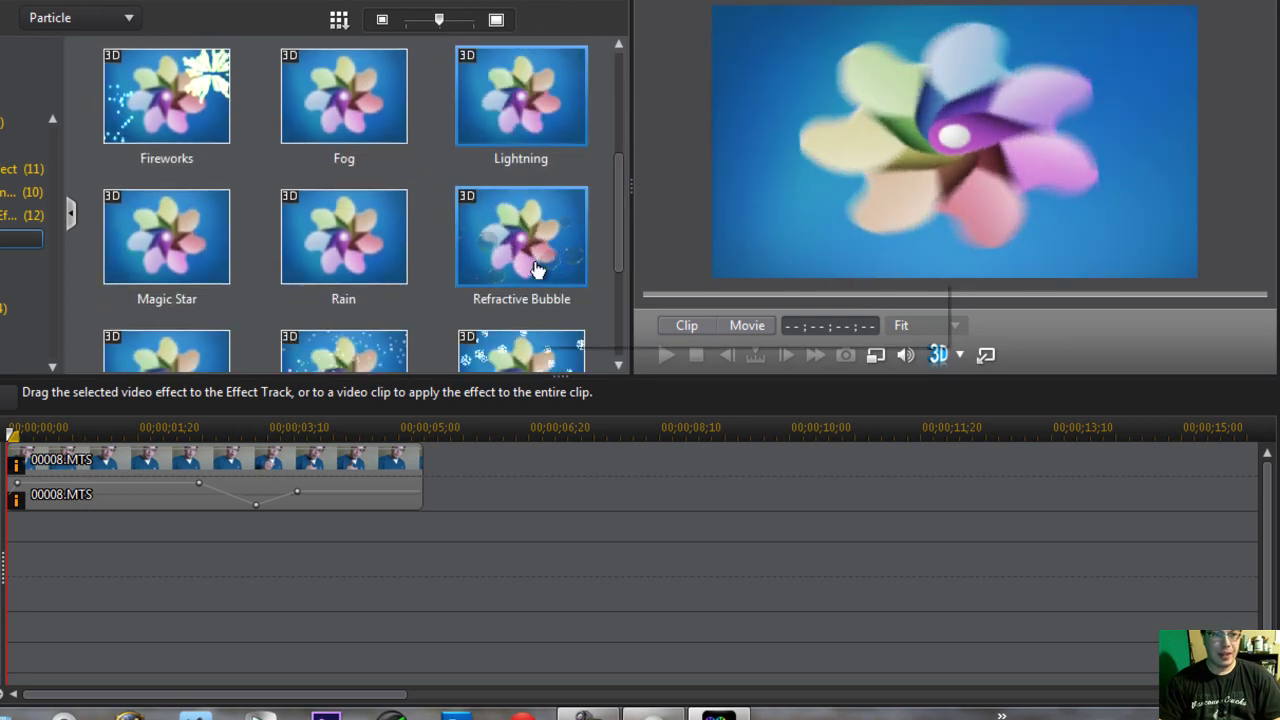
# - Browse the Special video effects and preview Continuous Shooting, Grid, Pen Ink, TV Wall and Skip
pyautogui.press('Down')
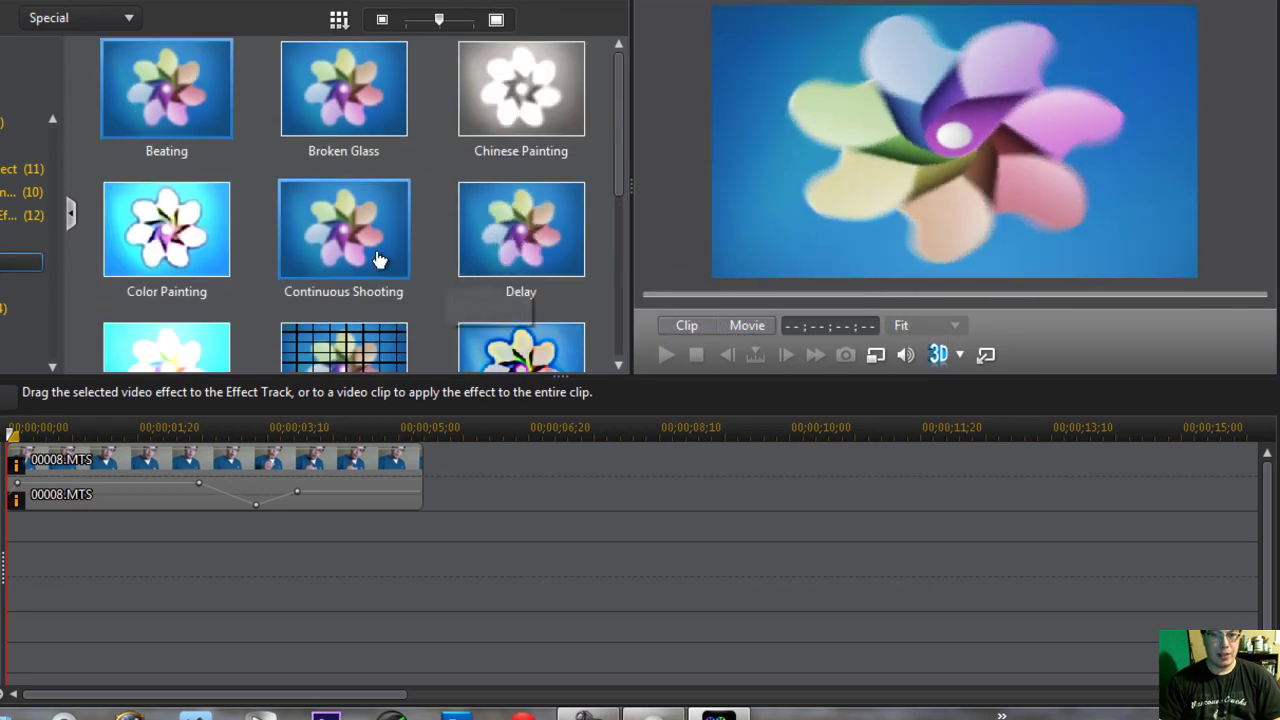
pyautogui.click(378, 260)
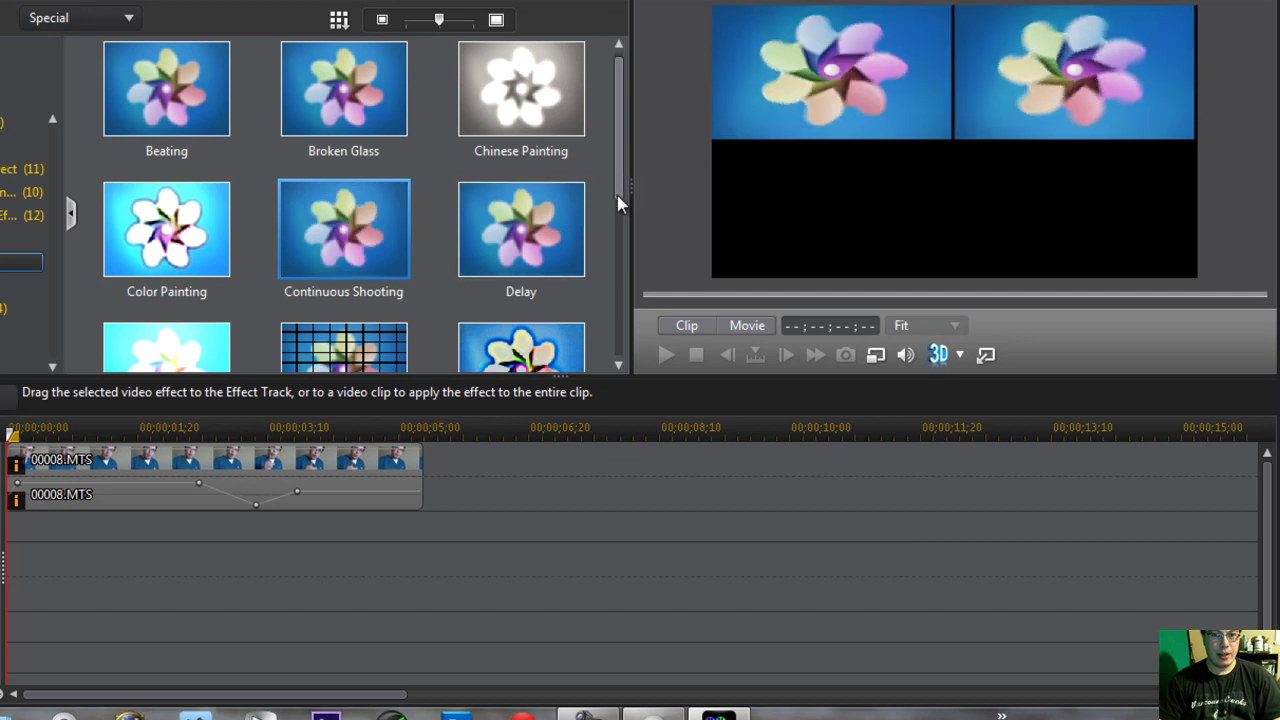
pyautogui.moveTo(616, 181); pyautogui.dragTo(616, 224)
pyautogui.click(350, 280)
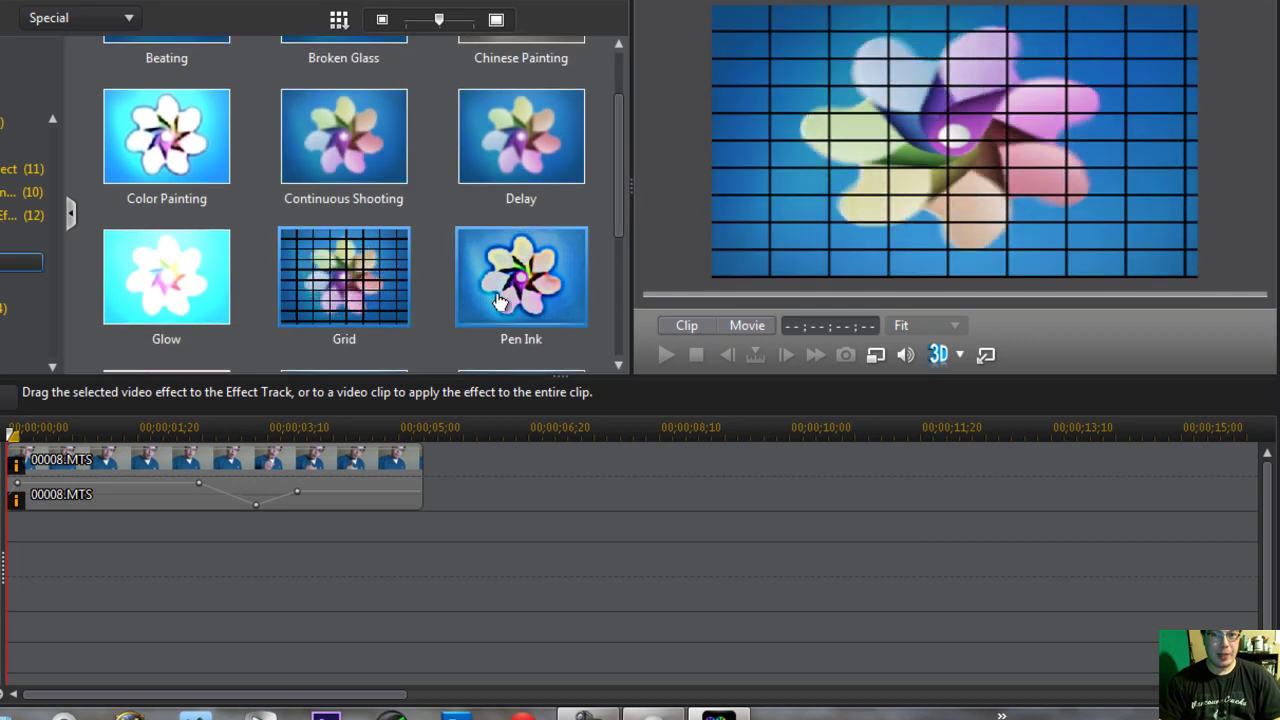
pyautogui.click(490, 302)
pyautogui.moveTo(618, 197); pyautogui.dragTo(600, 309)
pyautogui.click(236, 196)
pyautogui.click(310, 318)
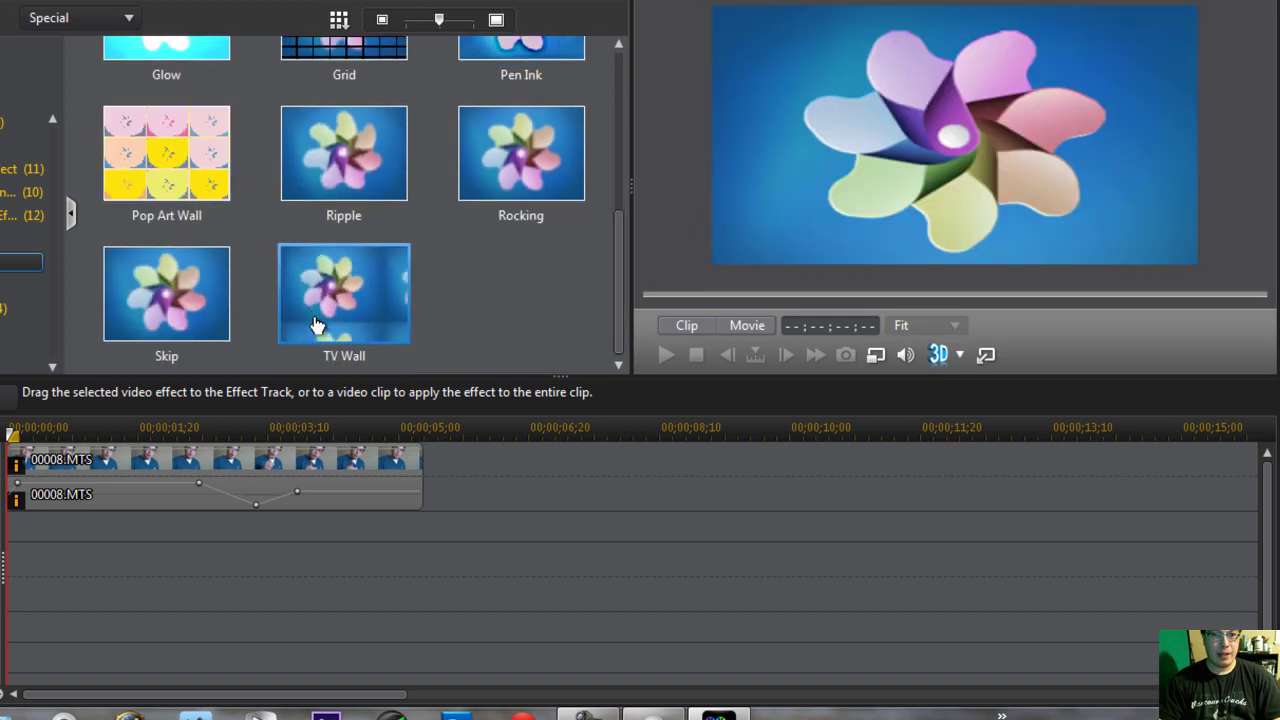
pyautogui.click(170, 300)
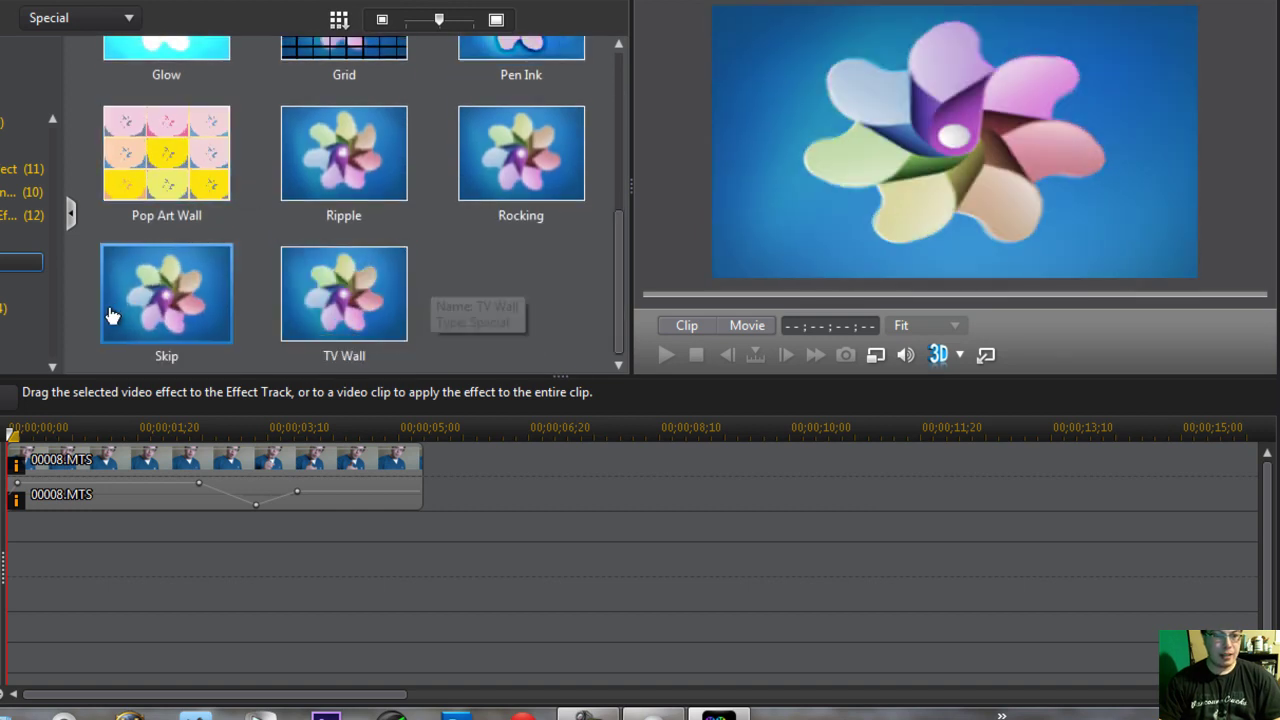
# - Apply the Pop Art Wall effect to the 00008.MTS clip and play the clip to preview it
pyautogui.moveTo(163, 163); pyautogui.dragTo(438, 488)
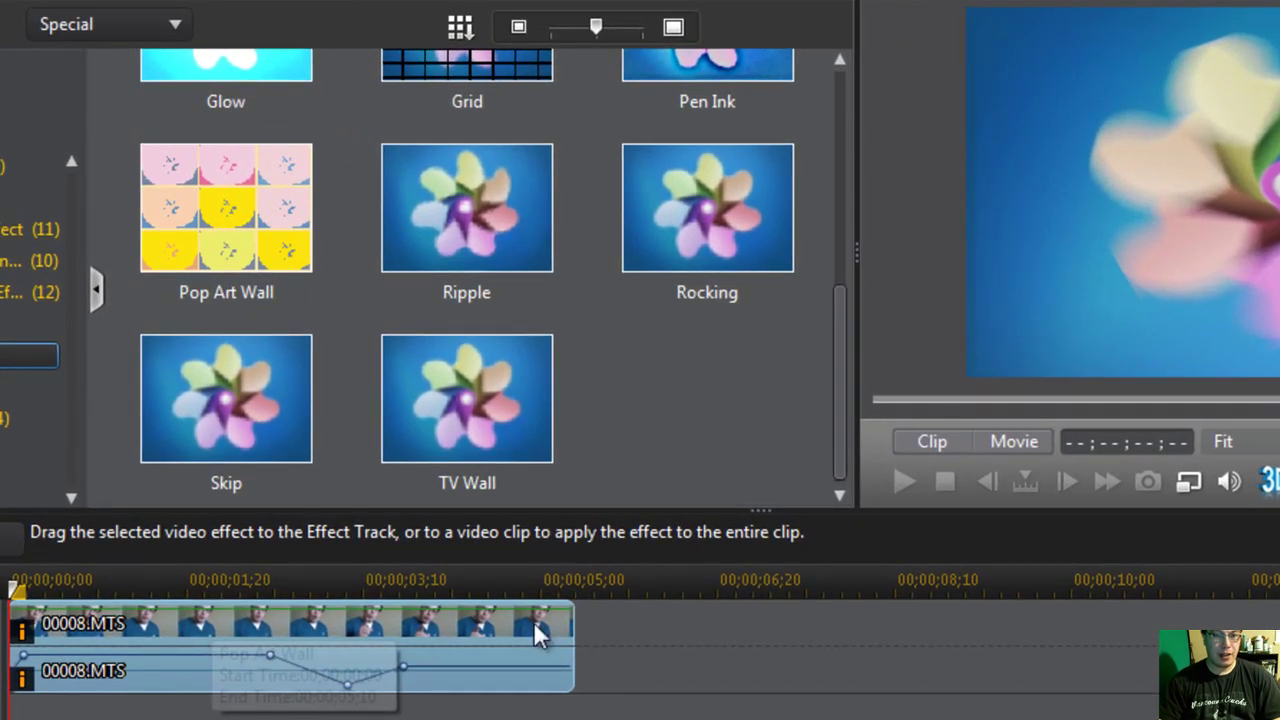
pyautogui.moveTo(536, 628); pyautogui.dragTo(540, 635)
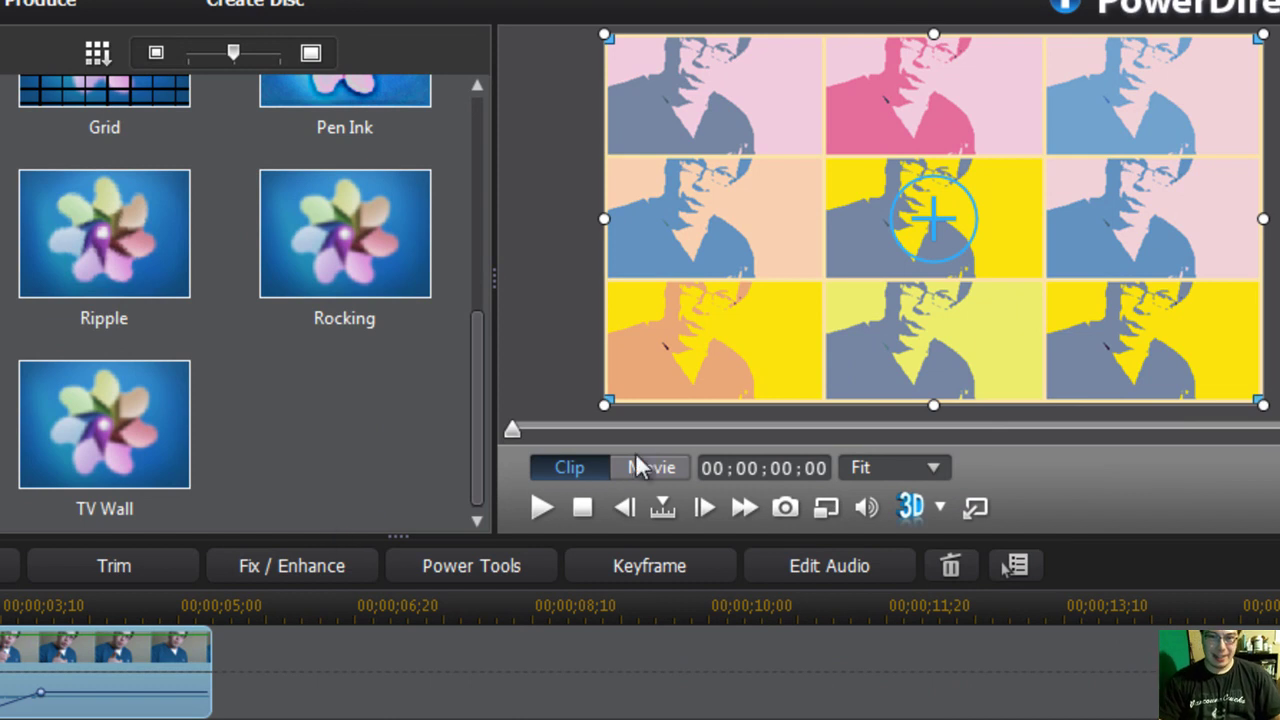
pyautogui.click(535, 503)
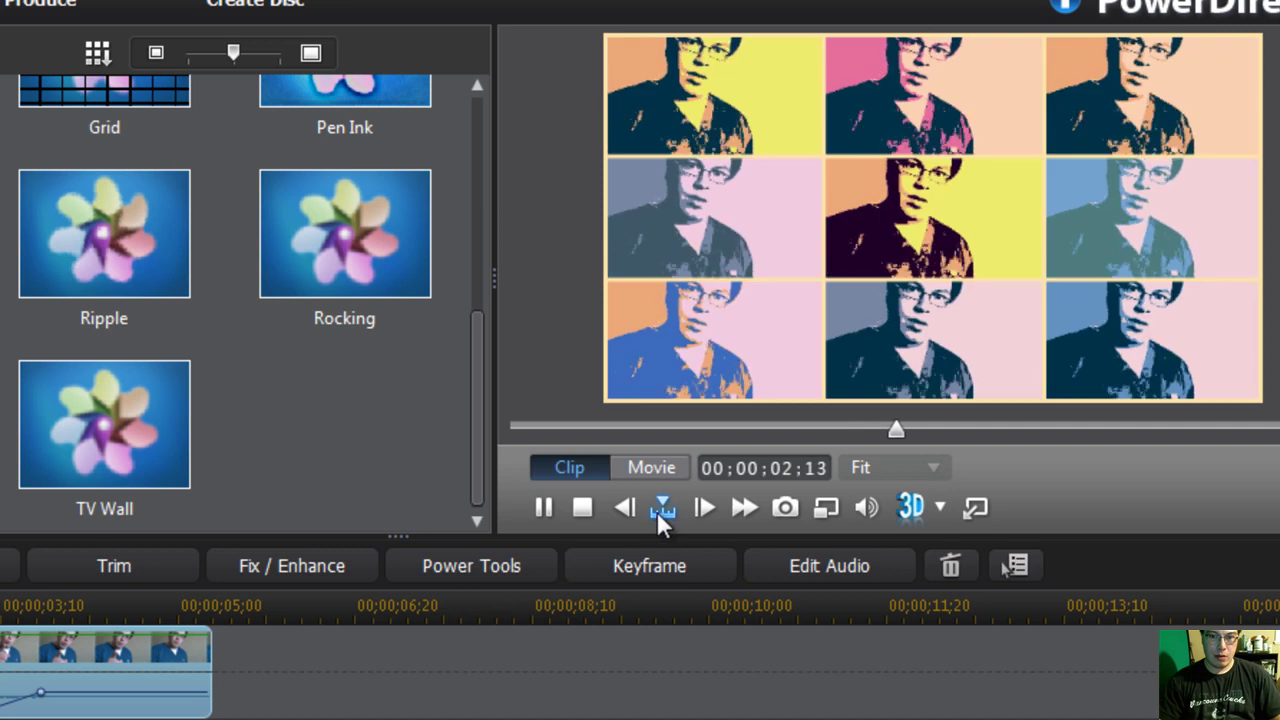
pyautogui.click(545, 508)
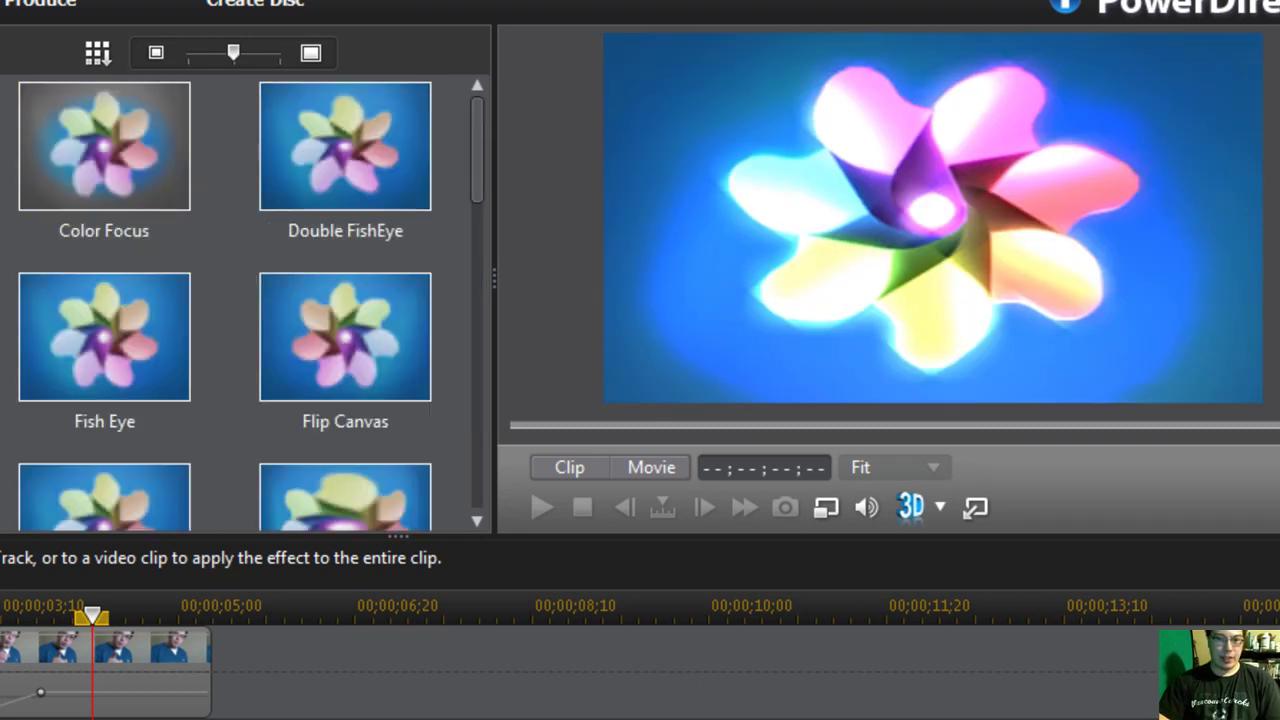
# - Look through the Visual effects and apply Bloom to the 00008.MTS clip
pyautogui.moveTo(476, 193); pyautogui.dragTo(474, 251)
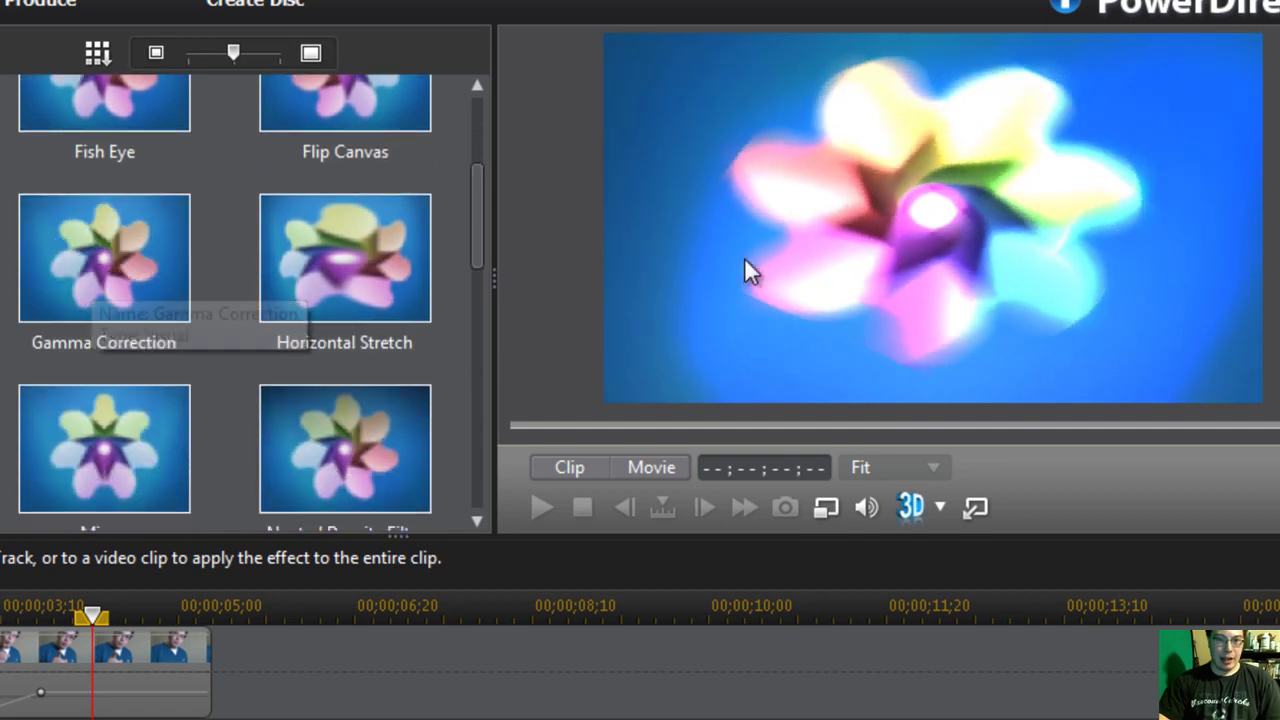
pyautogui.moveTo(477, 230); pyautogui.dragTo(477, 150)
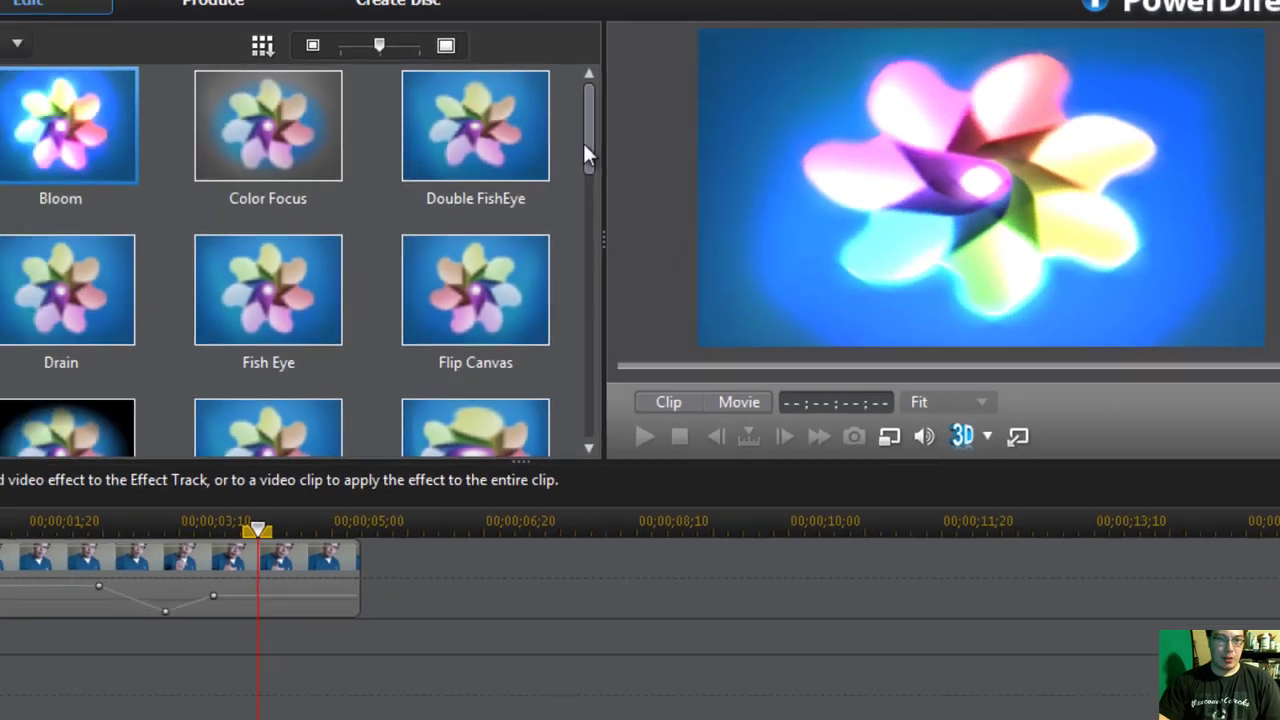
pyautogui.moveTo(260, 131); pyautogui.dragTo(217, 500)
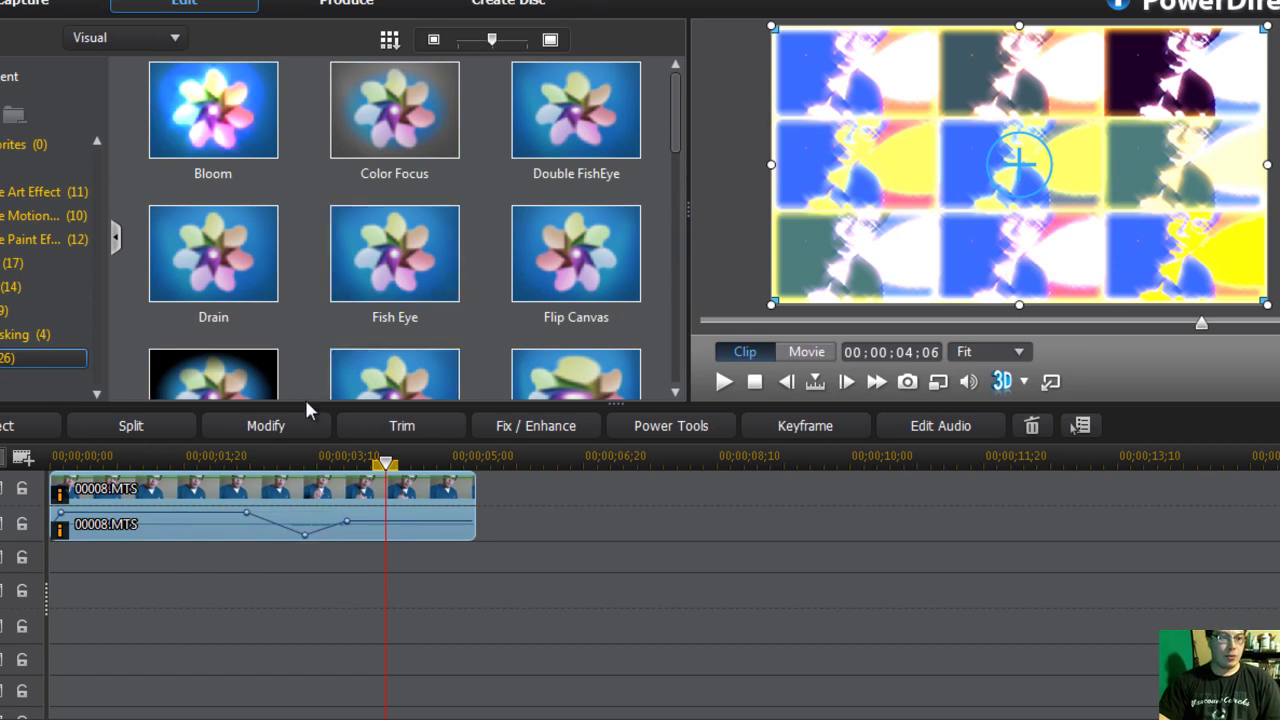
# - Undo the Bloom and Pop Art Wall effects on the 00008.MTS clip
pyautogui.rightClick(200, 488)
pyautogui.click(260, 560)
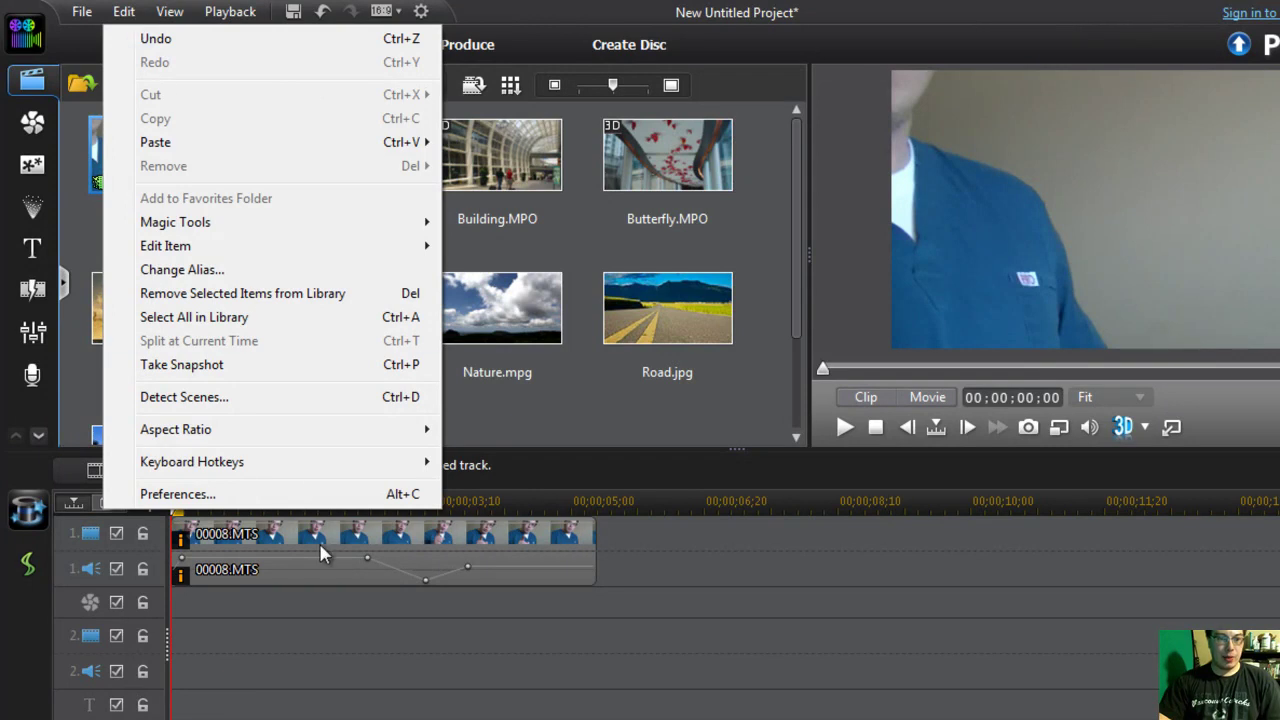
pyautogui.click(322, 549)
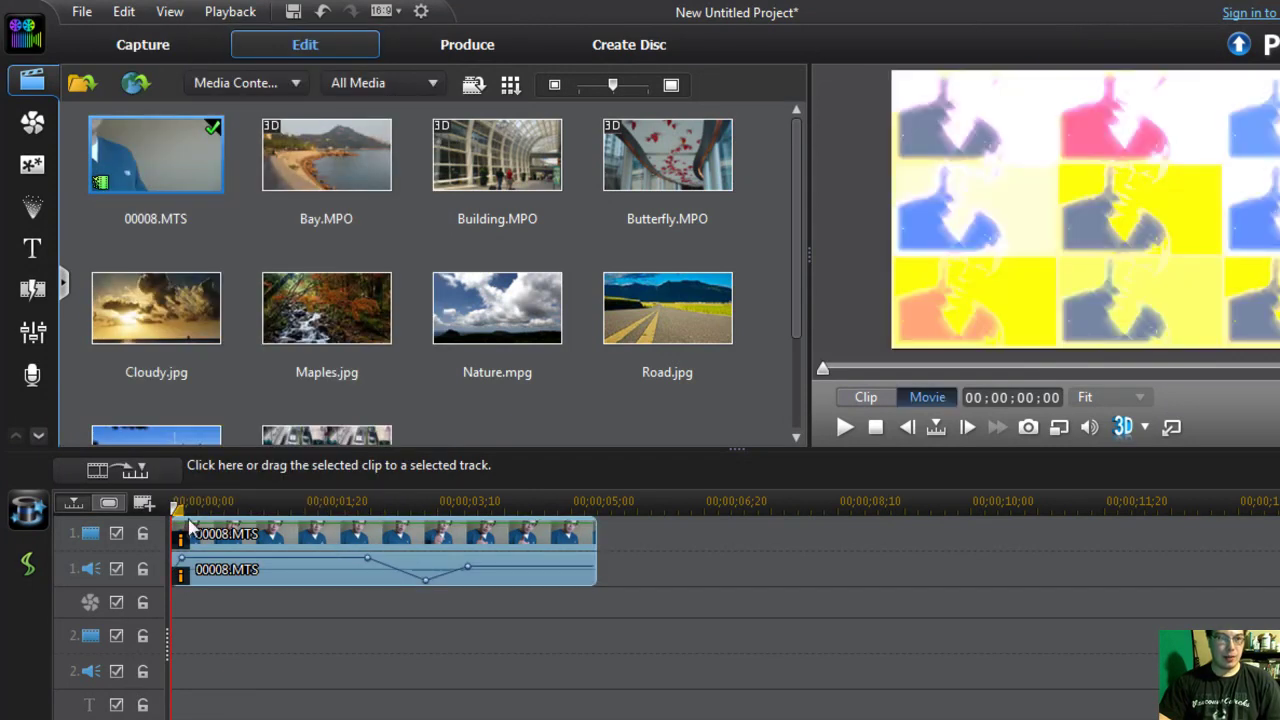
pyautogui.click(126, 13)
pyautogui.click(152, 36)
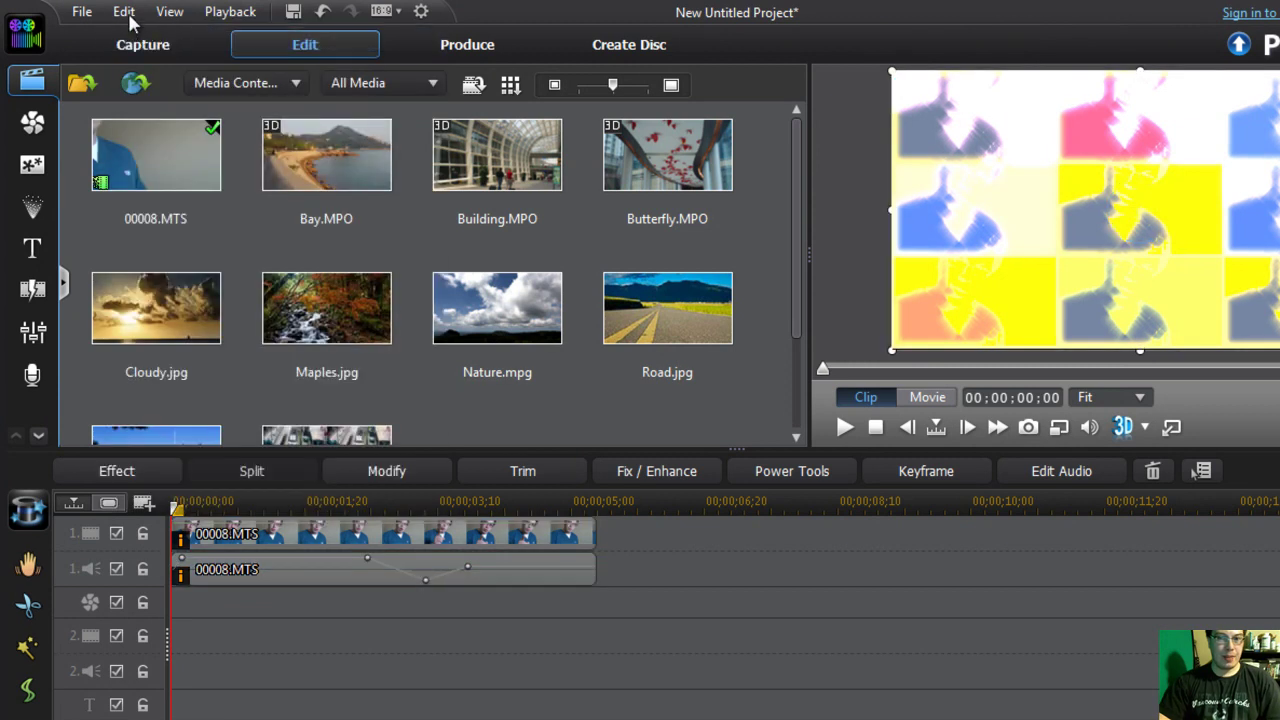
pyautogui.click(124, 12)
pyautogui.click(143, 38)
pyautogui.click(460, 177)
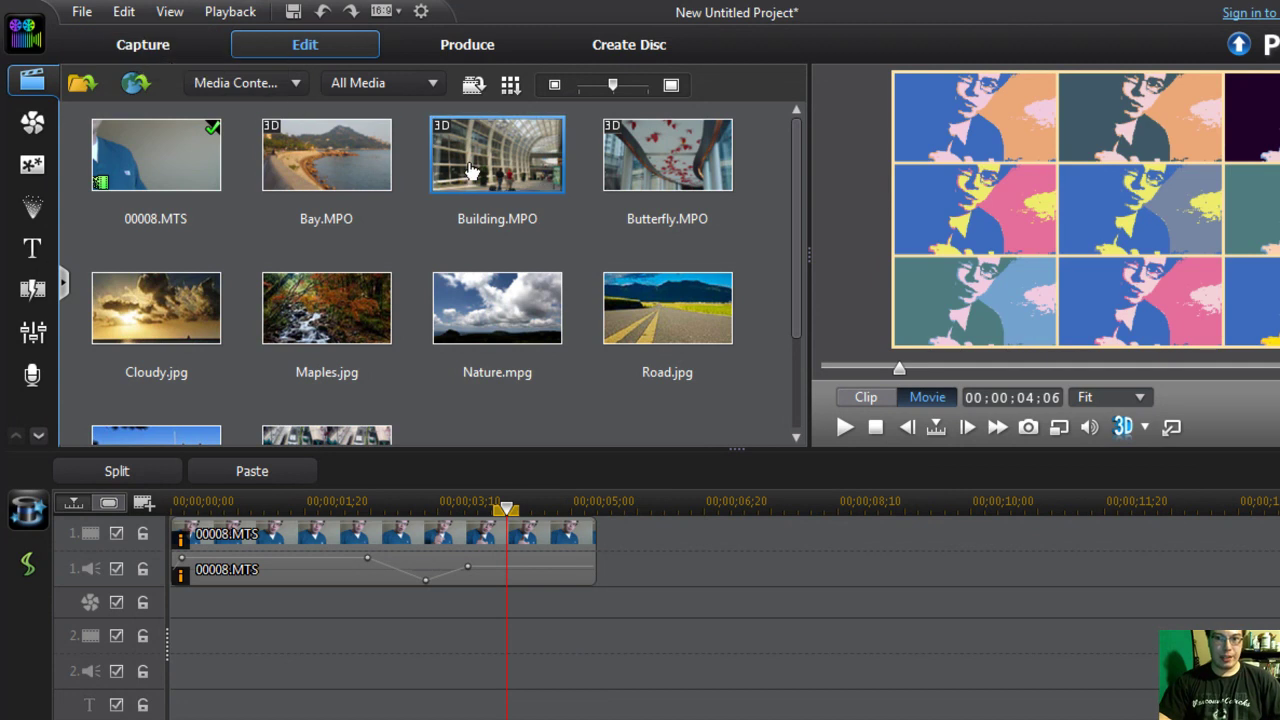
pyautogui.click(1146, 242)
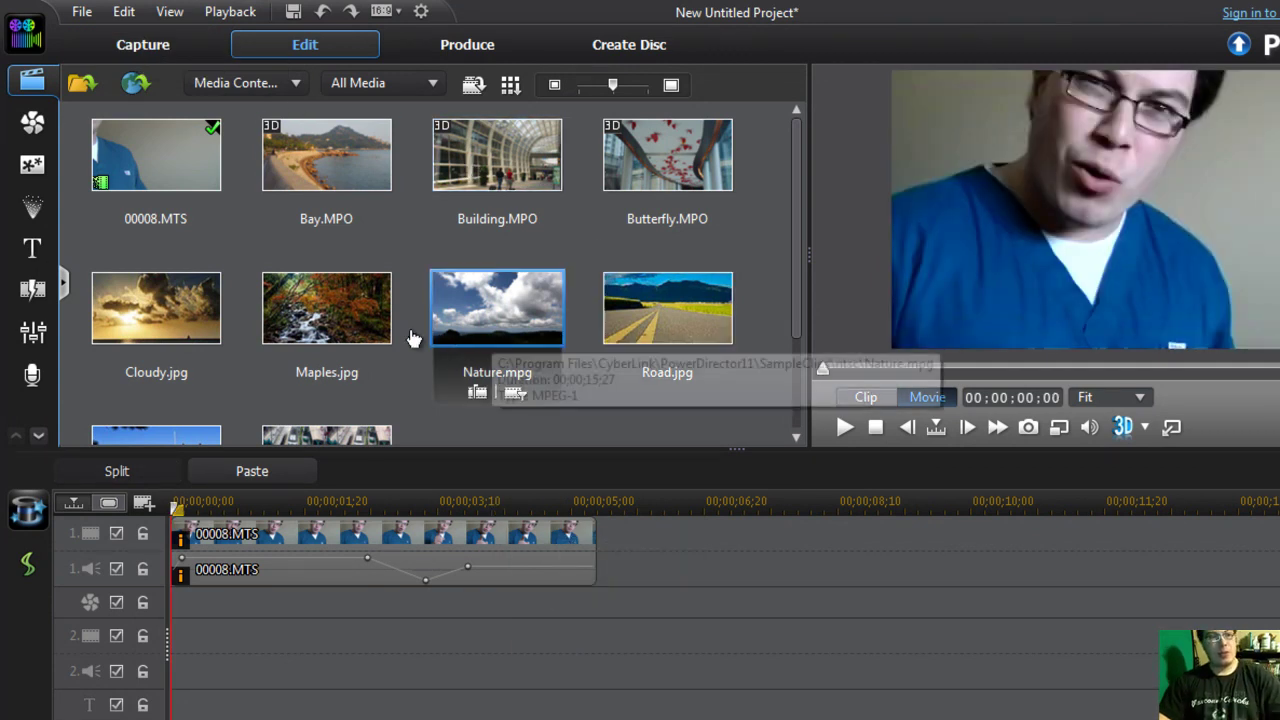
# - Open the particle library, browse the 3D, General and PowerDirector v10 categories, and preview Effect-A
pyautogui.click(27, 208)
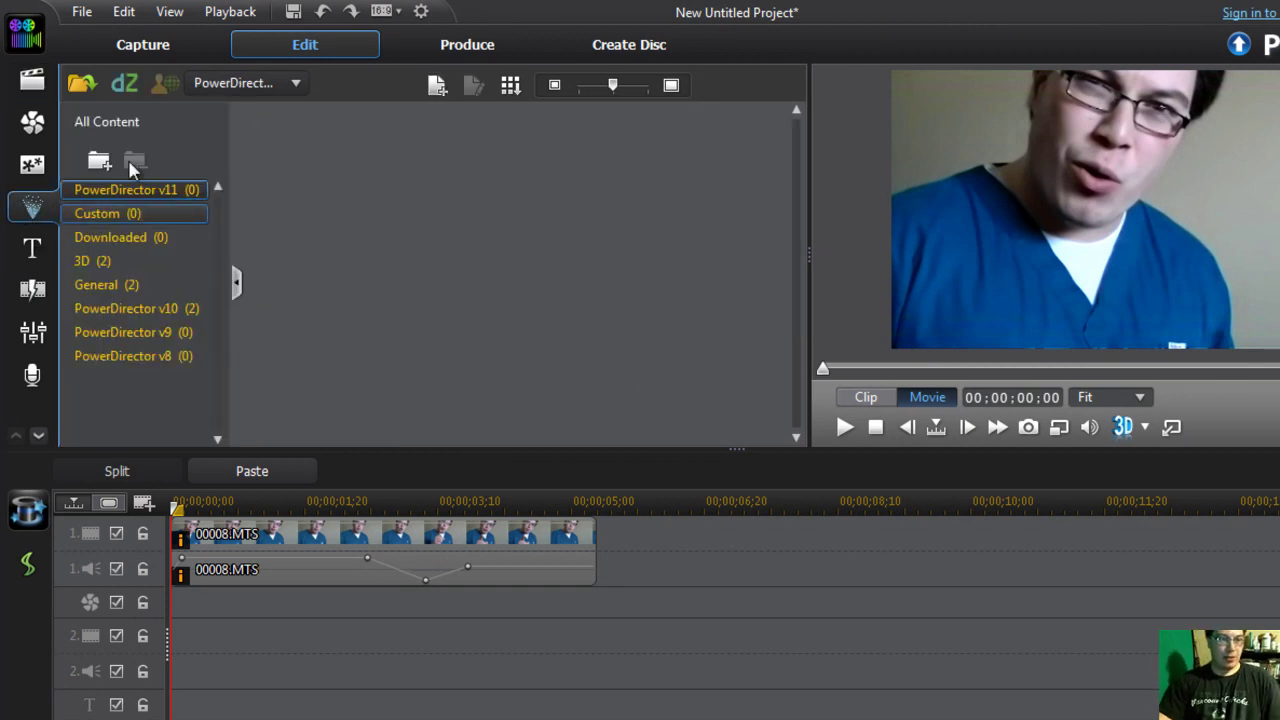
pyautogui.click(104, 264)
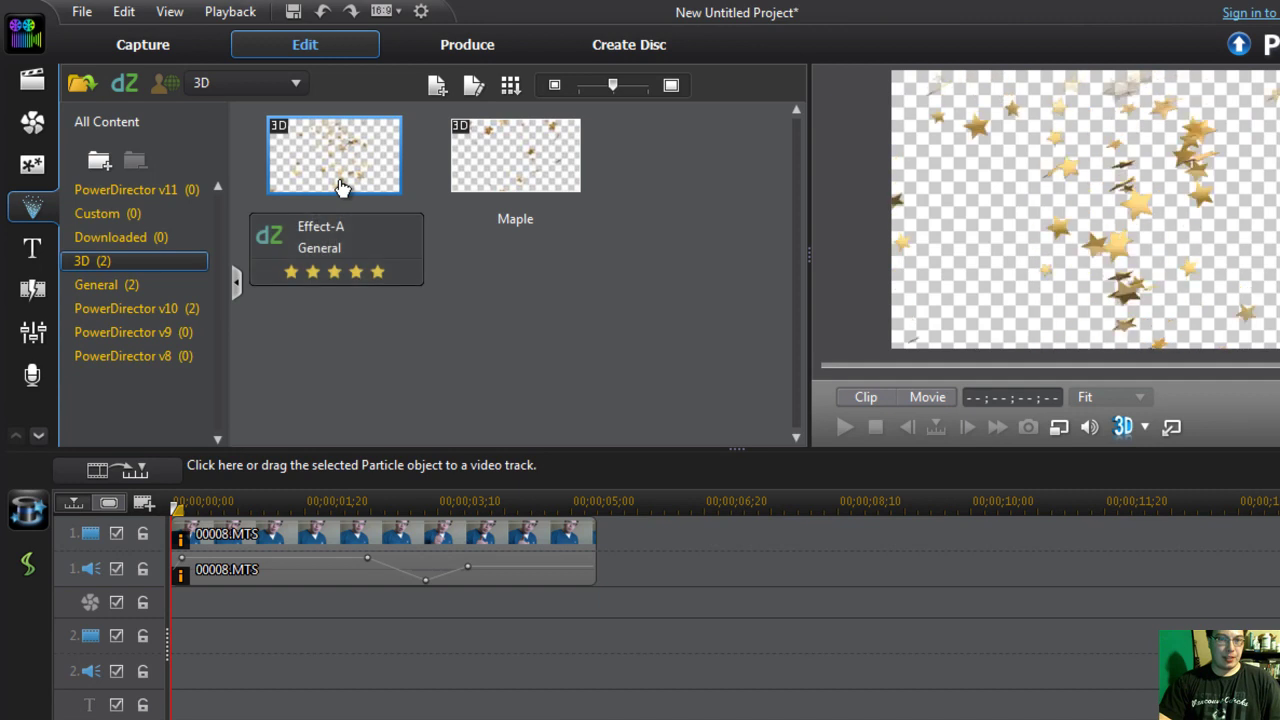
pyautogui.click(126, 285)
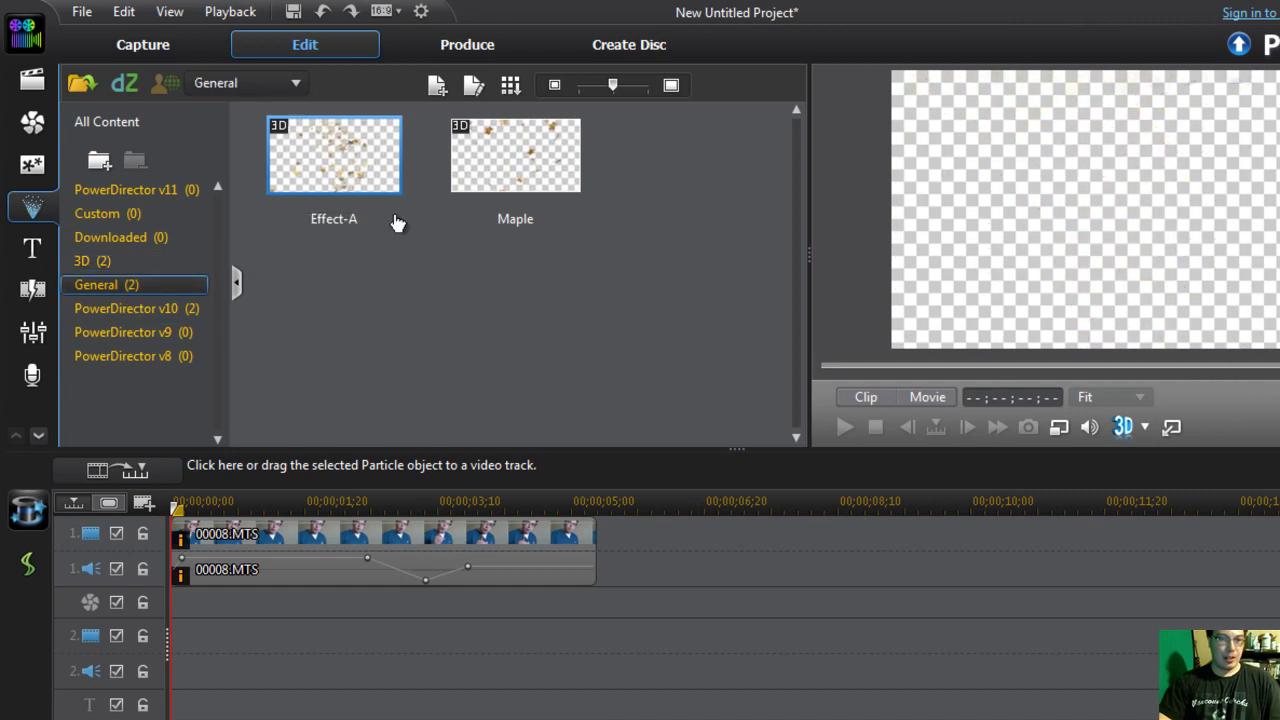
pyautogui.click(136, 310)
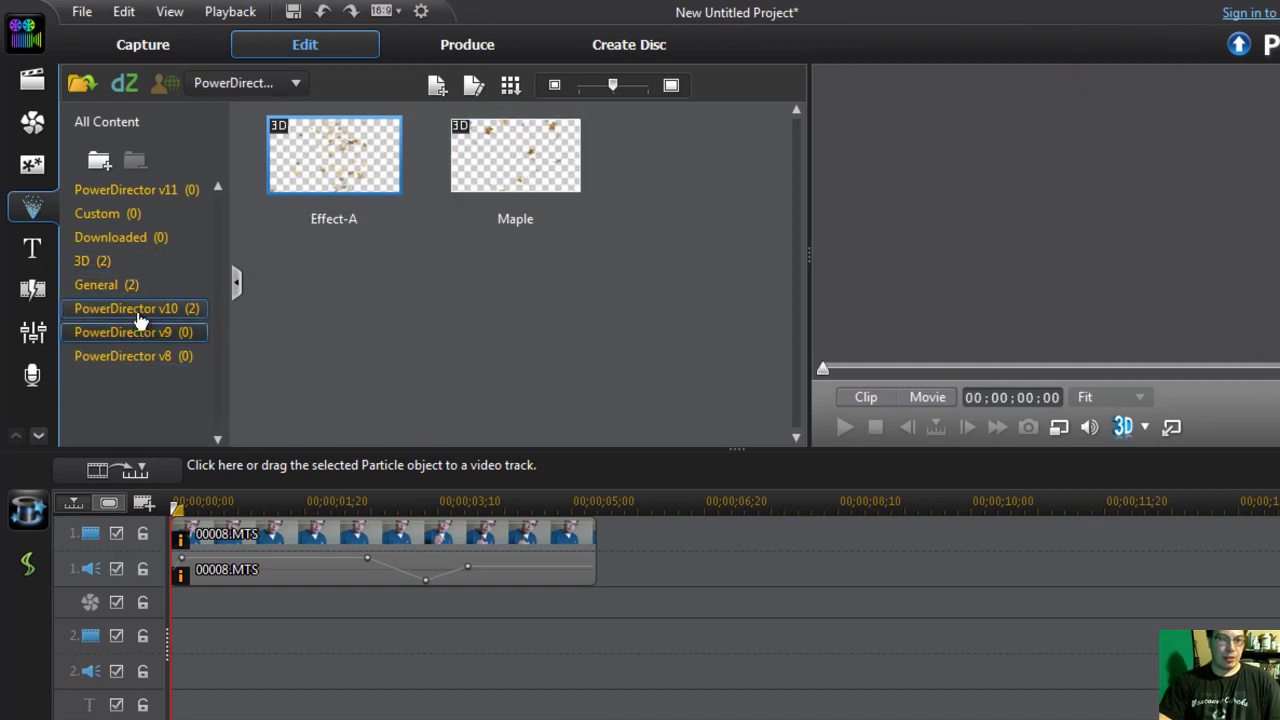
# - Place the Effect-A particle over the 00008.MTS clip with Overwrite, then move it to the start of video track 2 and preview it
pyautogui.moveTo(330, 165); pyautogui.dragTo(300, 540)
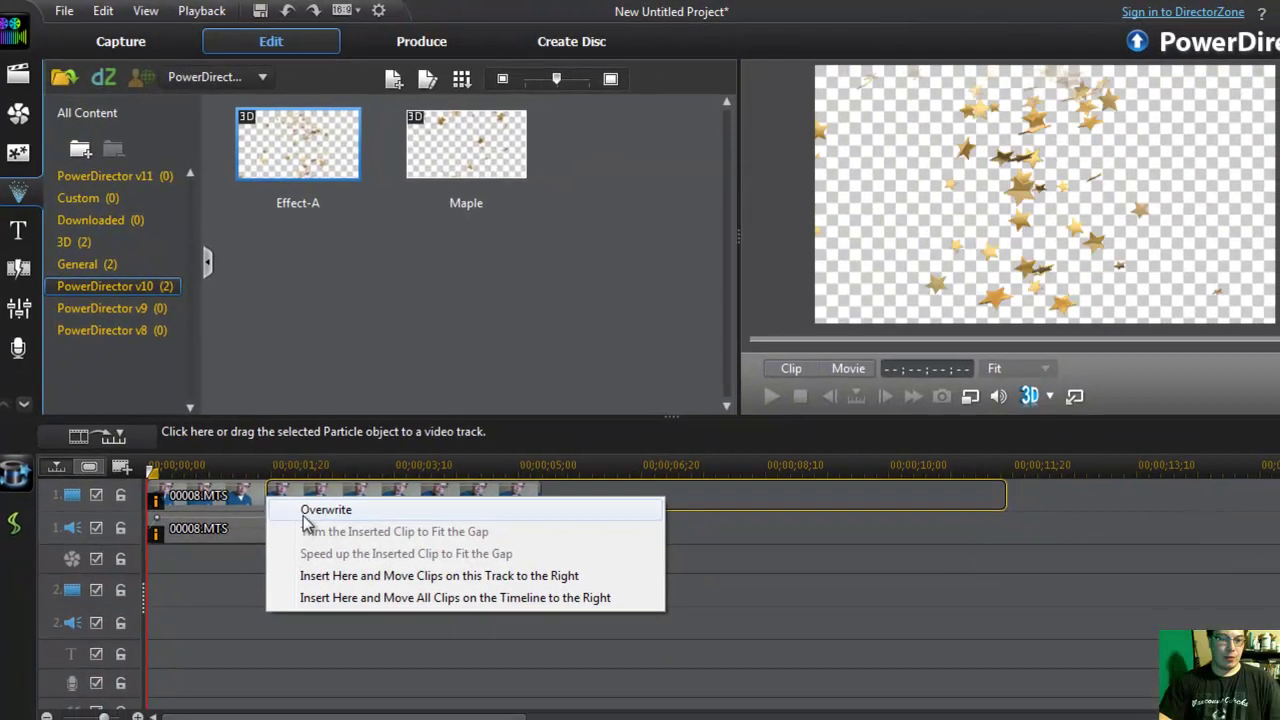
pyautogui.click(345, 550)
pyautogui.moveTo(646, 503); pyautogui.dragTo(592, 640)
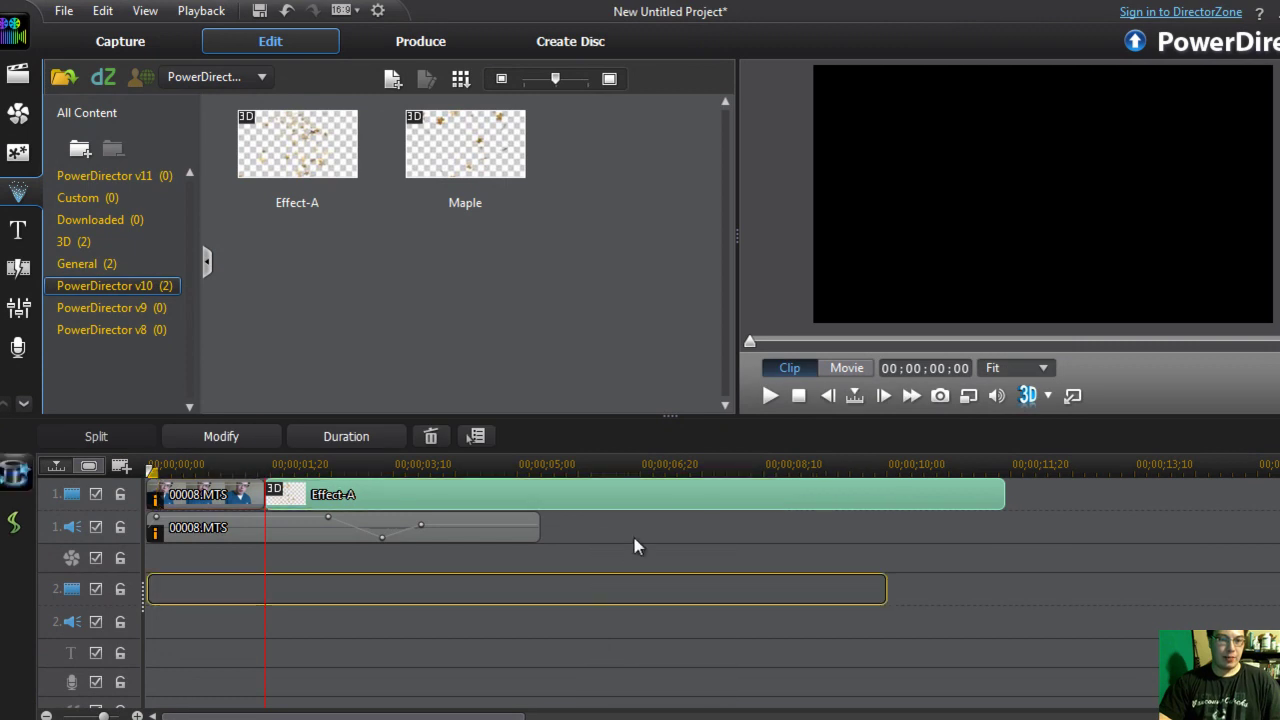
pyautogui.moveTo(645, 508); pyautogui.dragTo(575, 517)
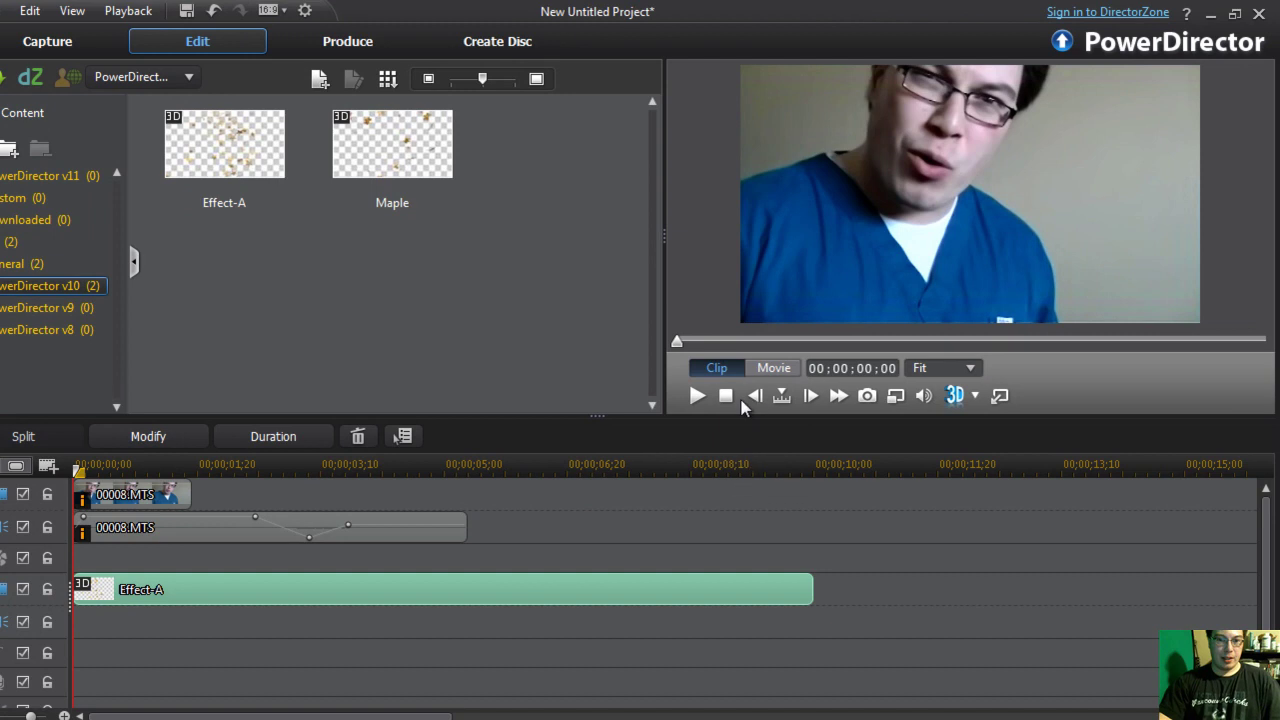
pyautogui.click(697, 396)
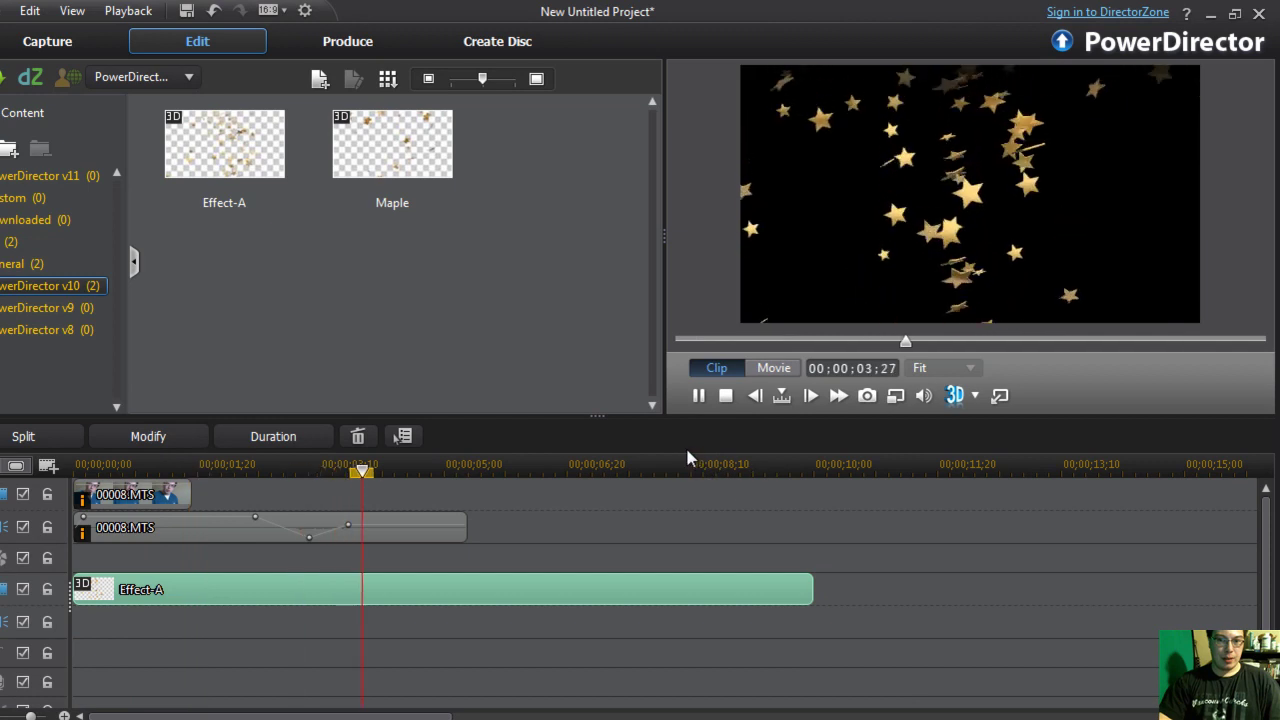
pyautogui.click(726, 398)
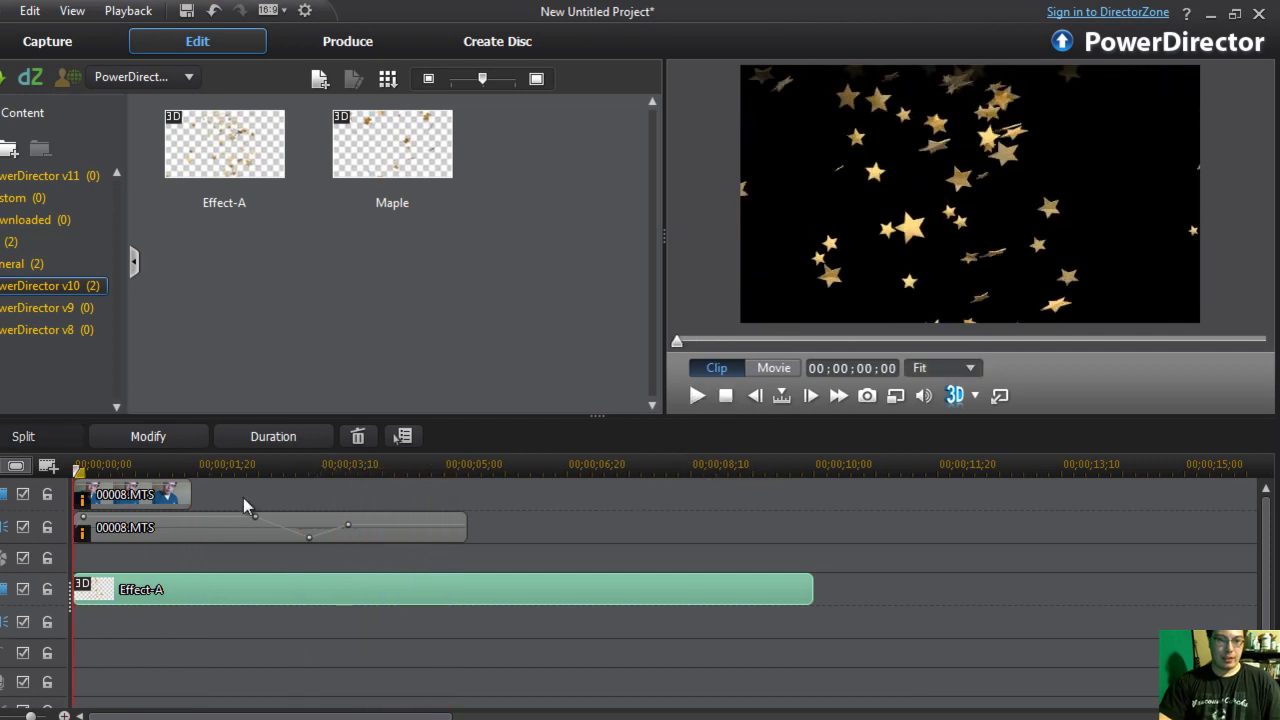
# - Extend the 00008.MTS video clip's end to about 00;00;11;07 and play it together with the particle effect
pyautogui.moveTo(194, 496); pyautogui.dragTo(934, 527)
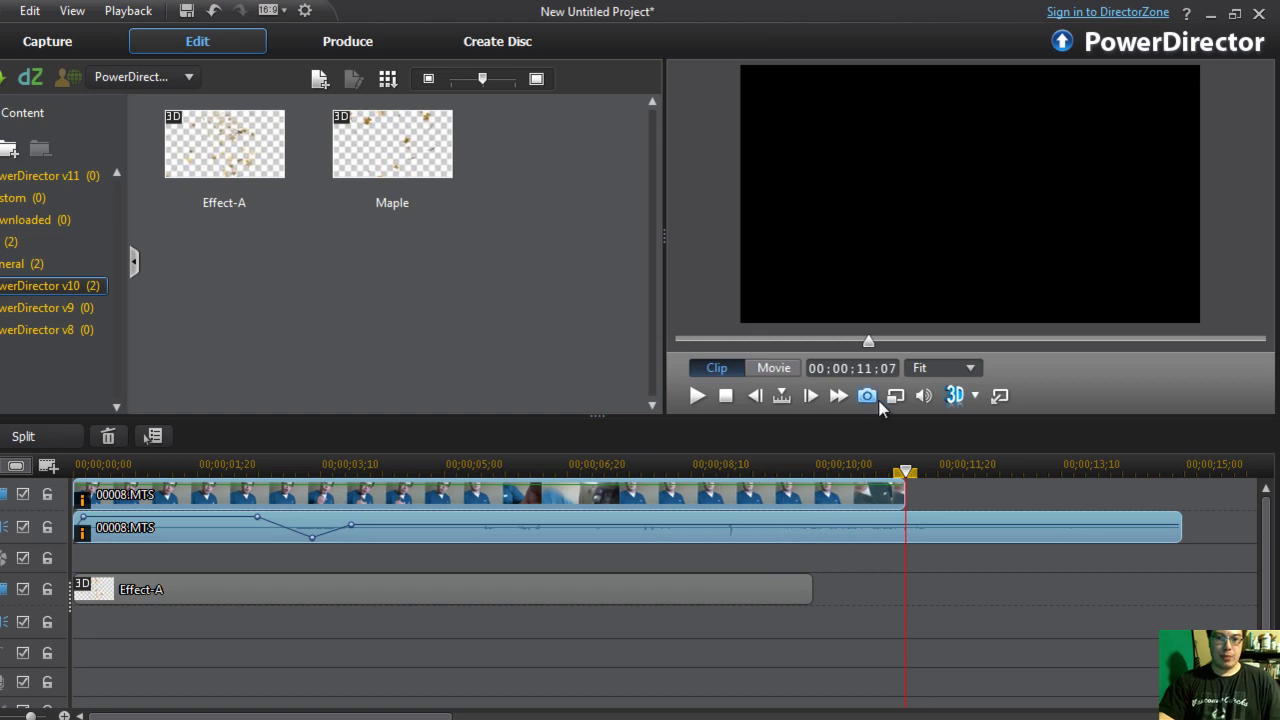
pyautogui.moveTo(903, 490); pyautogui.dragTo(905, 484)
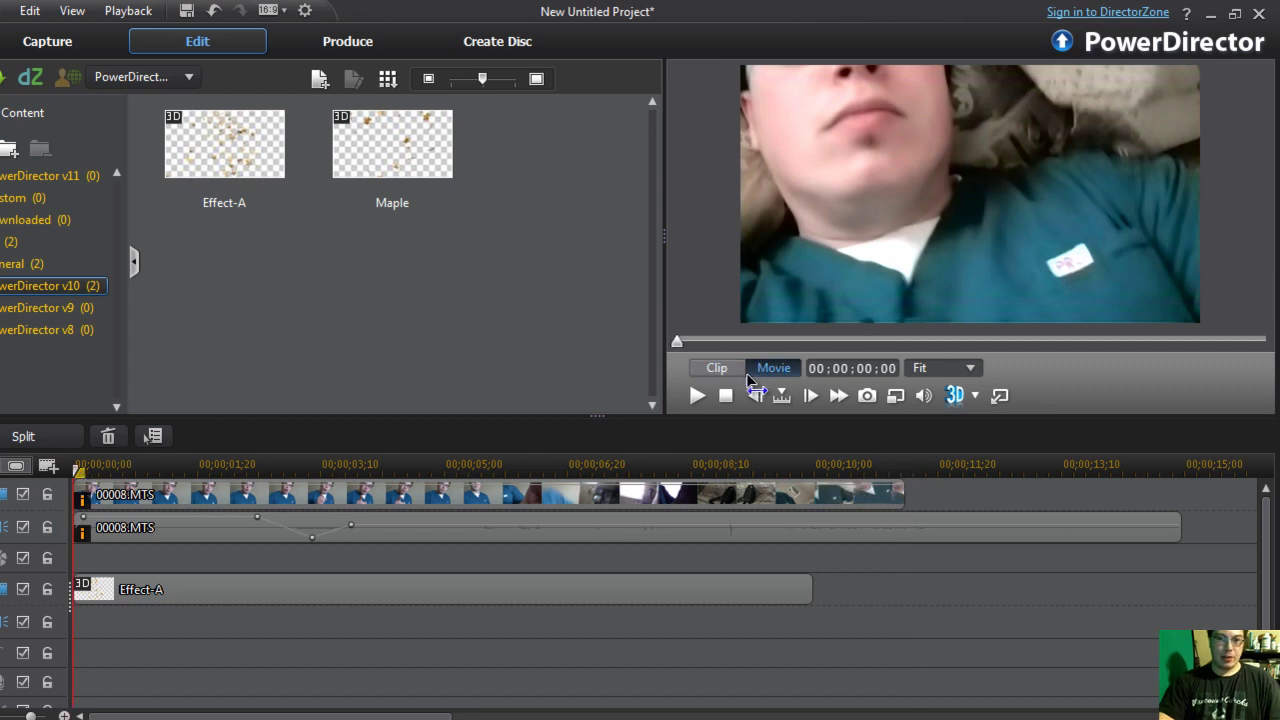
pyautogui.moveTo(748, 380); pyautogui.dragTo(703, 400)
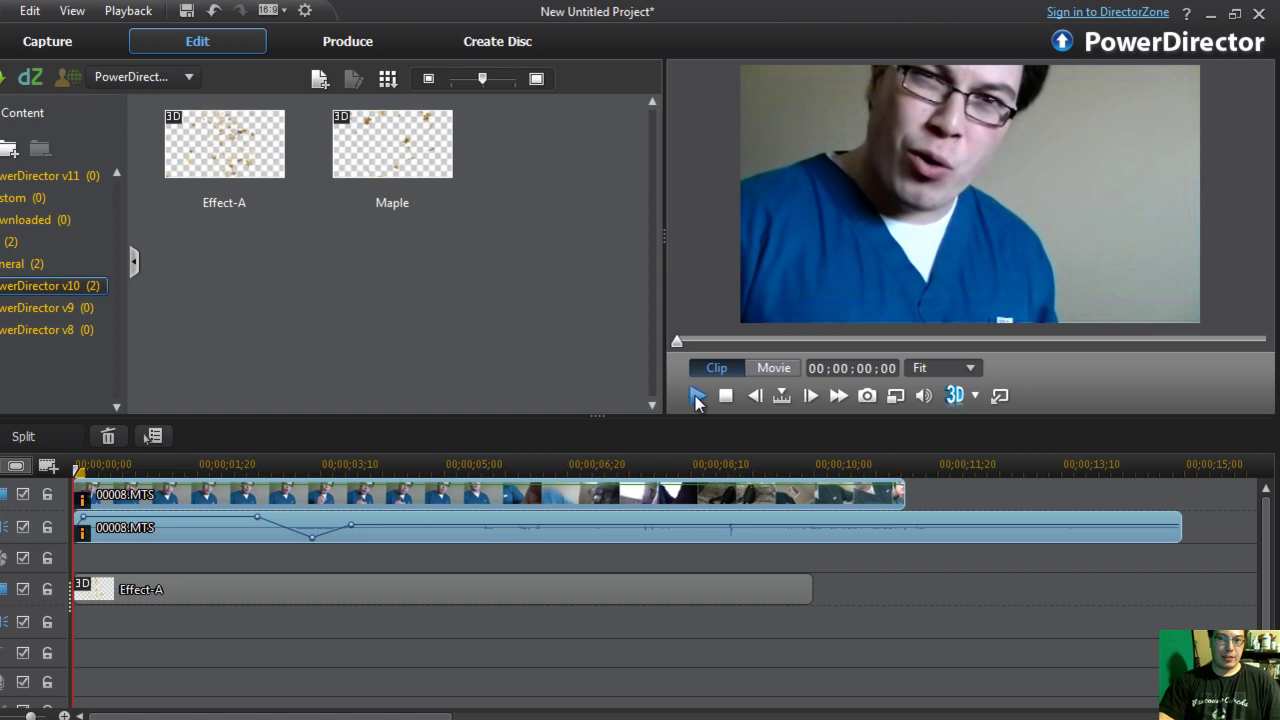
pyautogui.press('space')
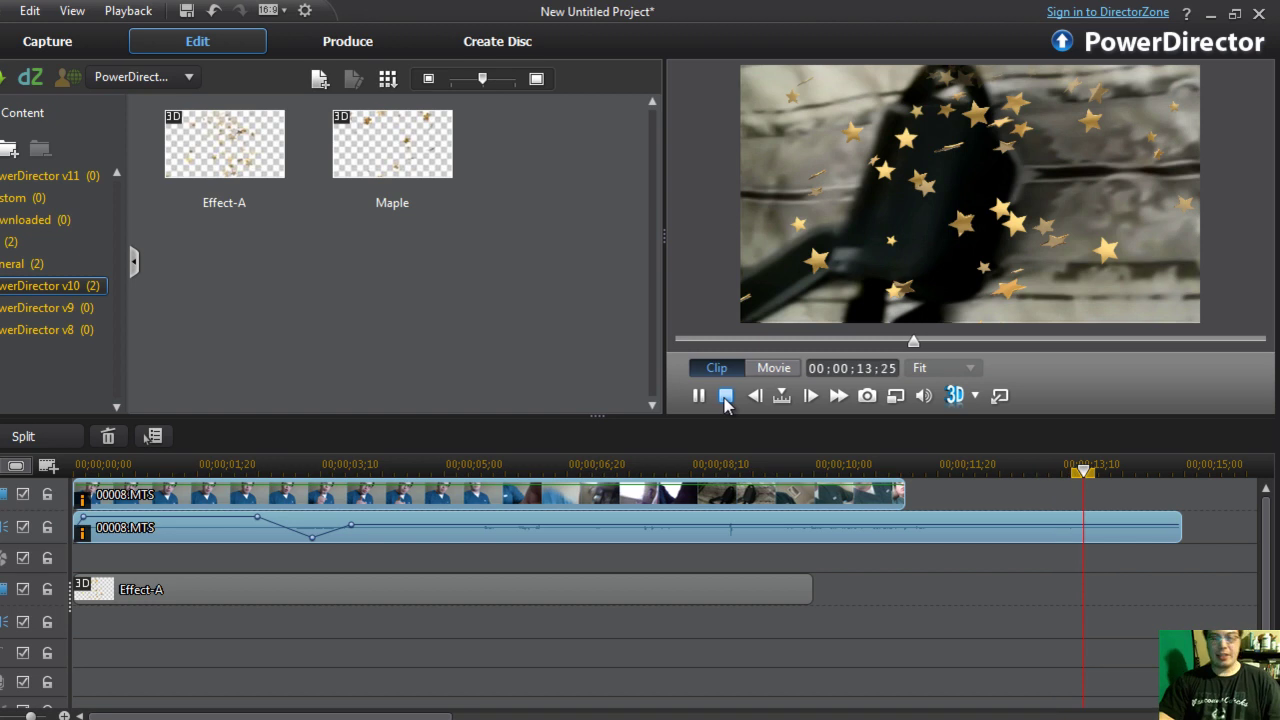
pyautogui.click(725, 397)
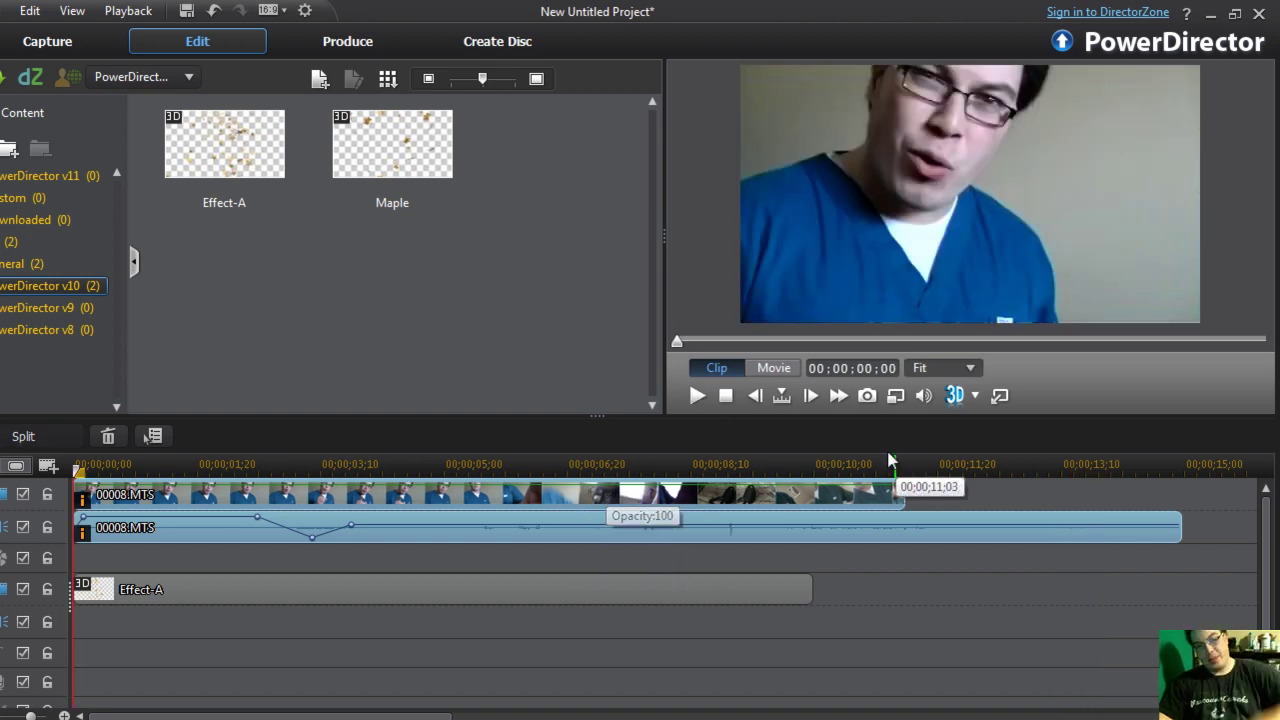
# - Delete the Effect-A particle clip from video track 2
pyautogui.click(180, 593)
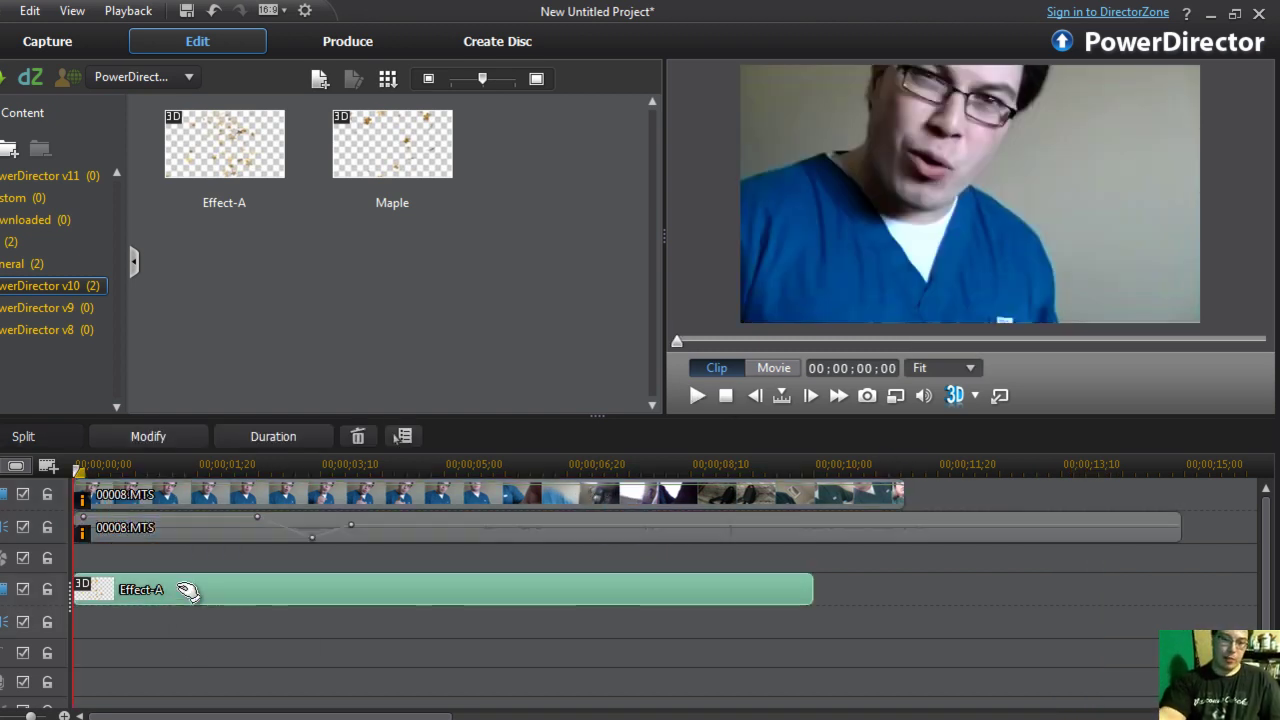
pyautogui.press('Delete')
pyautogui.click(183, 588)
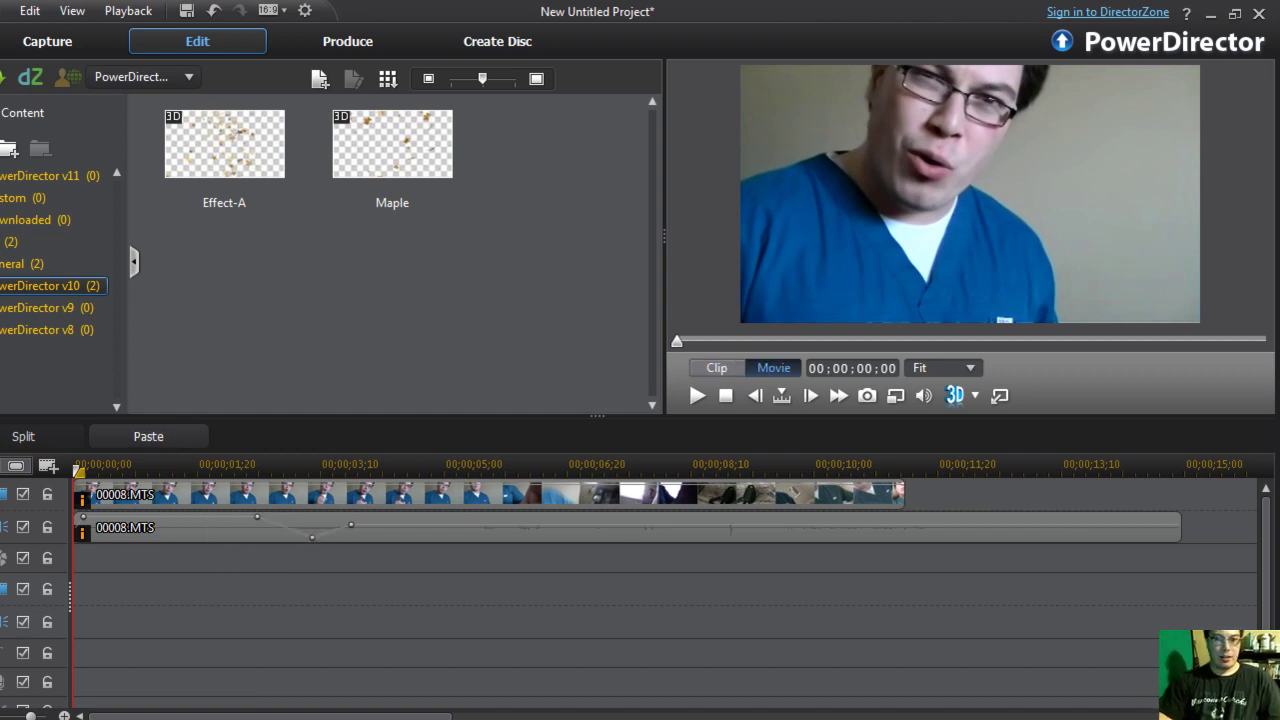
# - Open the video effects library and preview the Zoom In, Zoom Out and Water Flow effects in the Visual category
pyautogui.press('F4')
pyautogui.moveTo(655, 168); pyautogui.dragTo(650, 392)
pyautogui.click(265, 322)
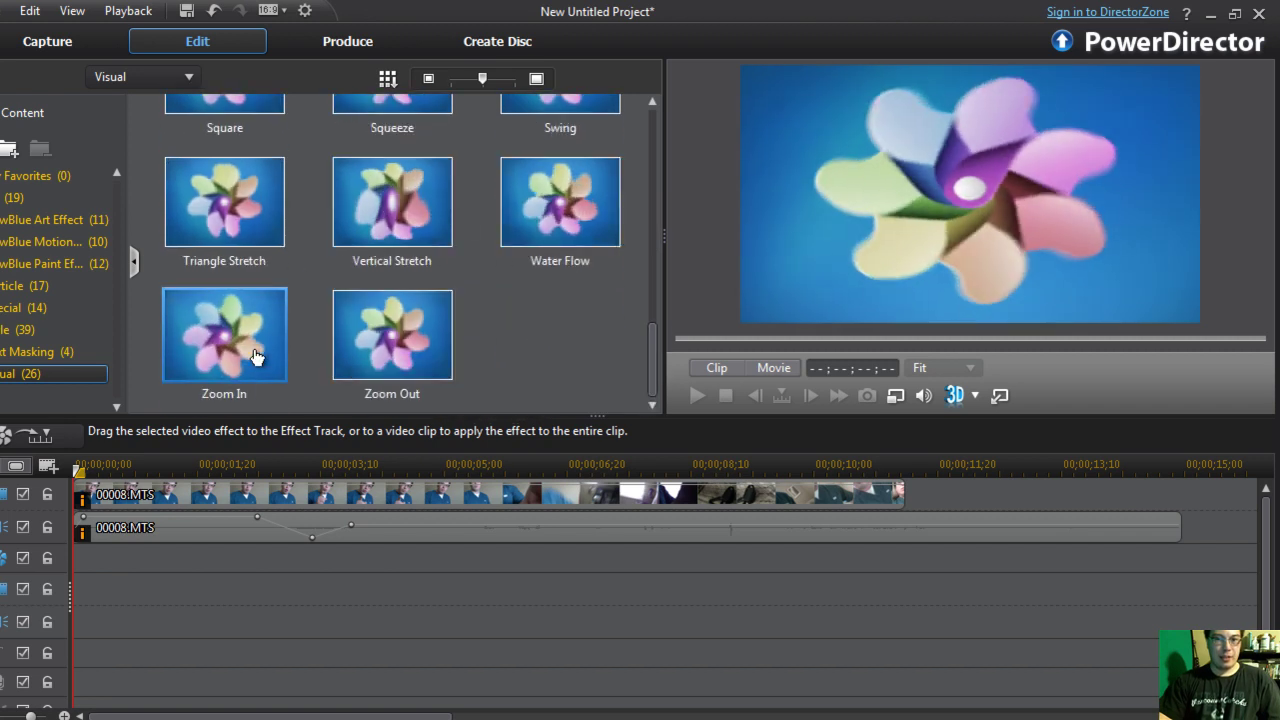
pyautogui.click(385, 333)
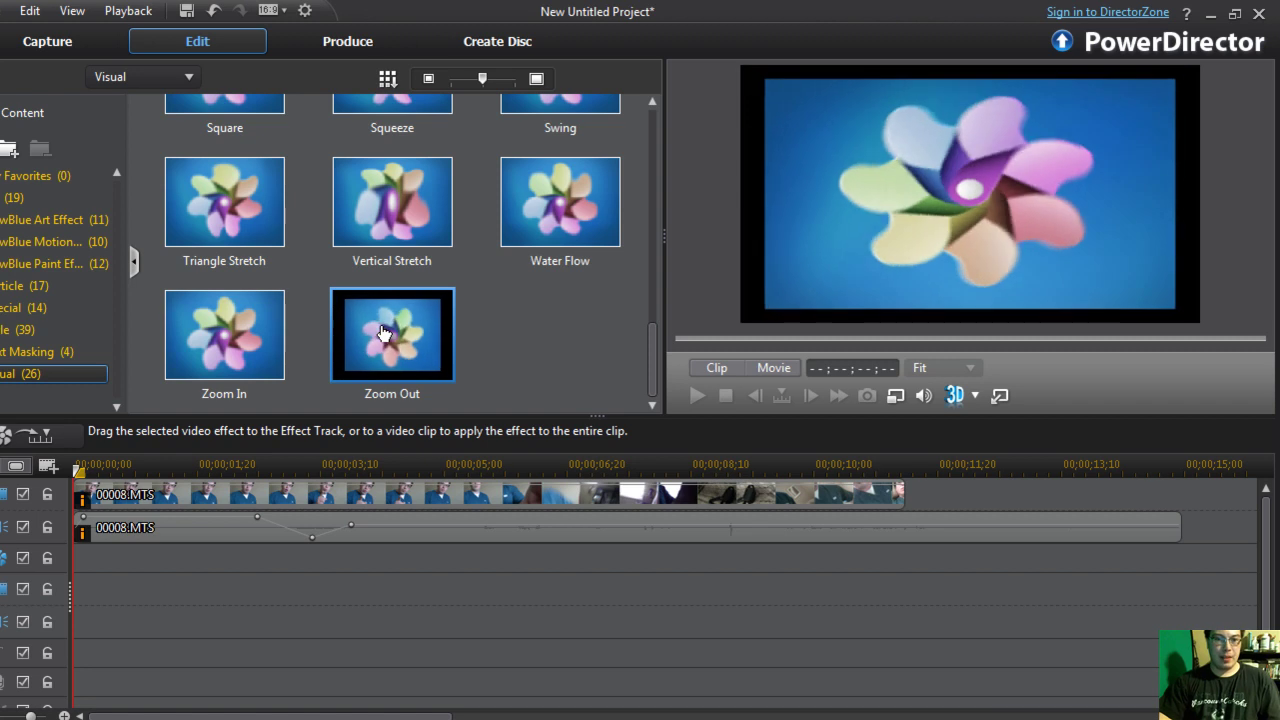
pyautogui.click(565, 205)
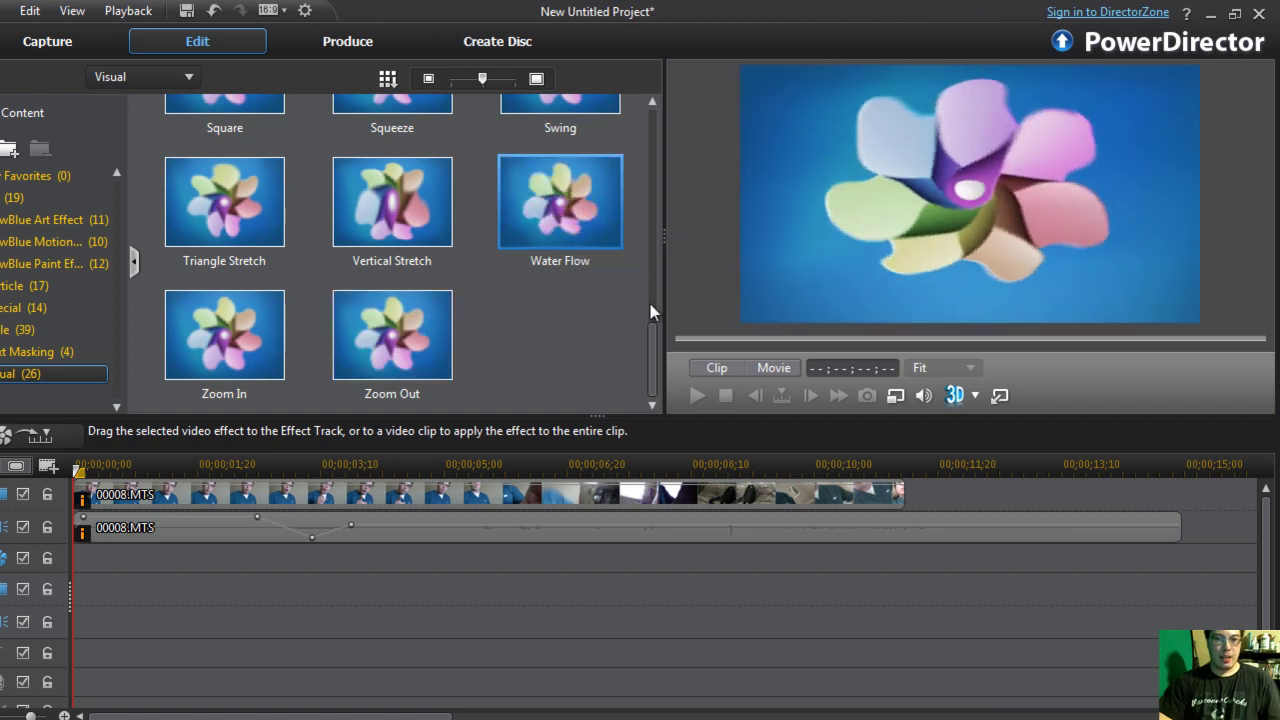
pyautogui.moveTo(660, 358); pyautogui.dragTo(612, 127)
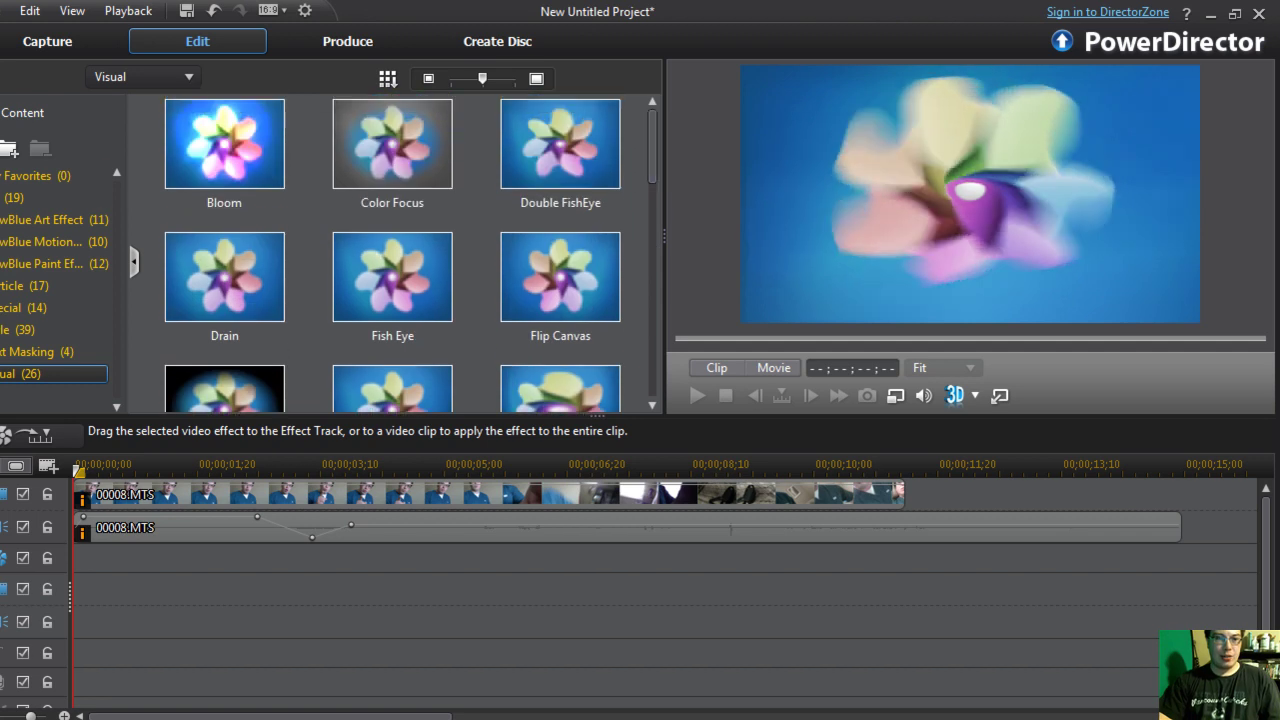
# - Open the transition library and preview the Blizzard transition
pyautogui.click(40, 175)
pyautogui.press('F3')
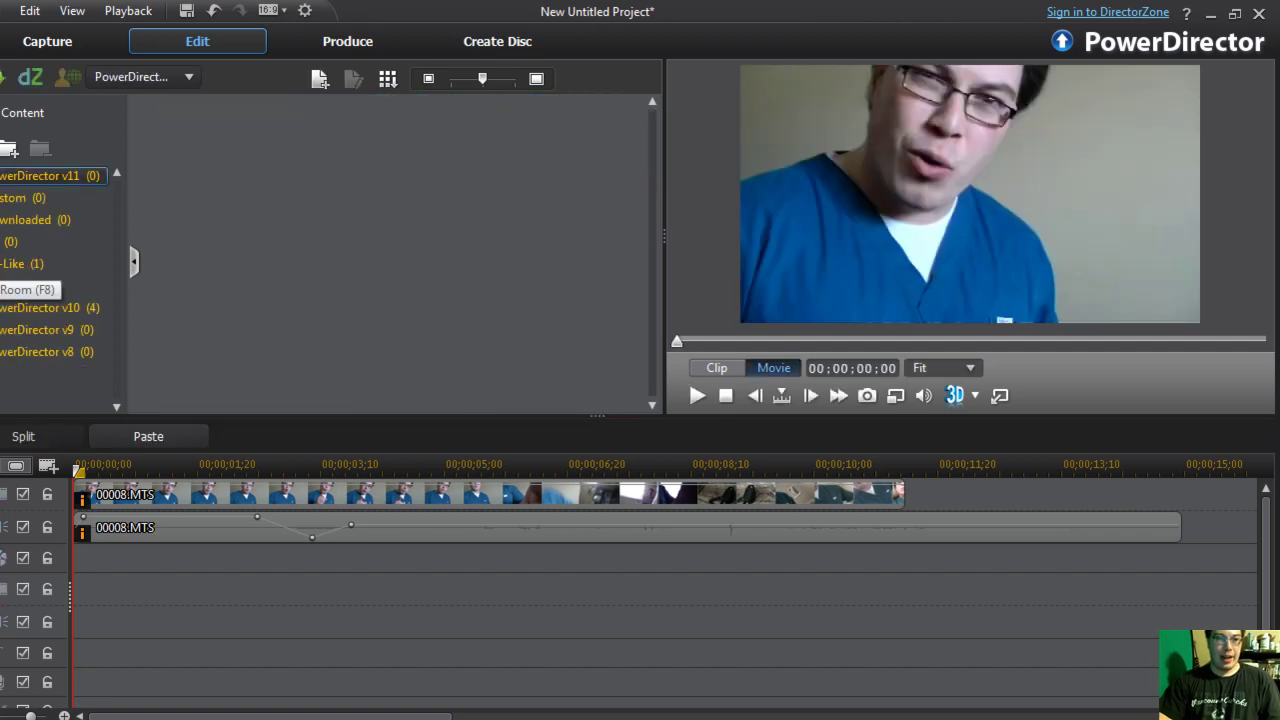
pyautogui.press('F8')
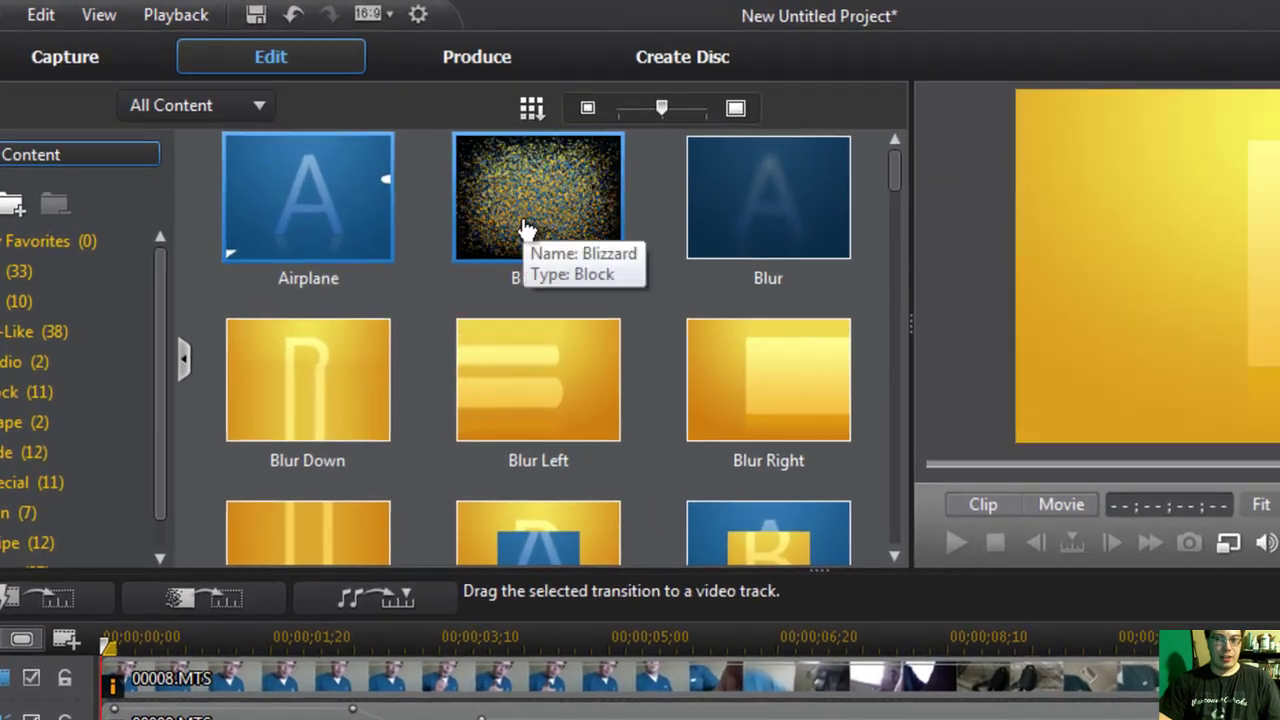
pyautogui.click(527, 228)
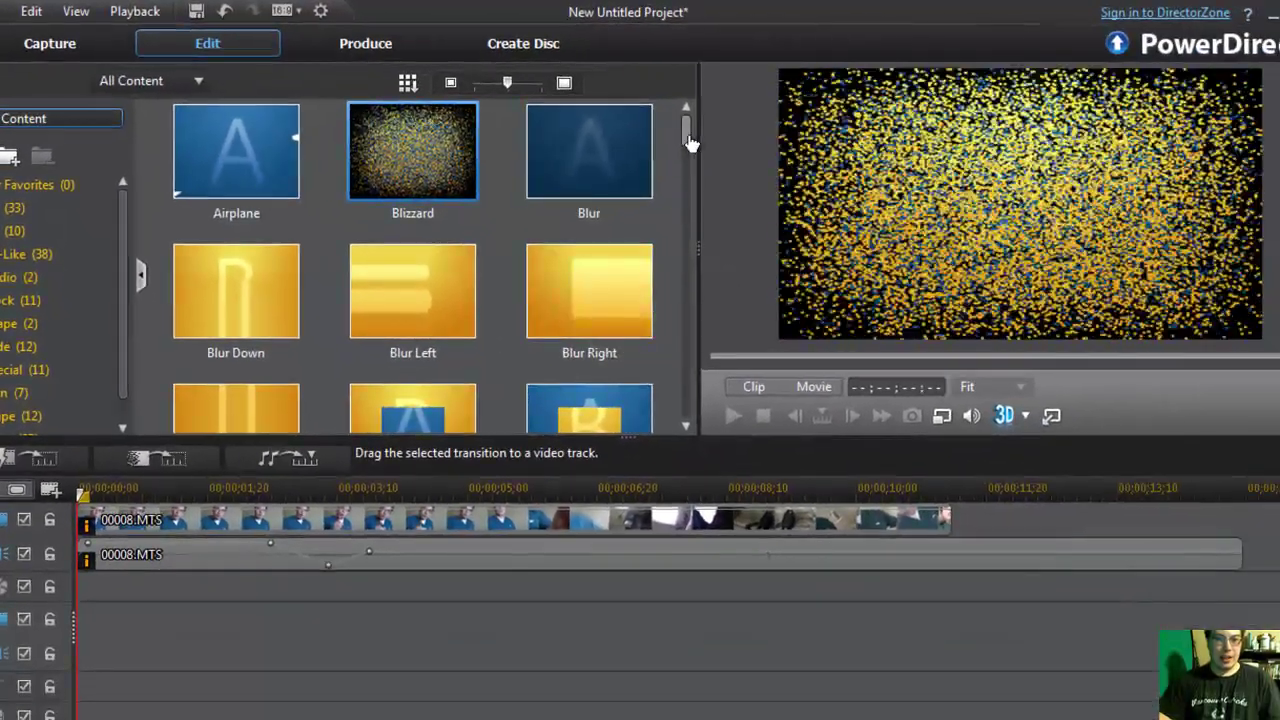
# - Apply the 3D Digital Transition Bre... transition to the start of the 00008.MTS clip and preview it
pyautogui.moveTo(736, 147); pyautogui.dragTo(735, 190)
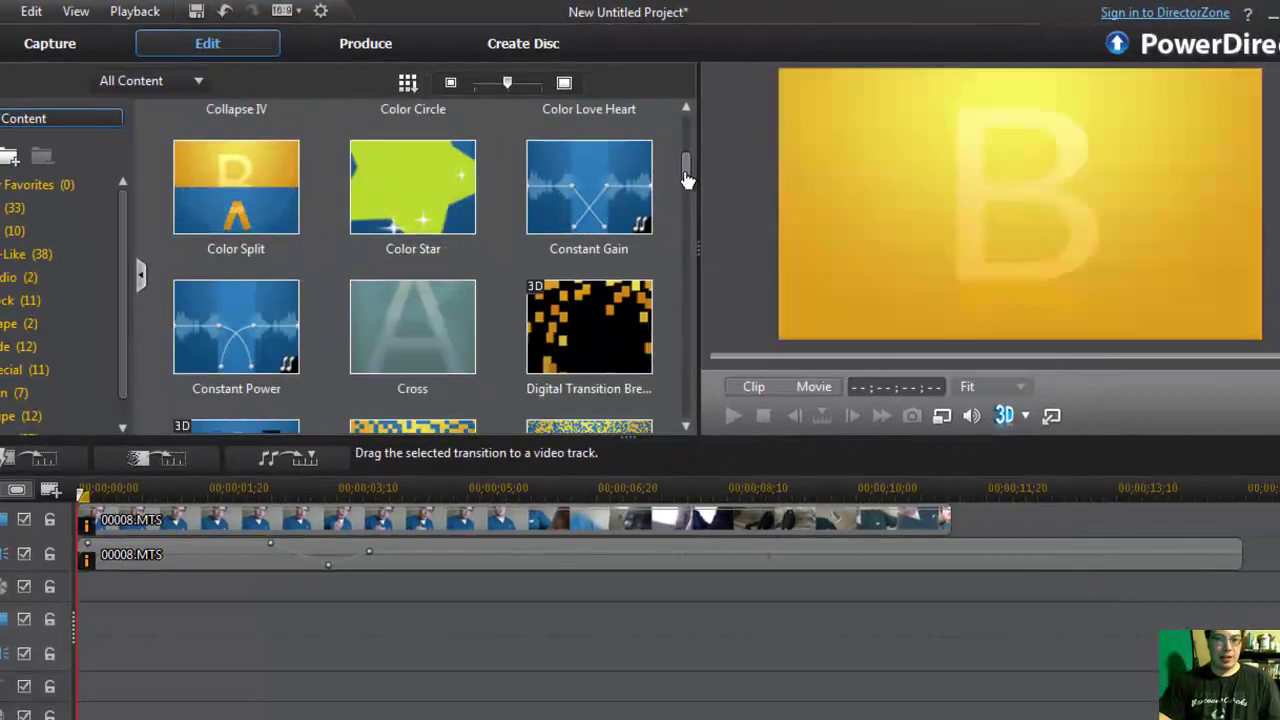
pyautogui.moveTo(576, 318); pyautogui.dragTo(97, 526)
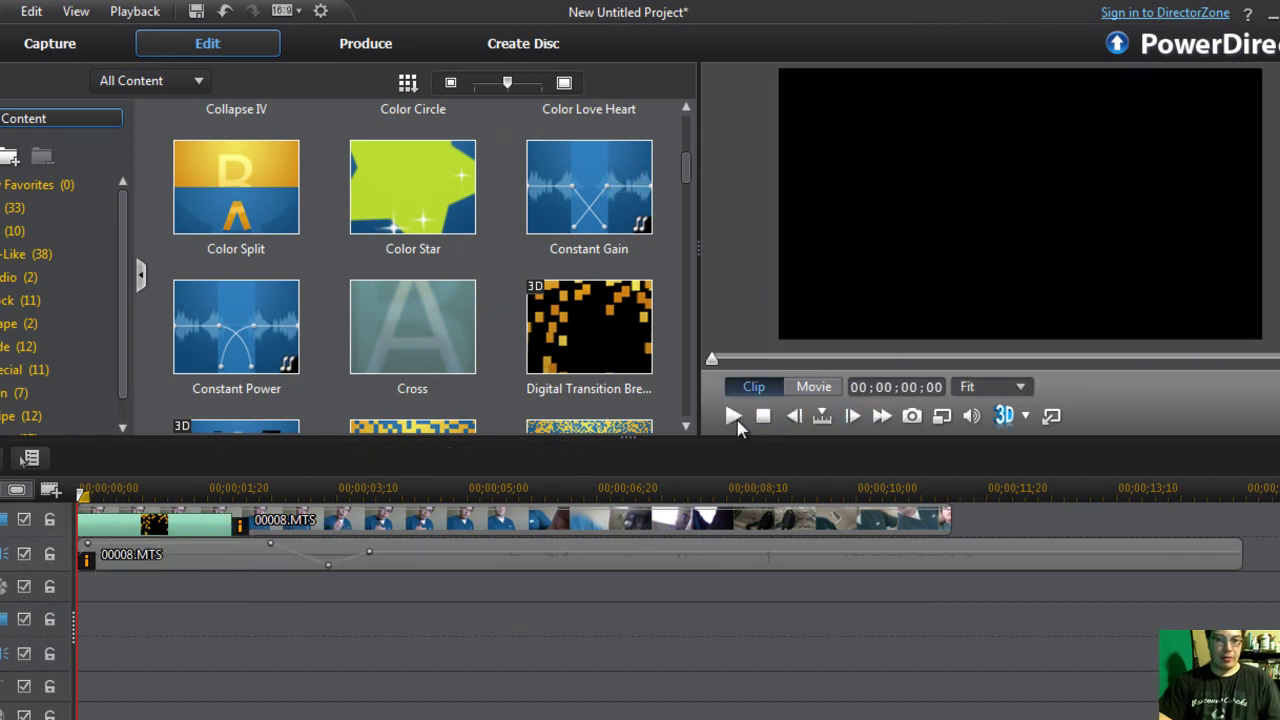
pyautogui.click(735, 418)
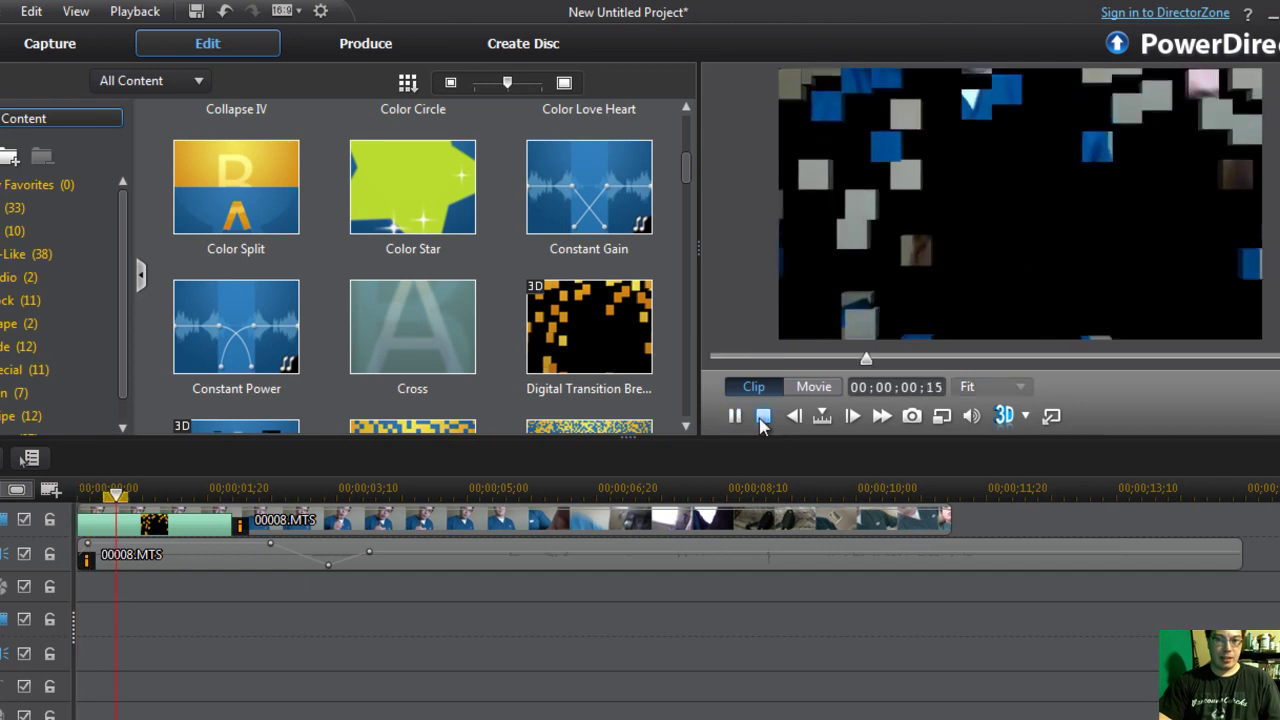
pyautogui.click(763, 417)
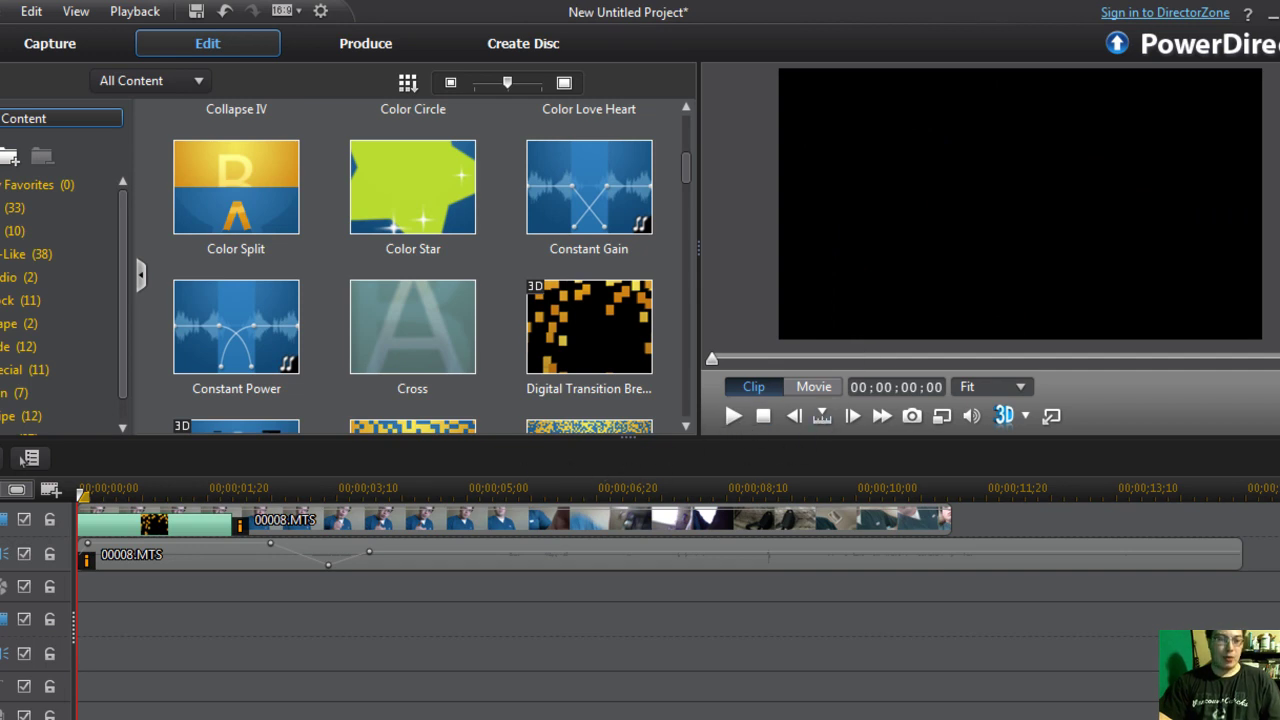
# - Replace the transition at the start of the 00008.MTS video clip with the Glare transition
pyautogui.moveTo(720, 715)
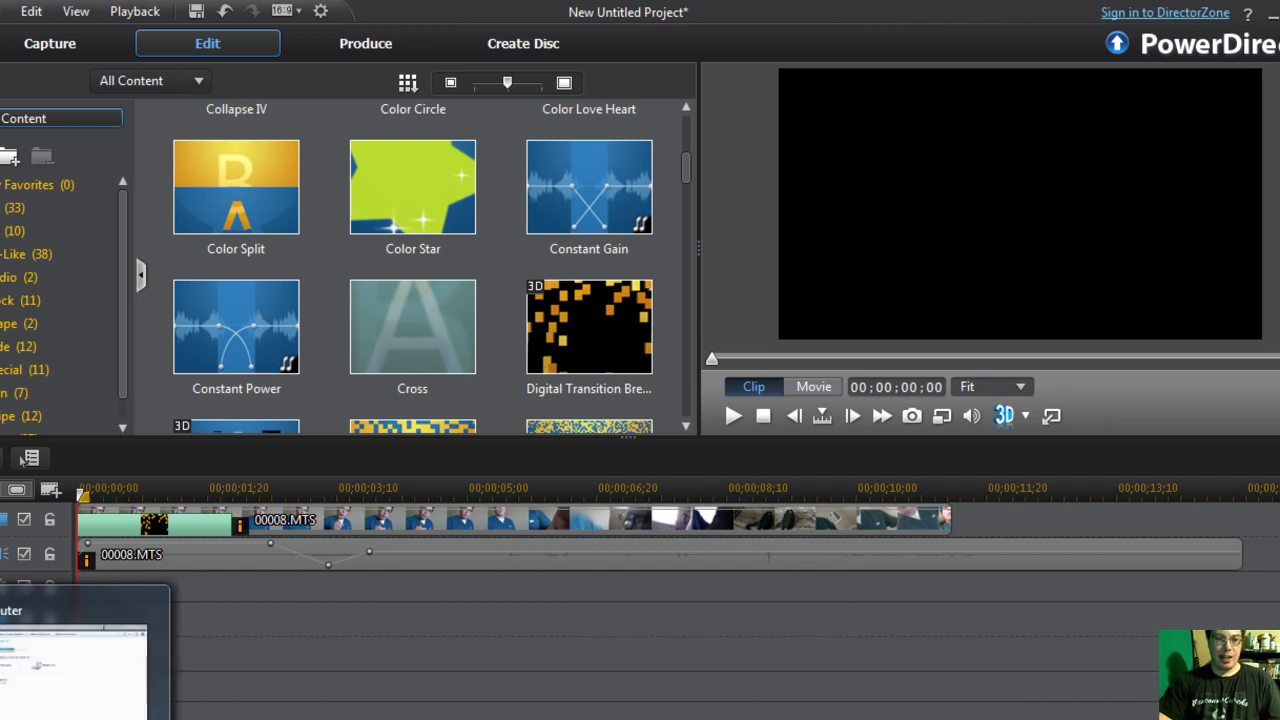
pyautogui.moveTo(686, 181); pyautogui.dragTo(687, 227)
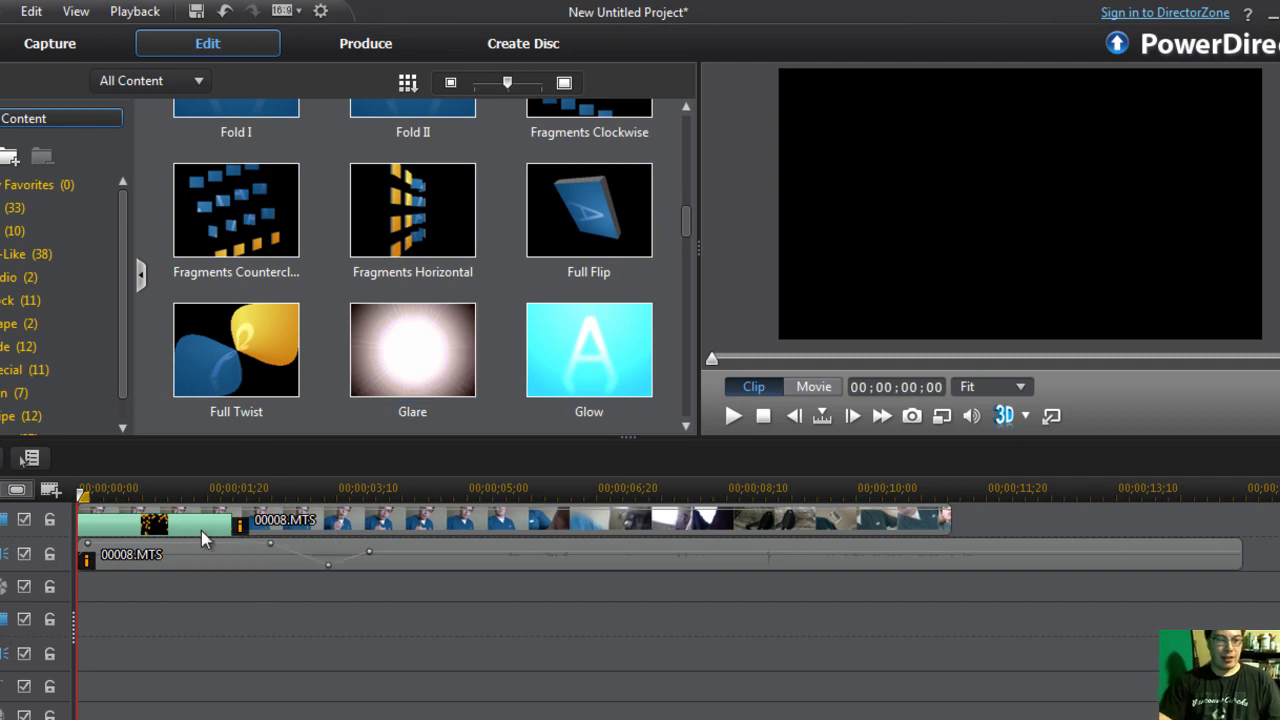
pyautogui.press('Delete')
pyautogui.click(390, 511)
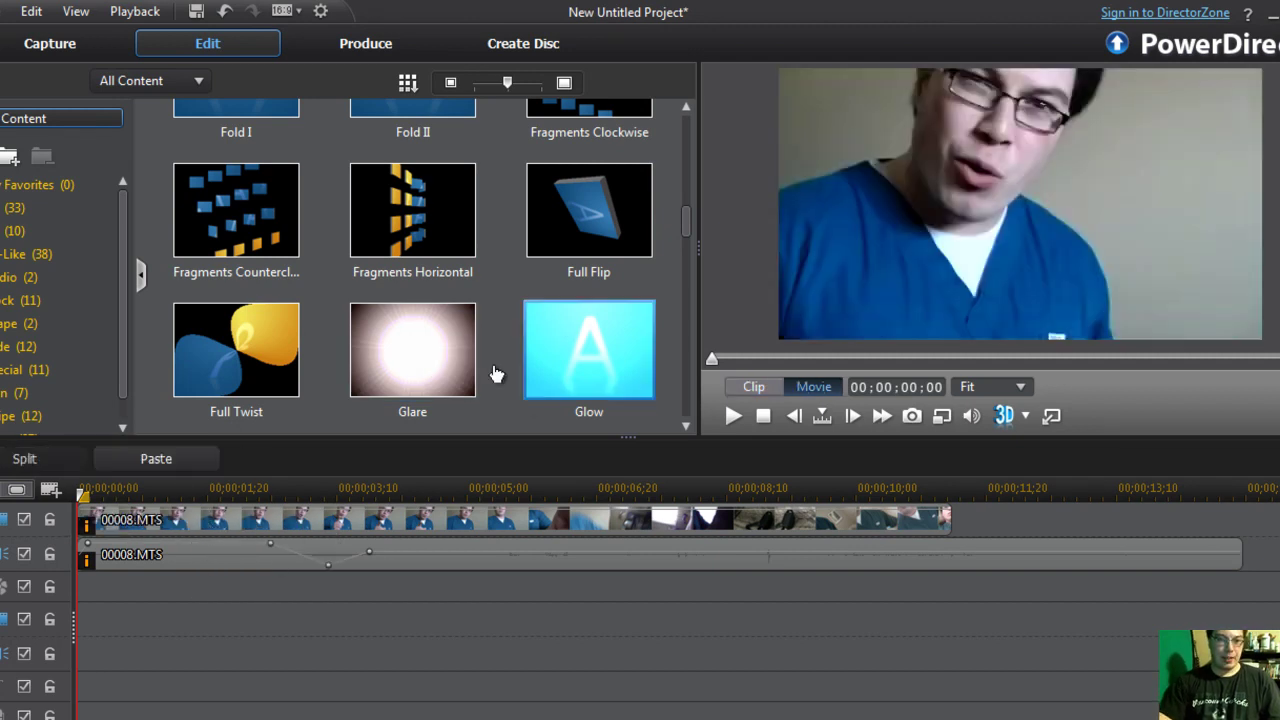
pyautogui.moveTo(423, 366); pyautogui.dragTo(109, 529)
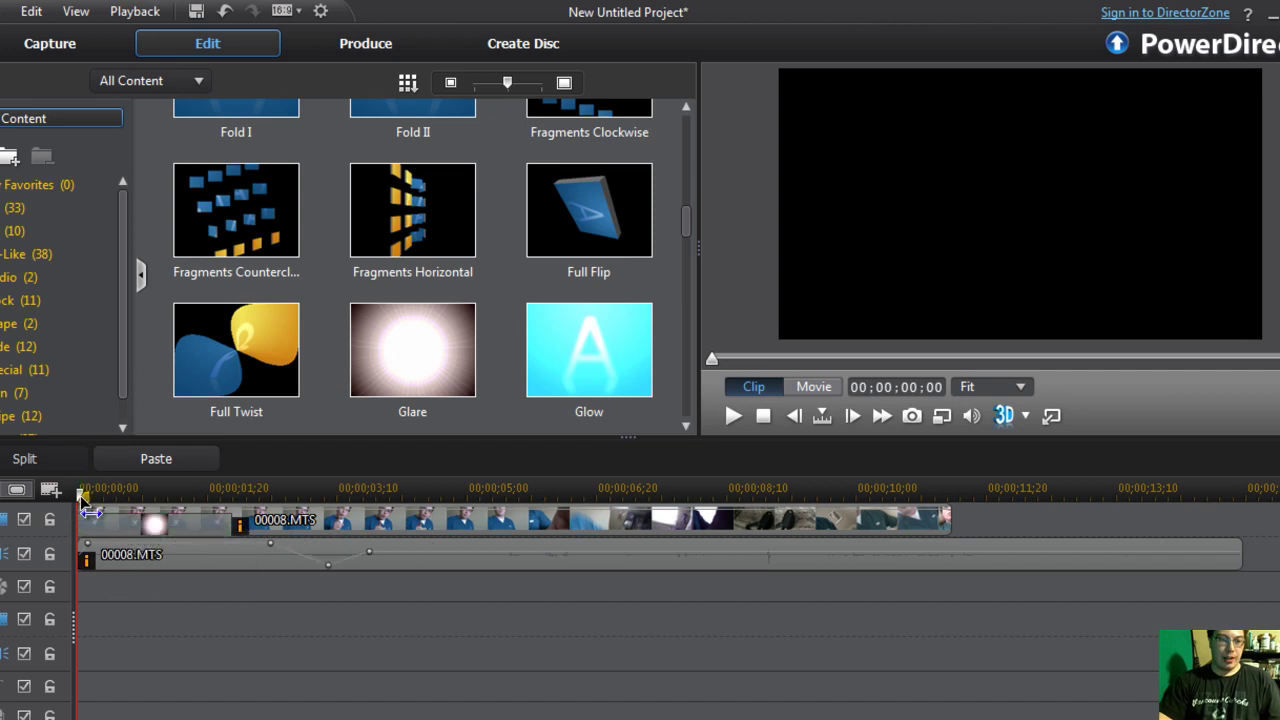
pyautogui.moveTo(86, 497); pyautogui.dragTo(125, 497)
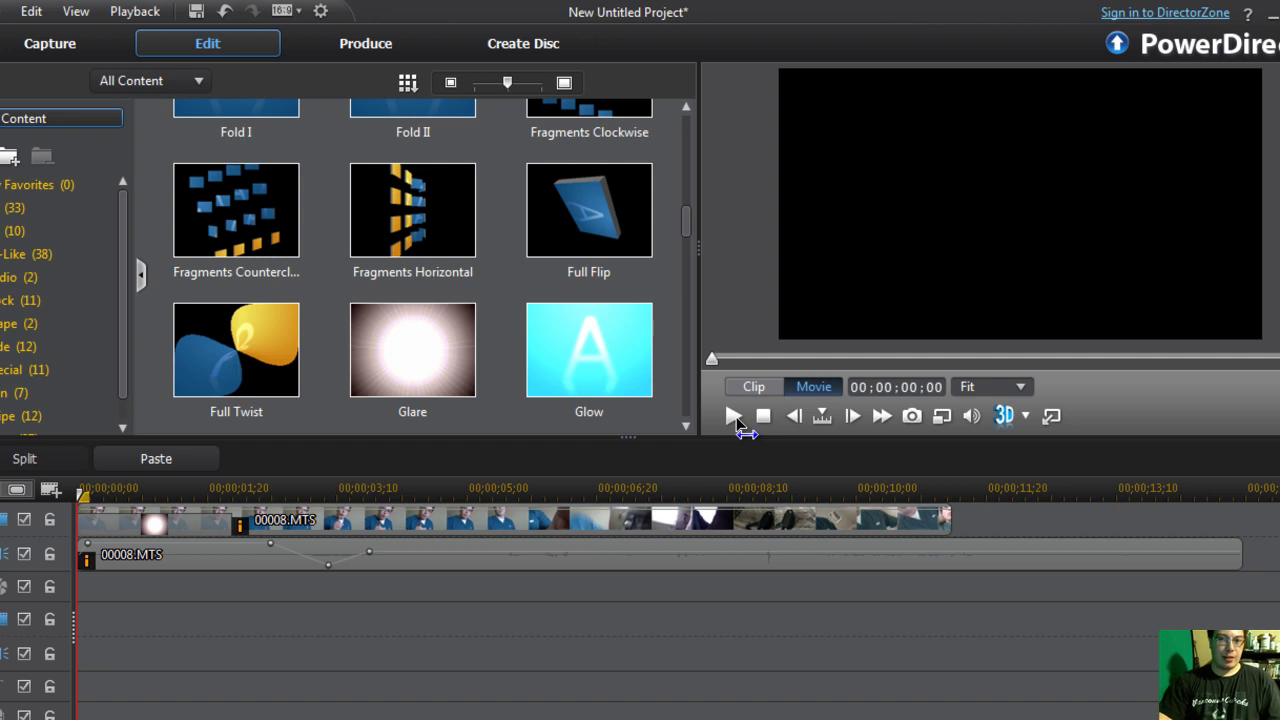
# - Select all timeline clips and set the preview quality to Low Preview Resolution
pyautogui.hotkey('ctrl', 'a')
pyautogui.rightClick(1014, 201)
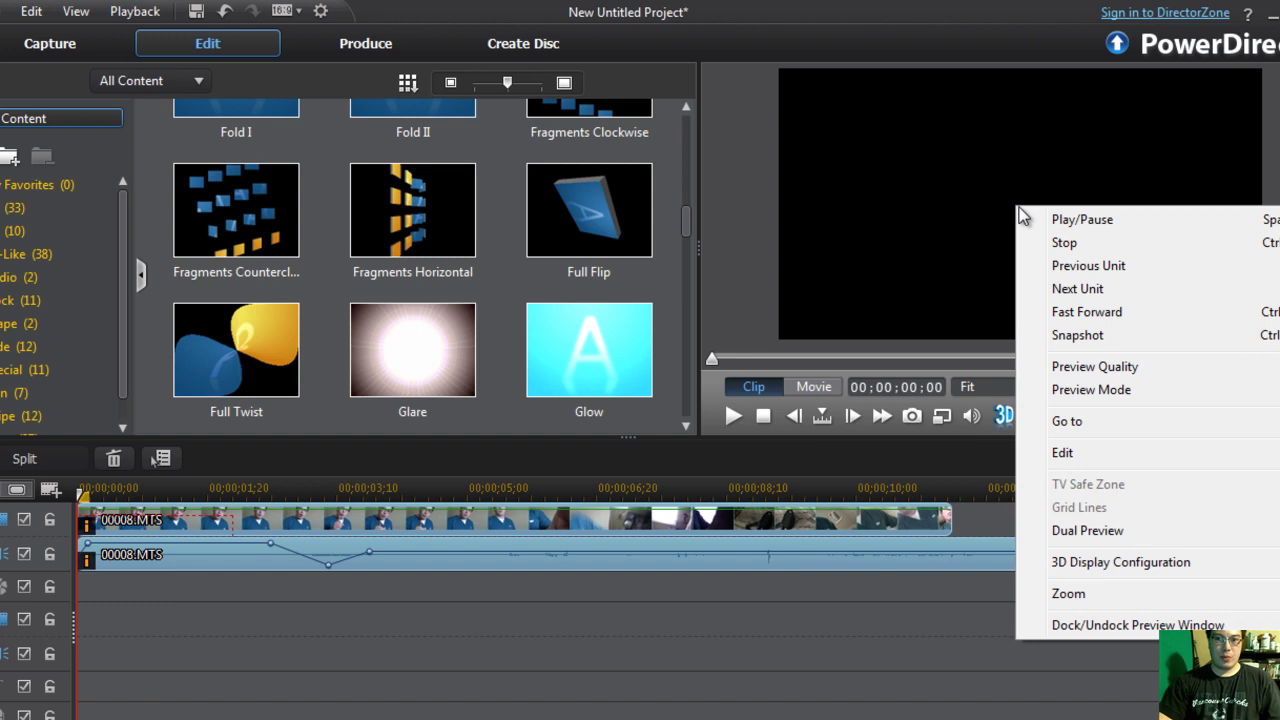
pyautogui.moveTo(1131, 532)
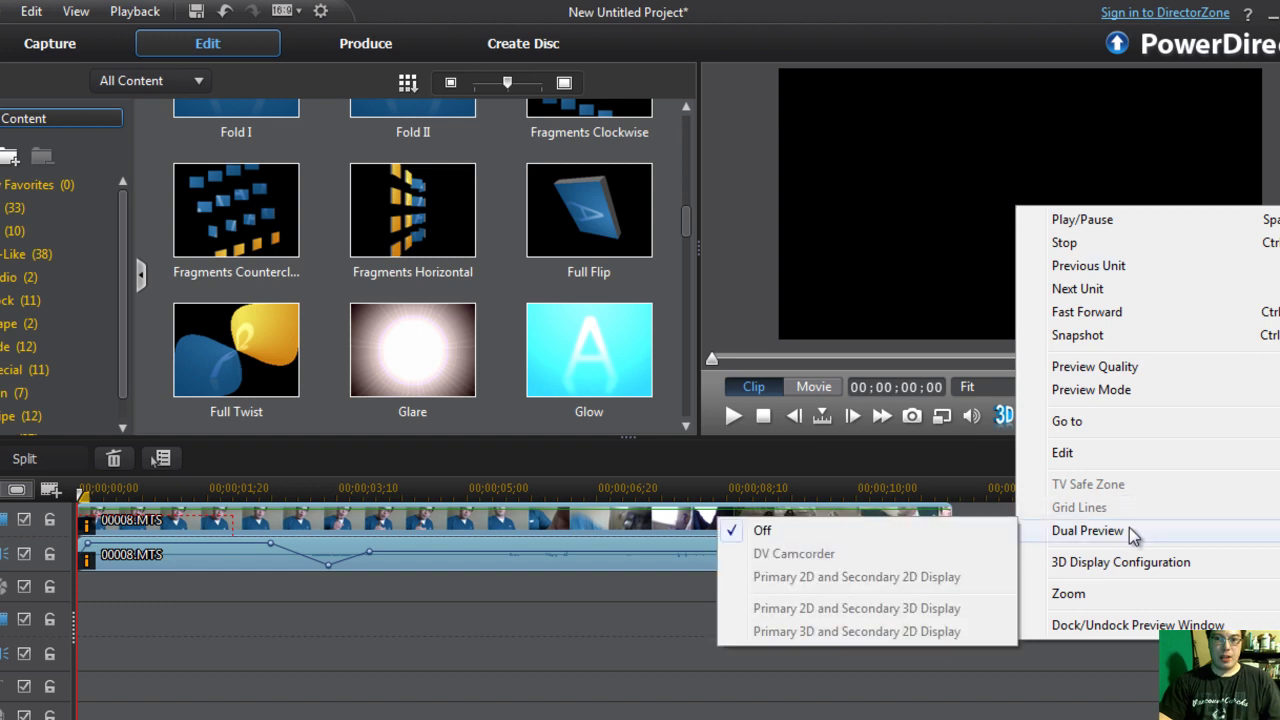
pyautogui.moveTo(1150, 380)
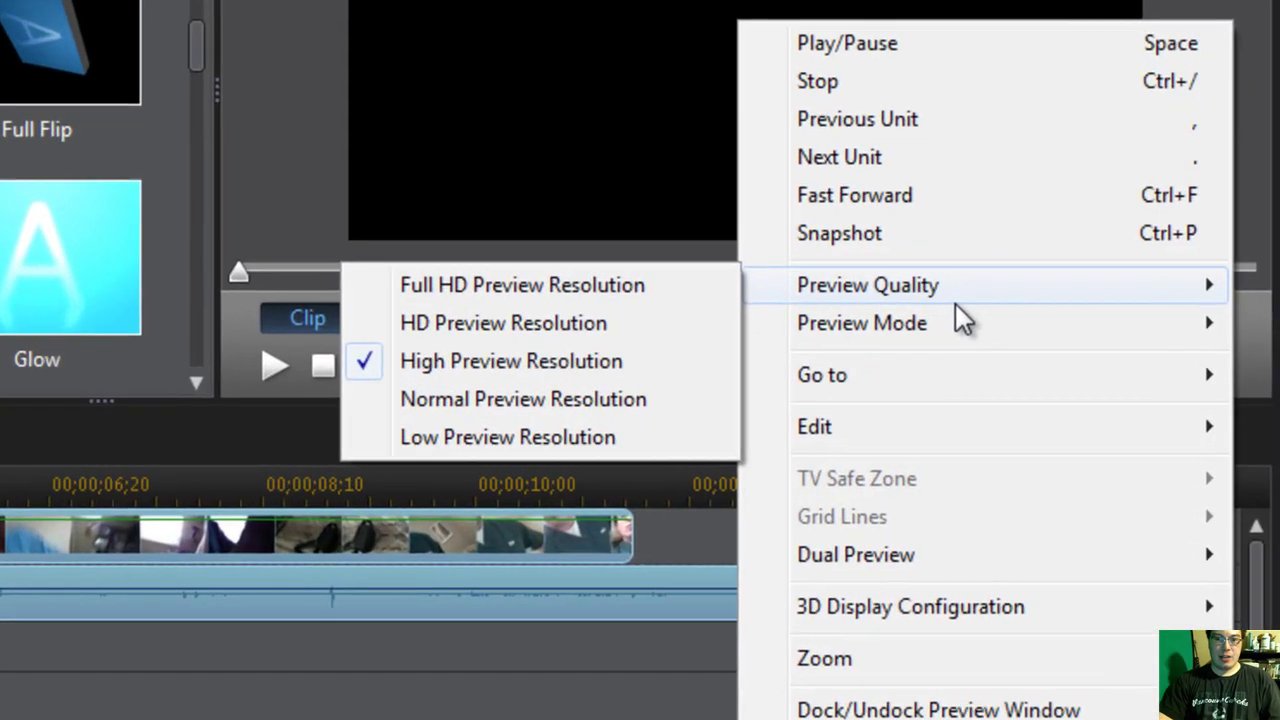
pyautogui.click(508, 447)
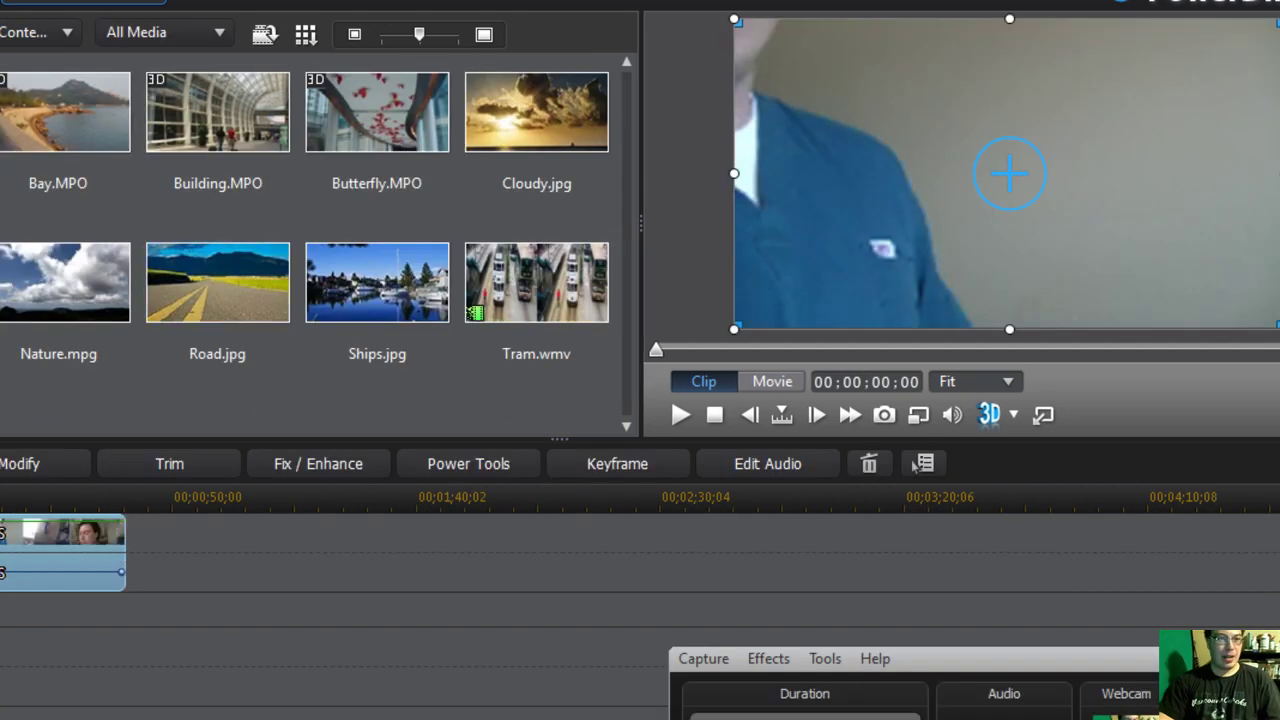
# - Go to the Produce workspace, look through the Standard 2D and 3D output formats, and dismiss the missing 3D content warning
pyautogui.hotkey('alt', 'f')
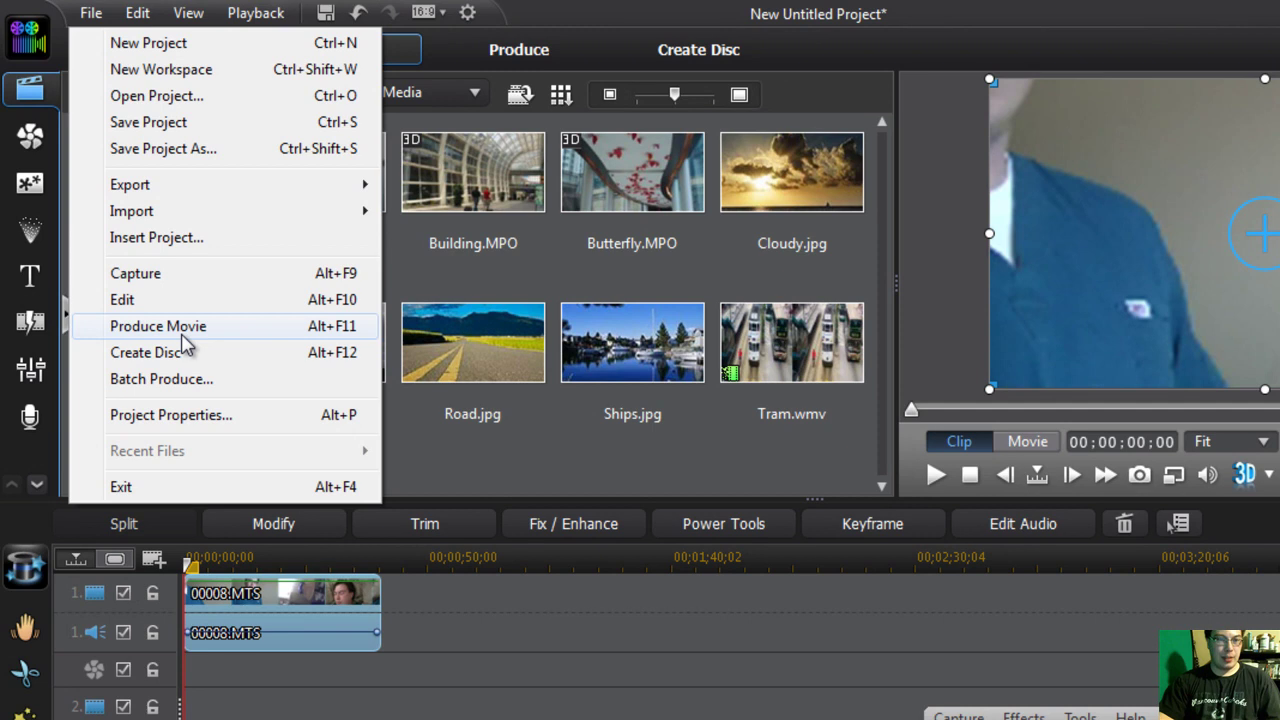
pyautogui.click(948, 16)
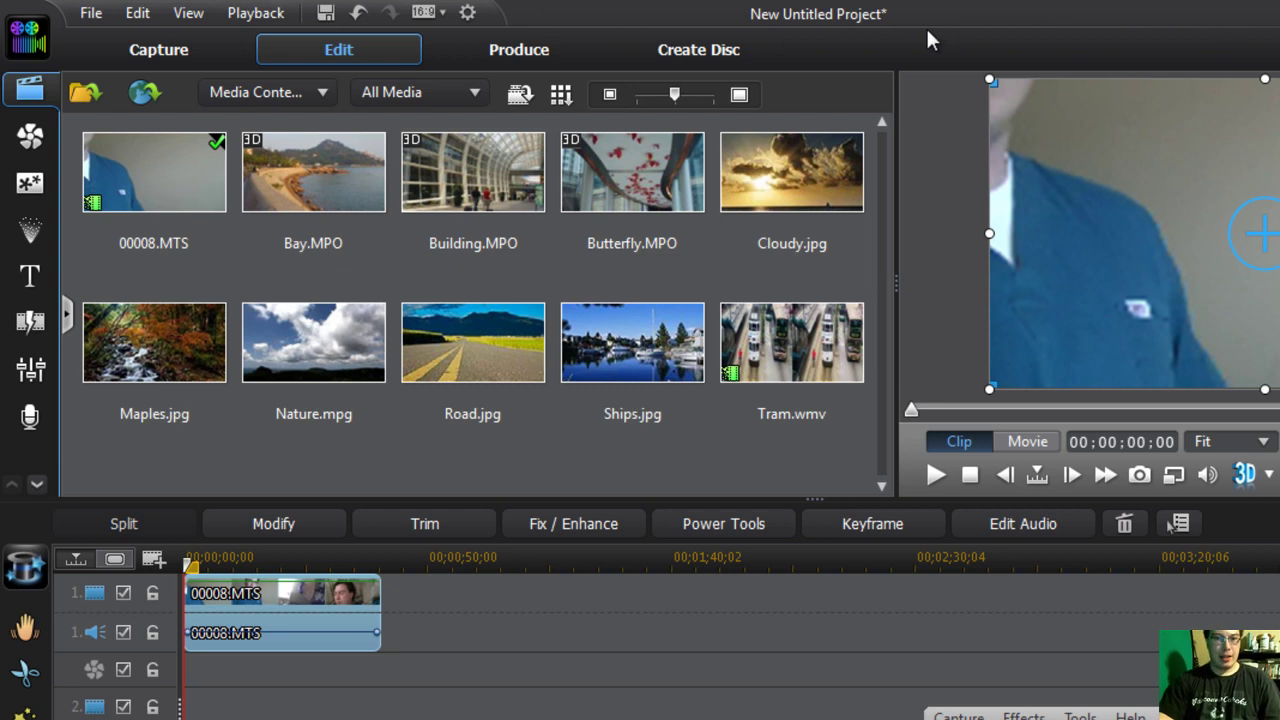
pyautogui.press('F4')
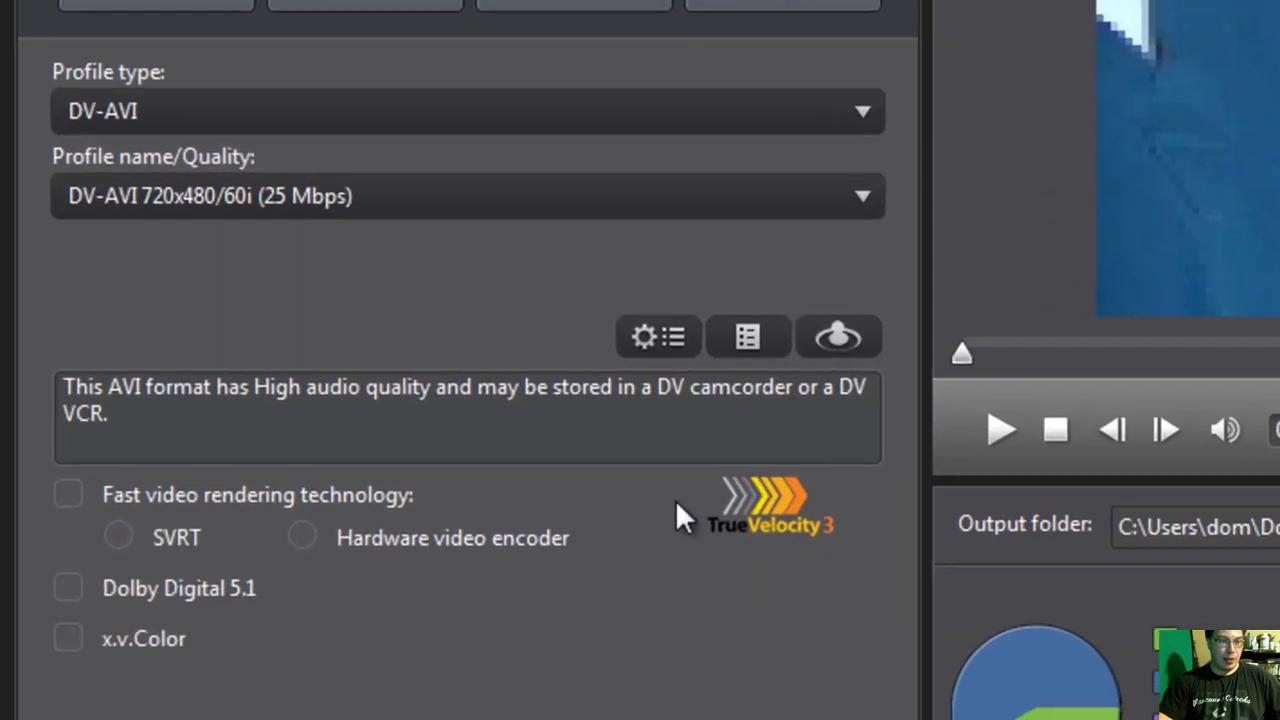
pyautogui.click(291, 6)
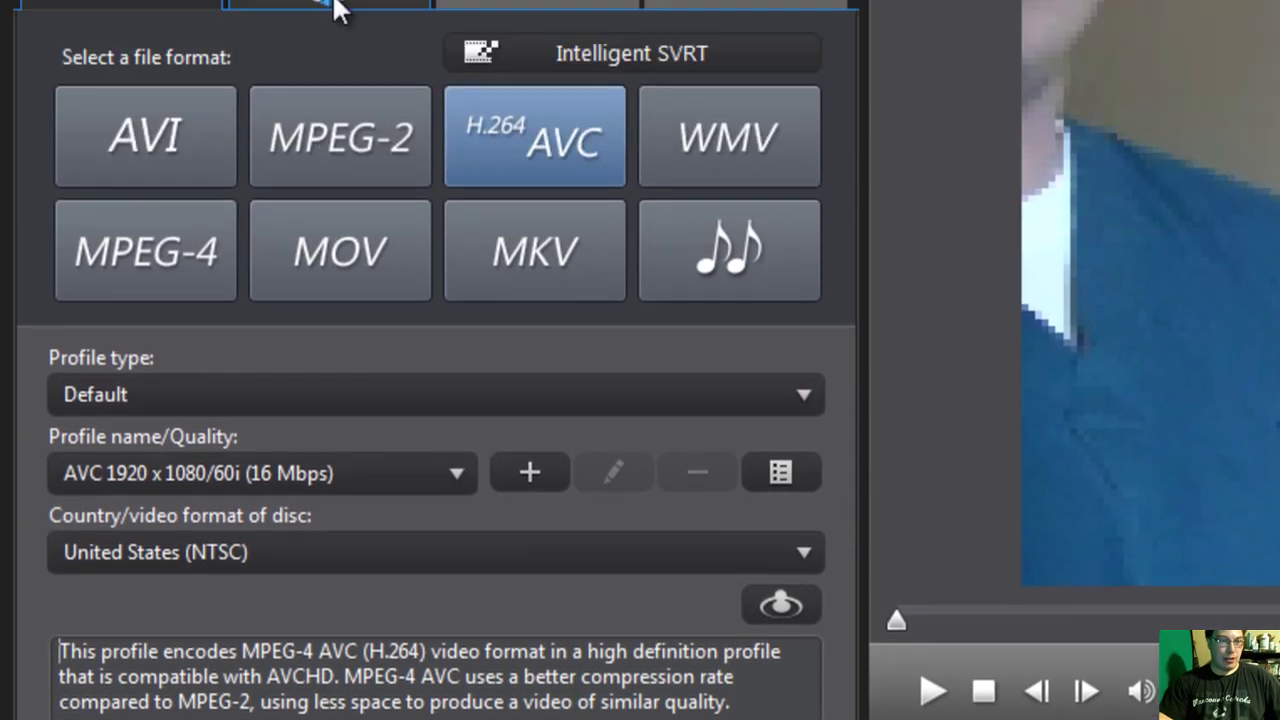
pyautogui.click(335, 8)
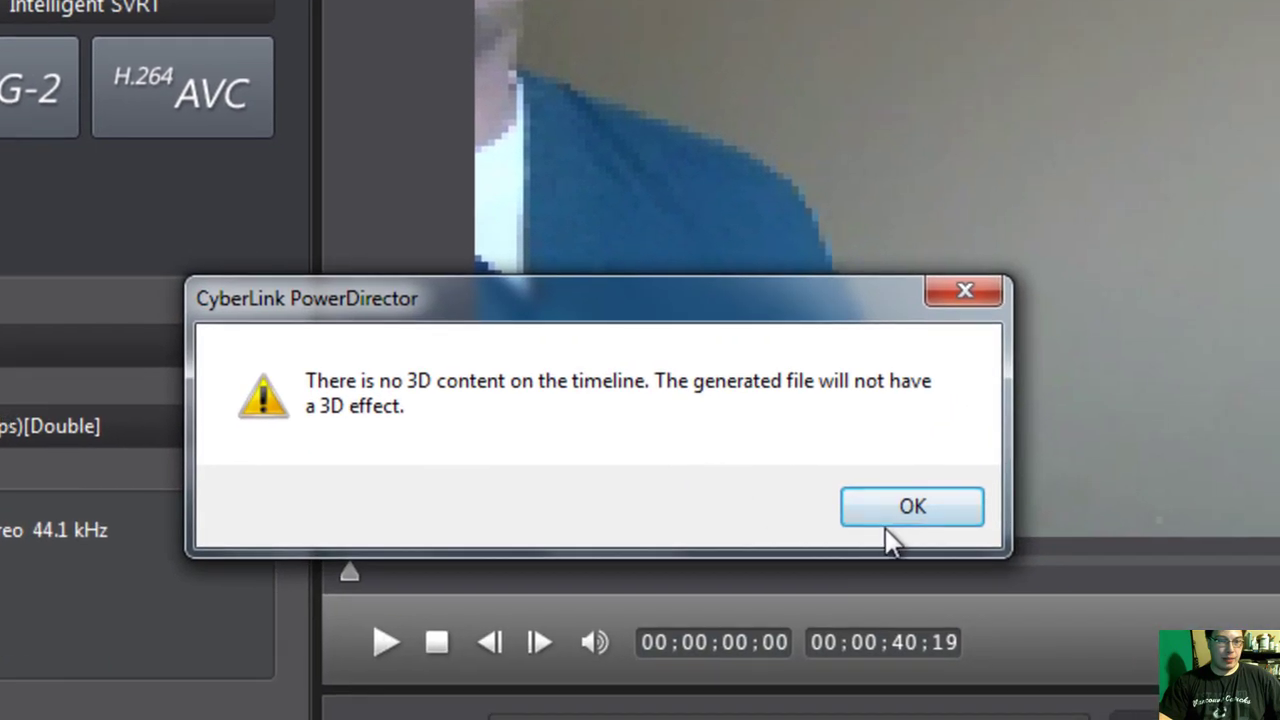
pyautogui.click(893, 522)
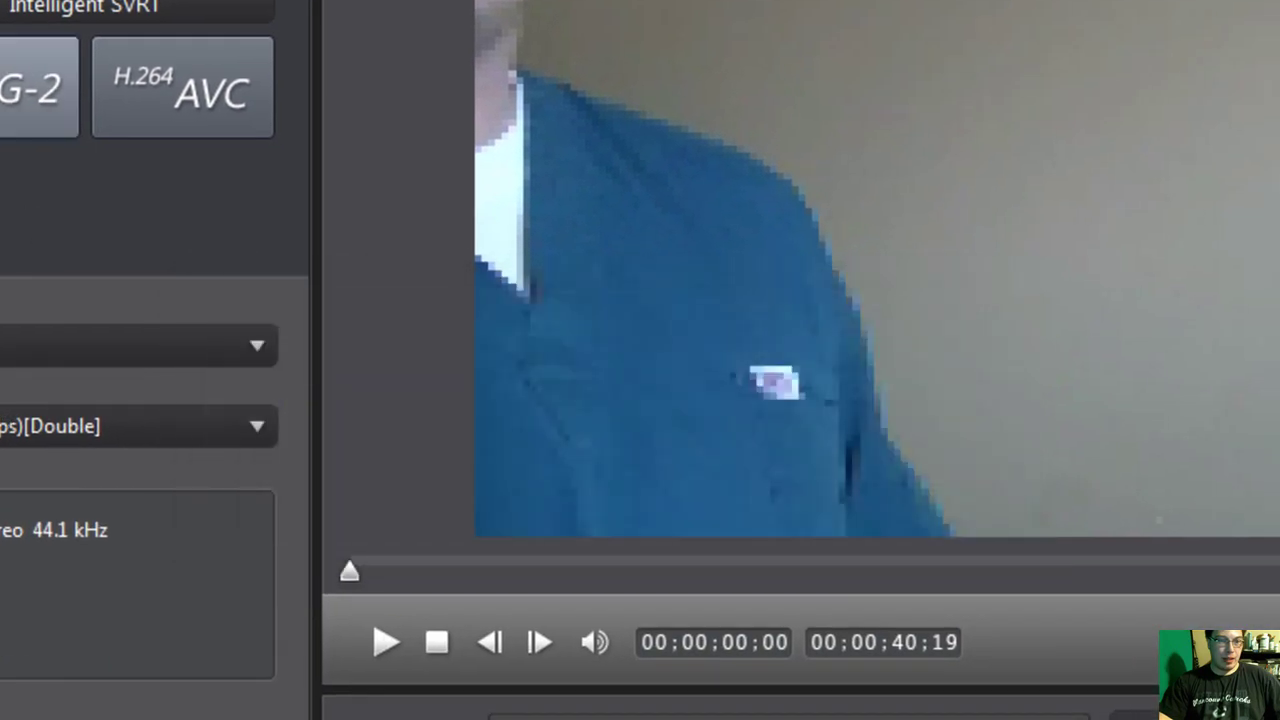
# - Look through the device output formats for DV, HDV, Sony, Apple, Microsoft and mobile phones
pyautogui.click(0, 0)
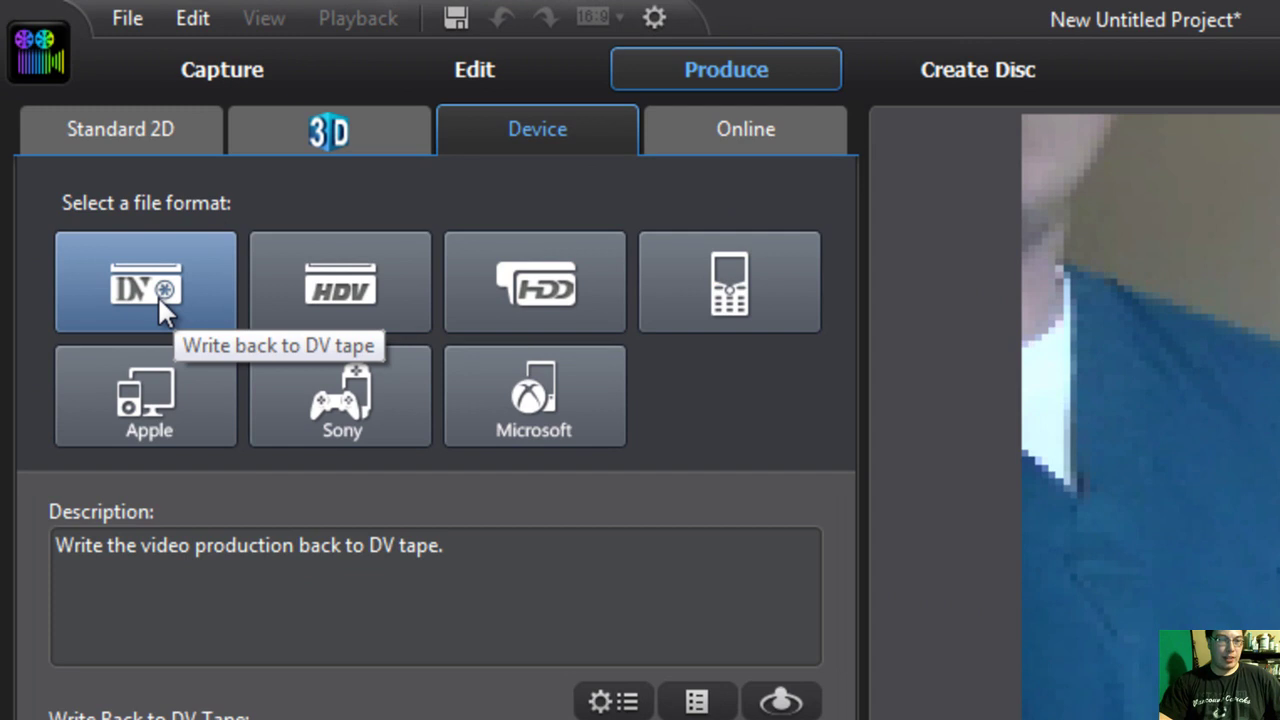
pyautogui.click(354, 292)
pyautogui.click(344, 438)
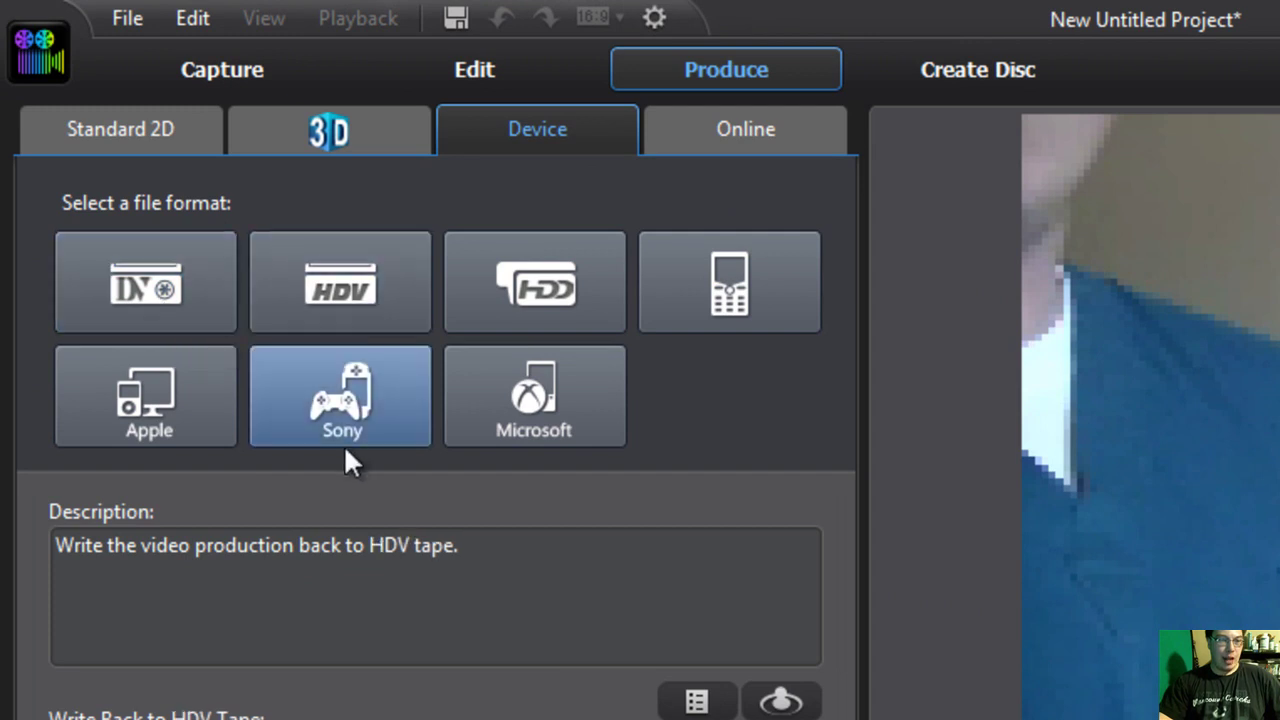
pyautogui.click(150, 393)
pyautogui.click(506, 415)
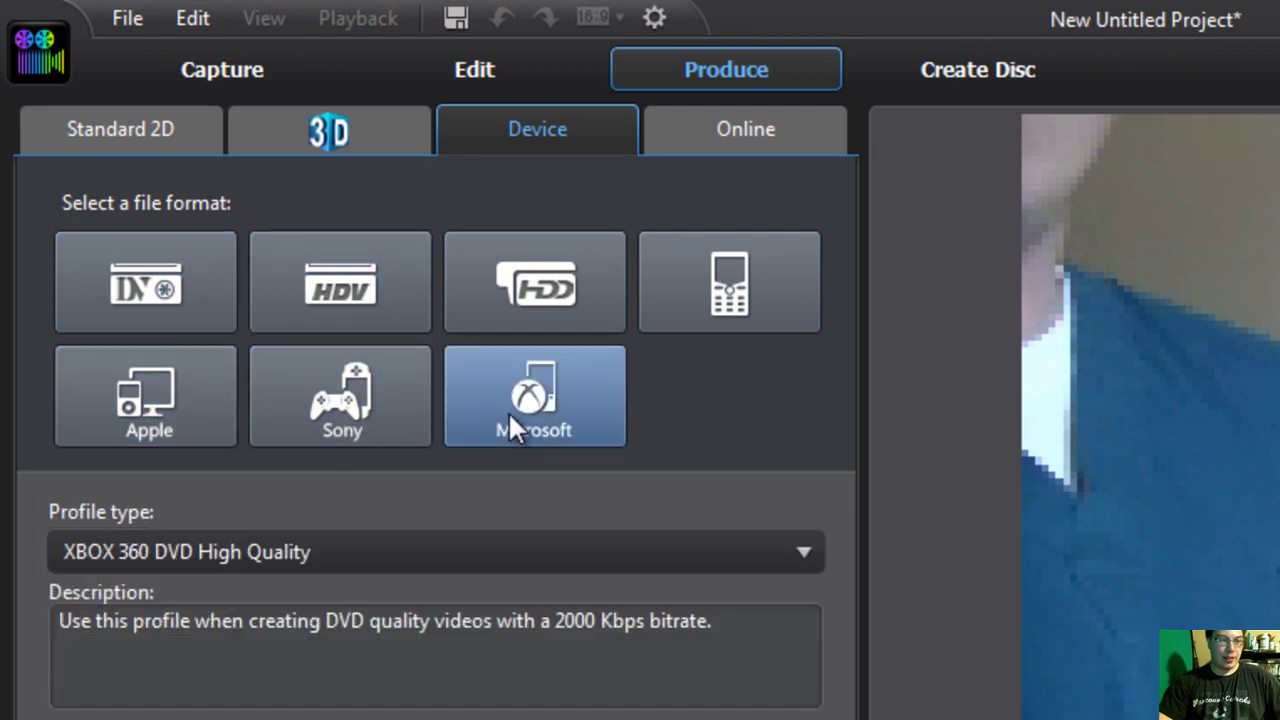
pyautogui.click(704, 287)
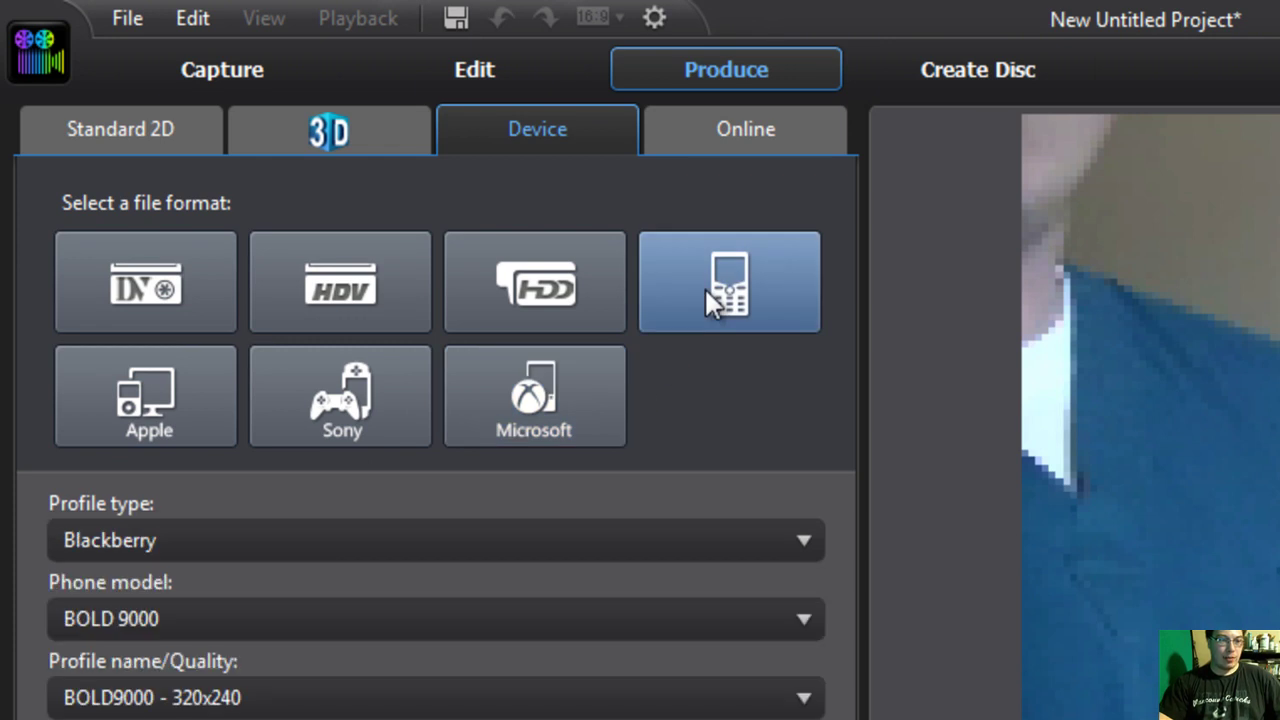
# - Examine the phone models and profile types offered for mobile phones, and view the HDD camcorder output format
pyautogui.click(806, 616)
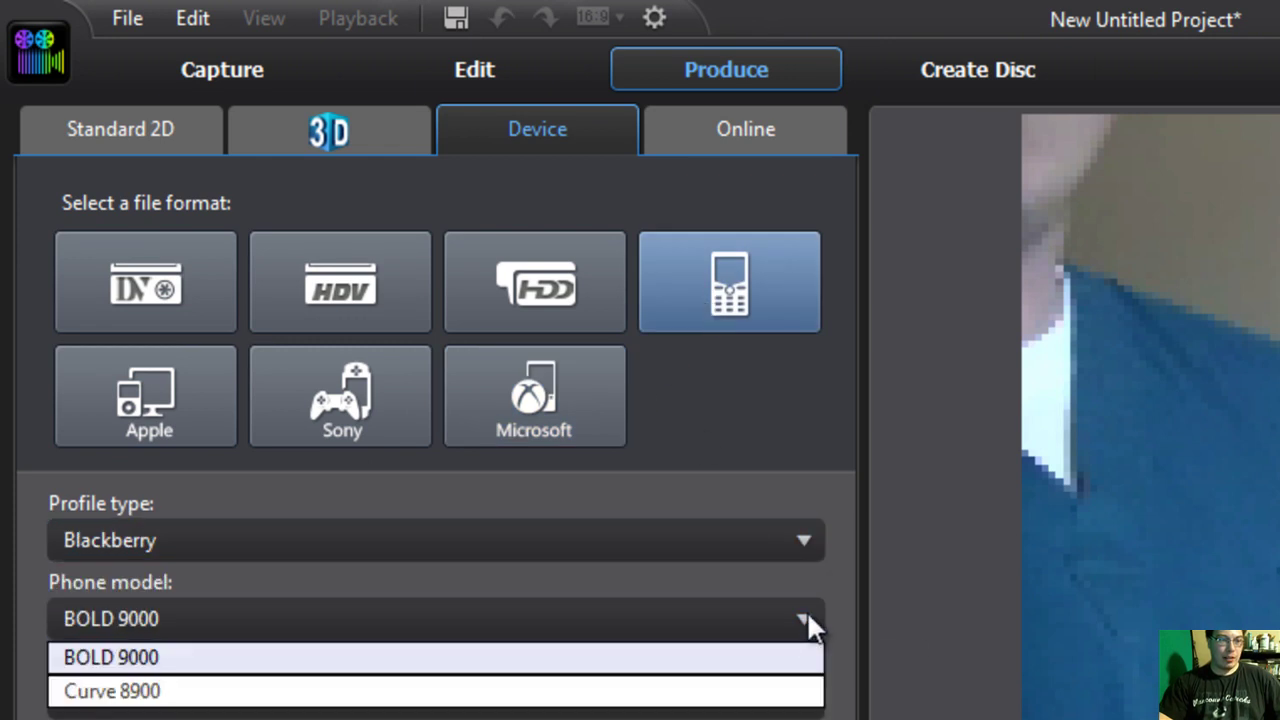
pyautogui.click(807, 613)
pyautogui.click(420, 536)
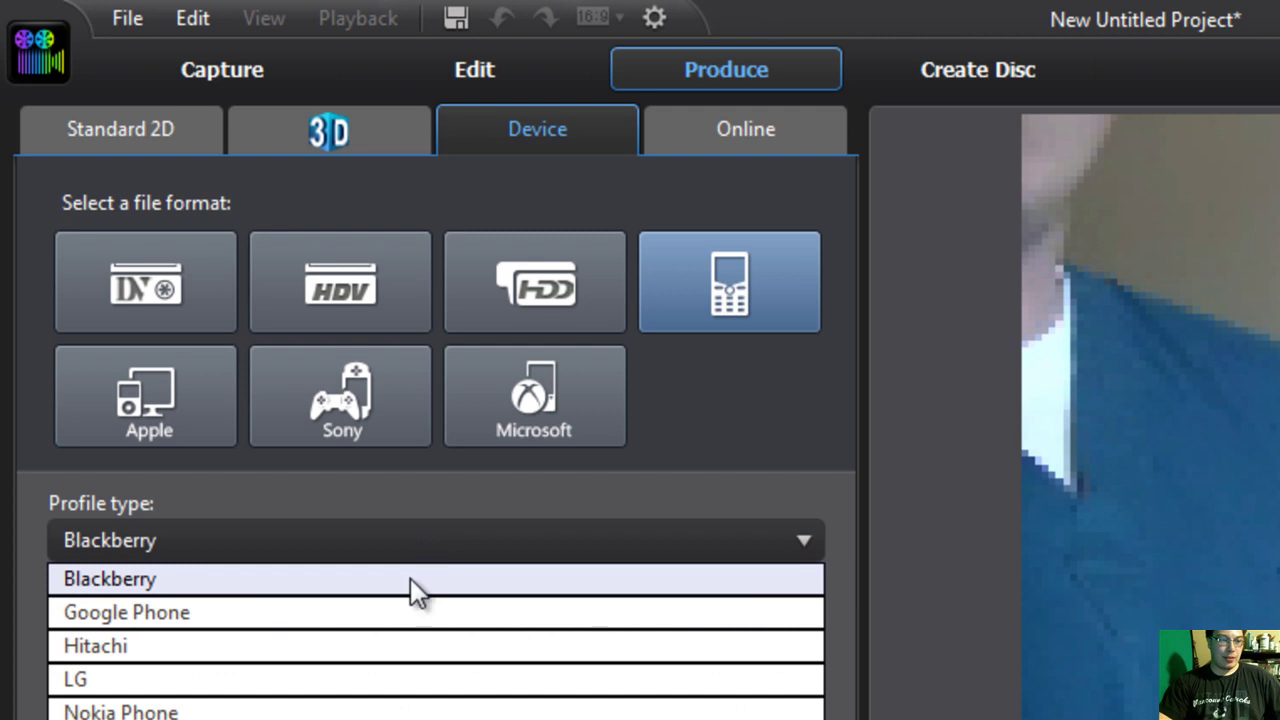
pyautogui.click(300, 660)
pyautogui.click(312, 624)
pyautogui.click(500, 290)
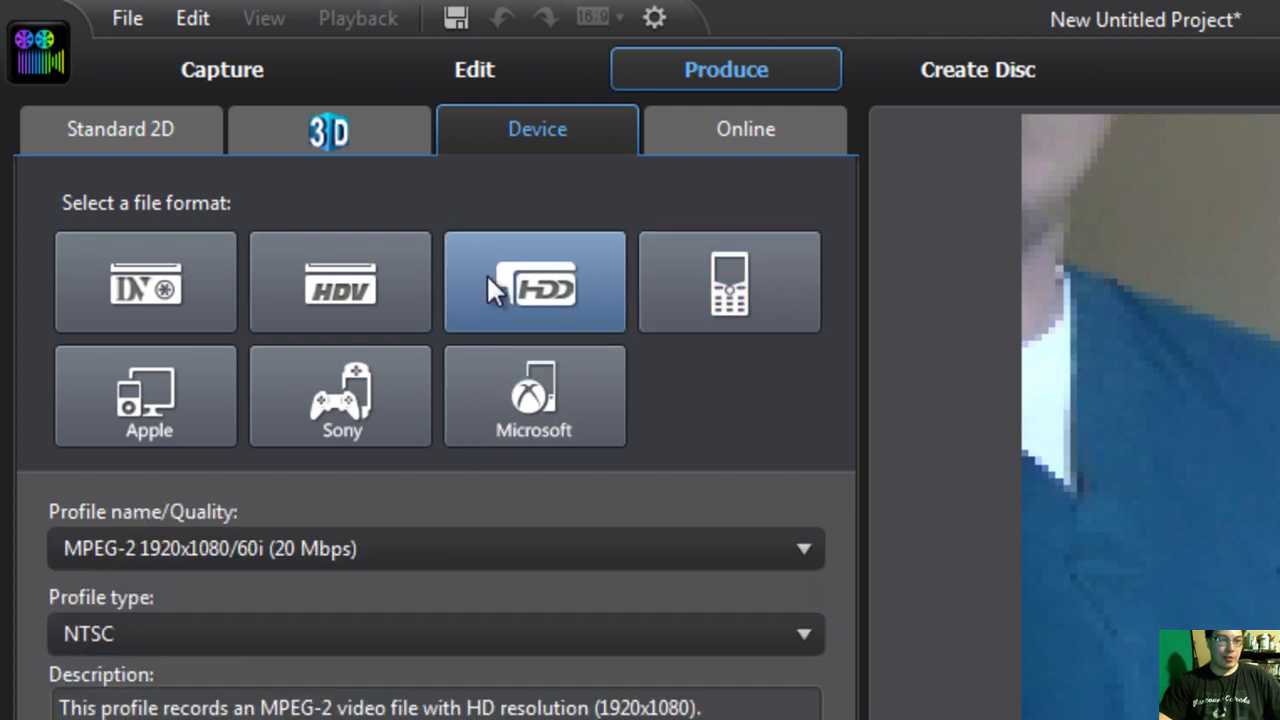
# - Check the profile name and quality choices for the HDD camcorder format, and view the HDV output format
pyautogui.click(595, 558)
pyautogui.click(586, 545)
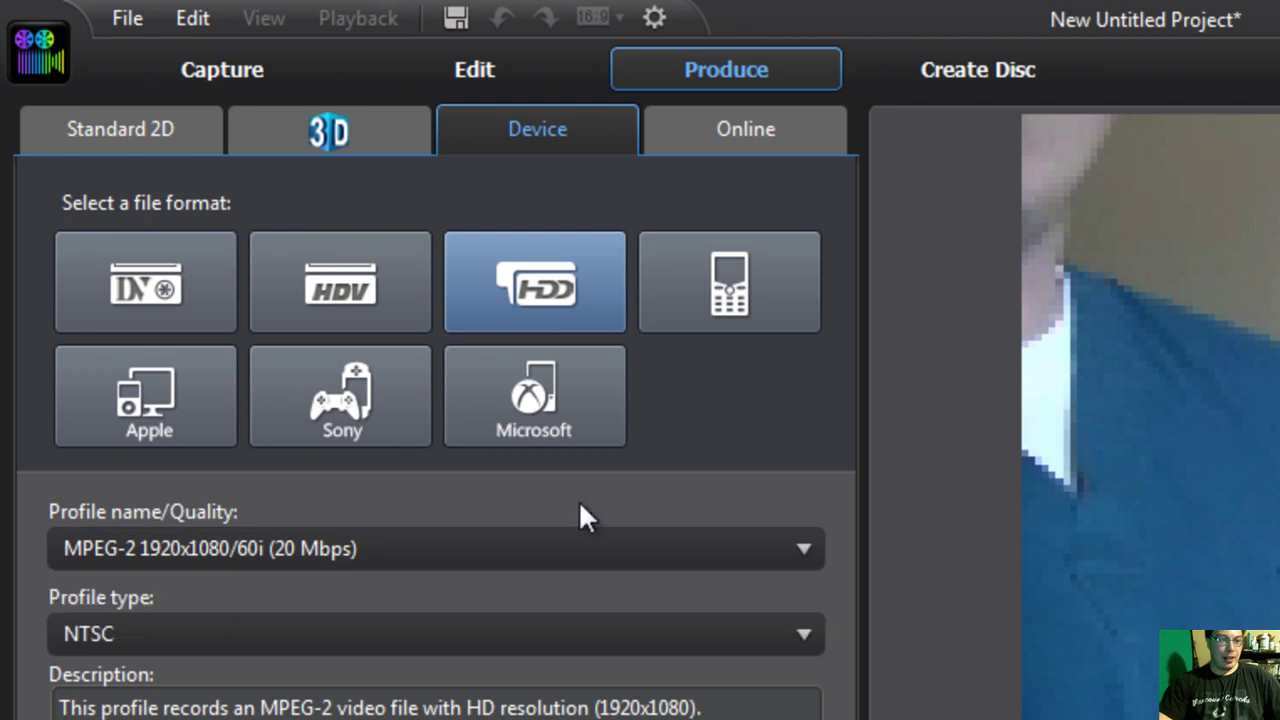
pyautogui.click(335, 295)
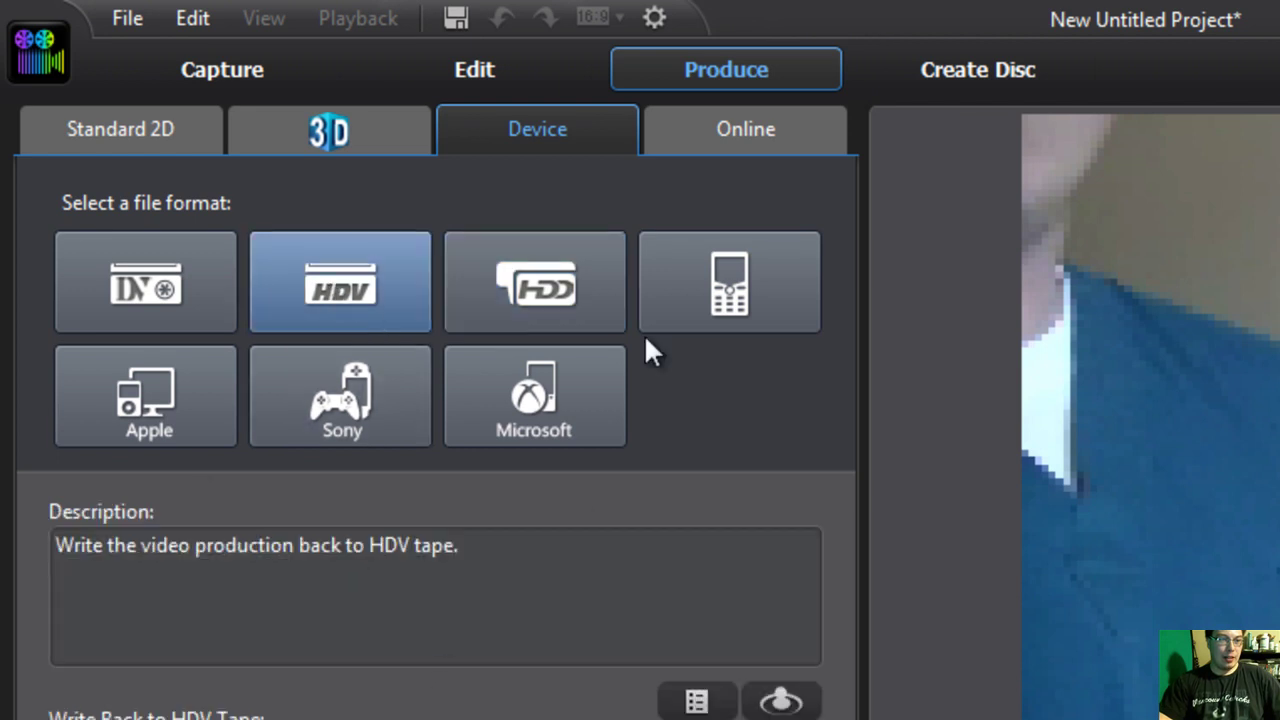
# - Look through the online output settings for Facebook, YouTube, Vimeo and Niconico Douga
pyautogui.click(740, 137)
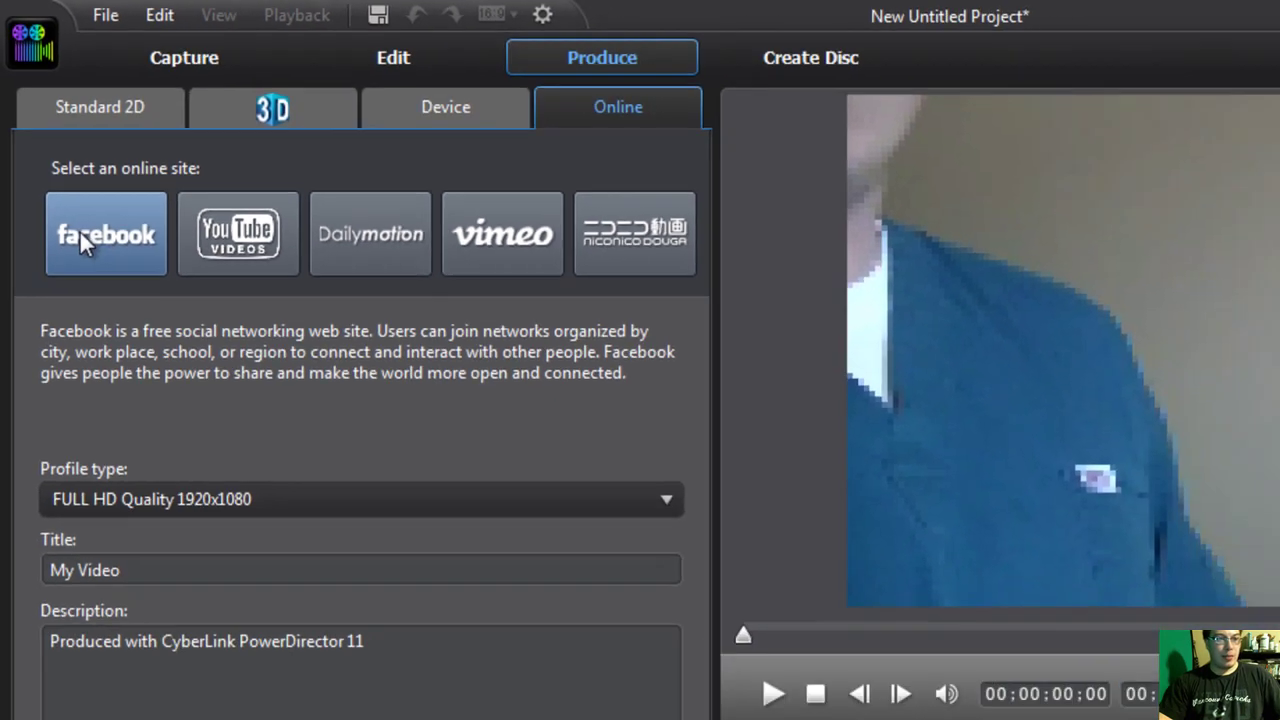
pyautogui.click(239, 245)
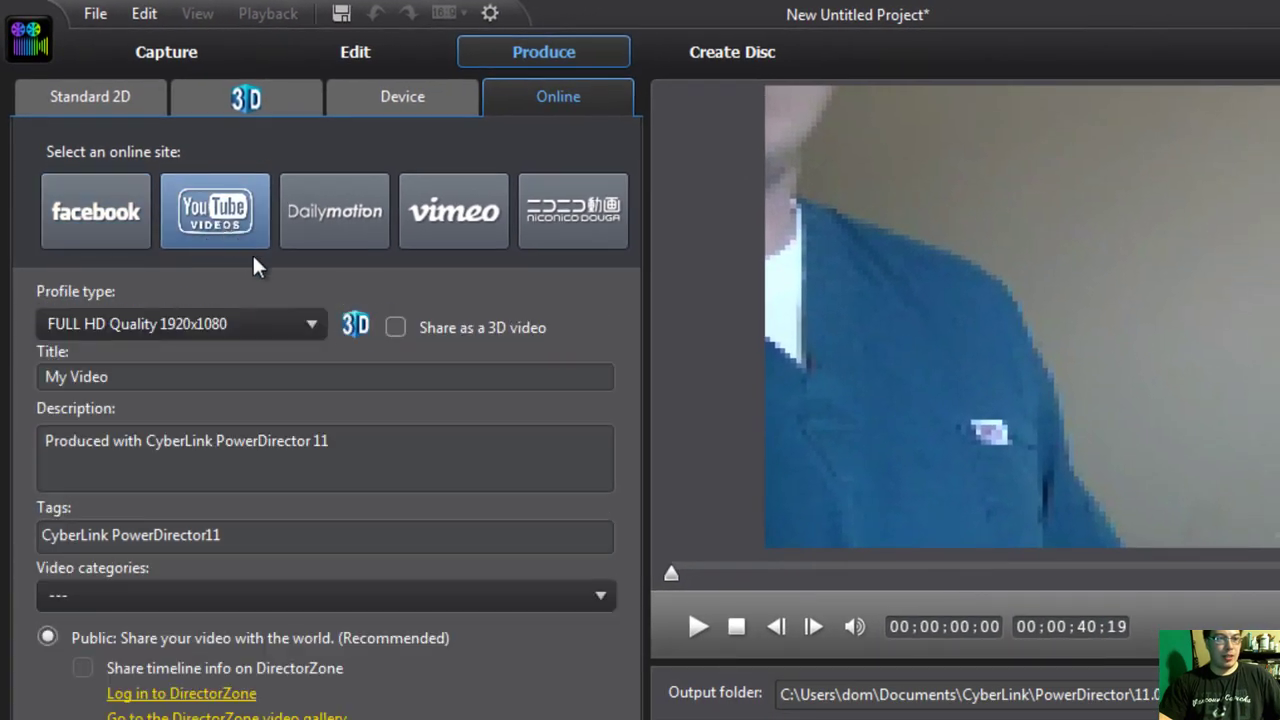
pyautogui.click(412, 265)
pyautogui.click(476, 226)
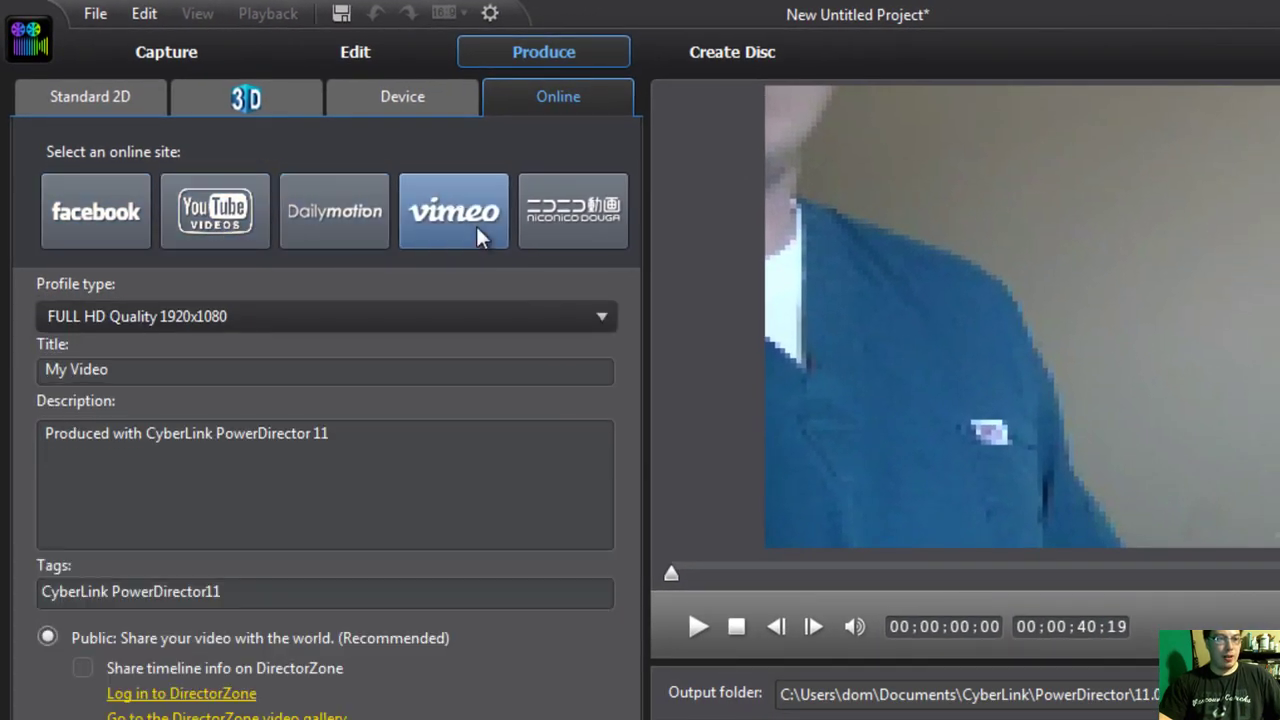
pyautogui.click(605, 236)
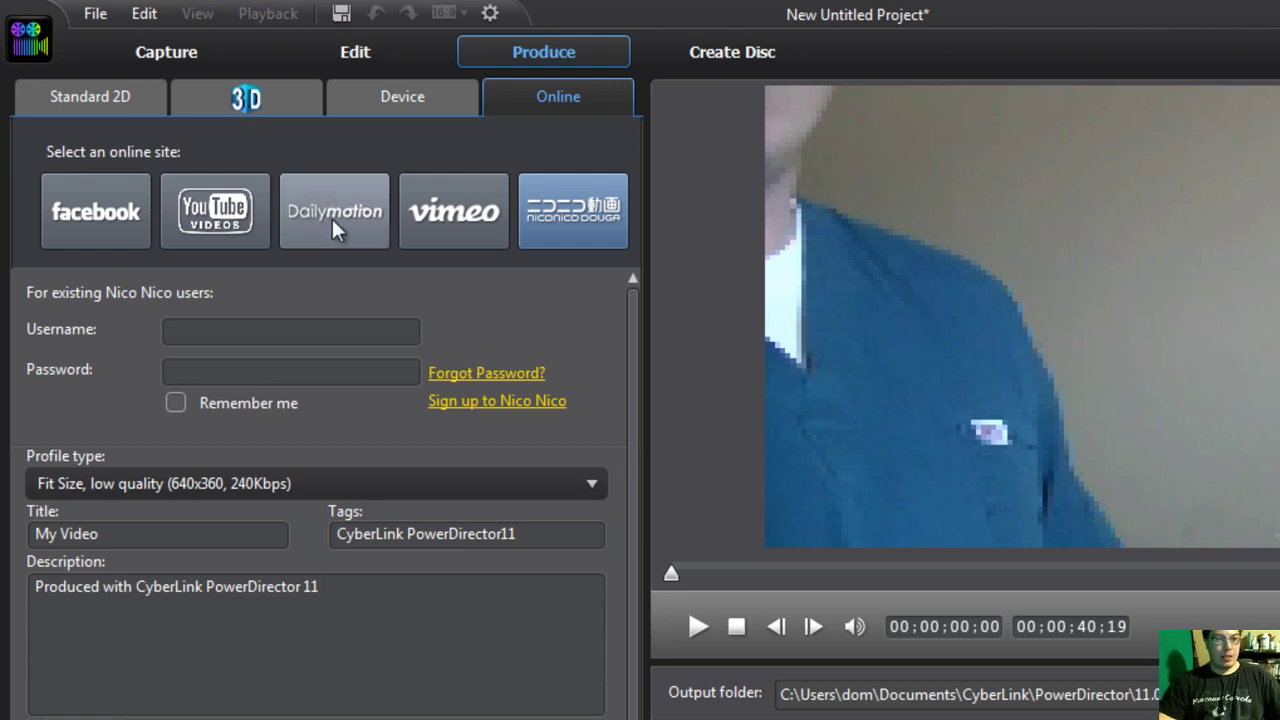
# - Return to the Vimeo output settings and examine the profile types offered for uploading
pyautogui.click(457, 231)
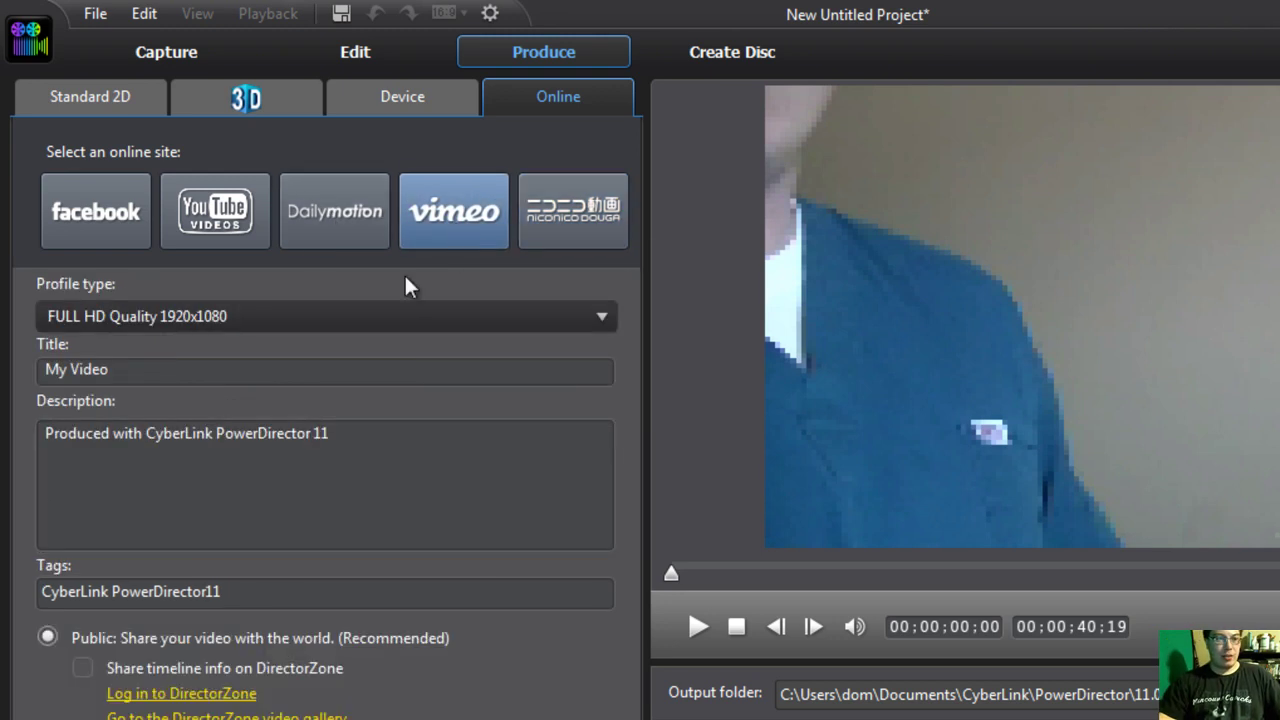
pyautogui.click(143, 317)
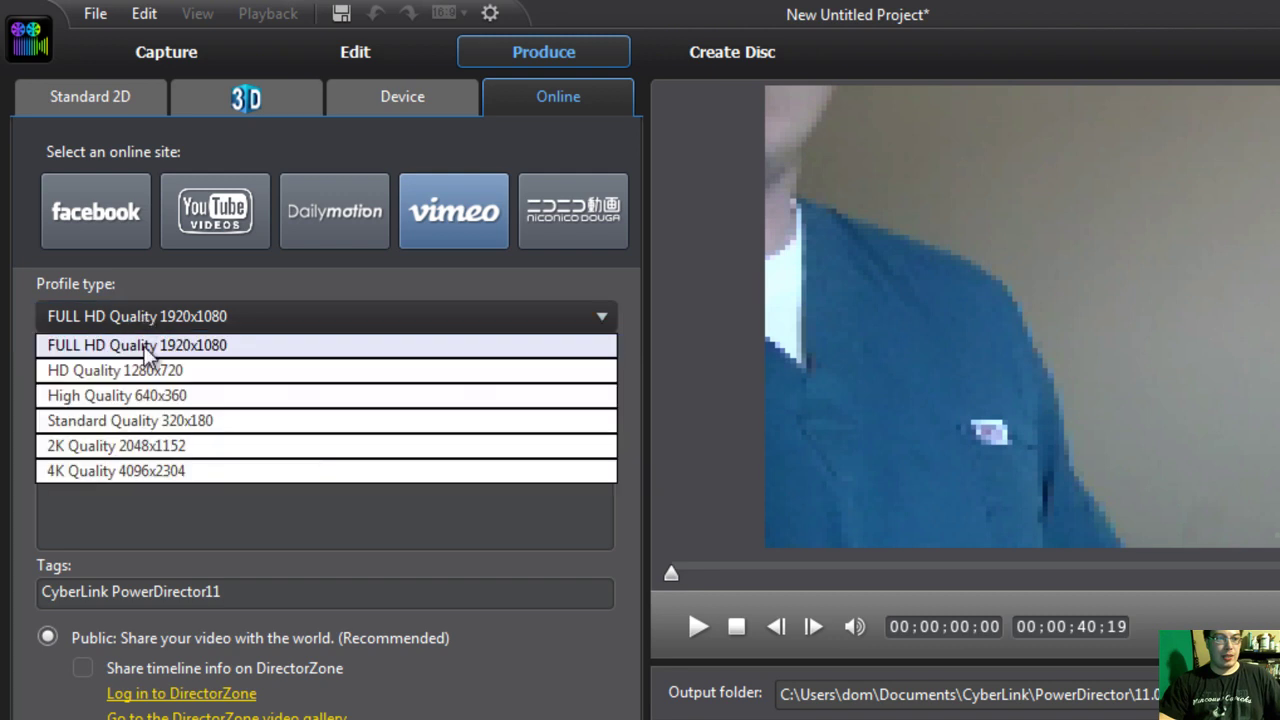
pyautogui.click(177, 314)
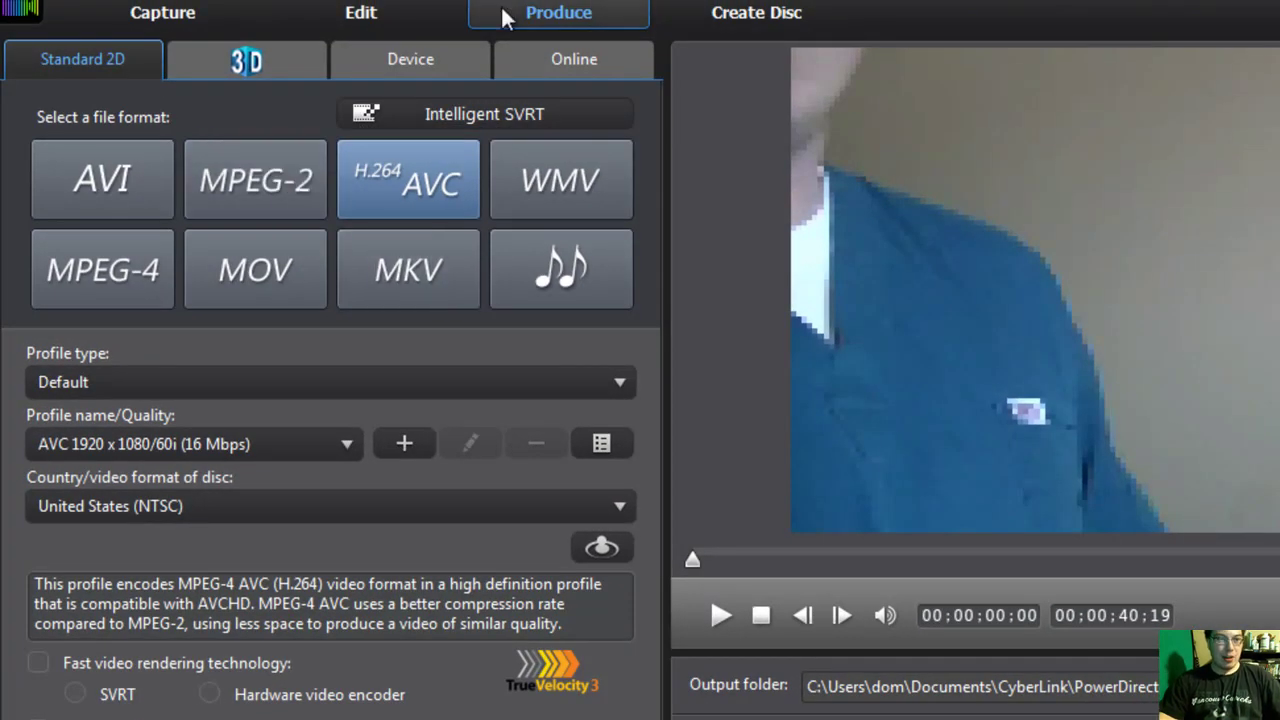
# - Go back to the Edit workspace and view the Transition Room and the Audio Mixing Room
pyautogui.click(158, 13)
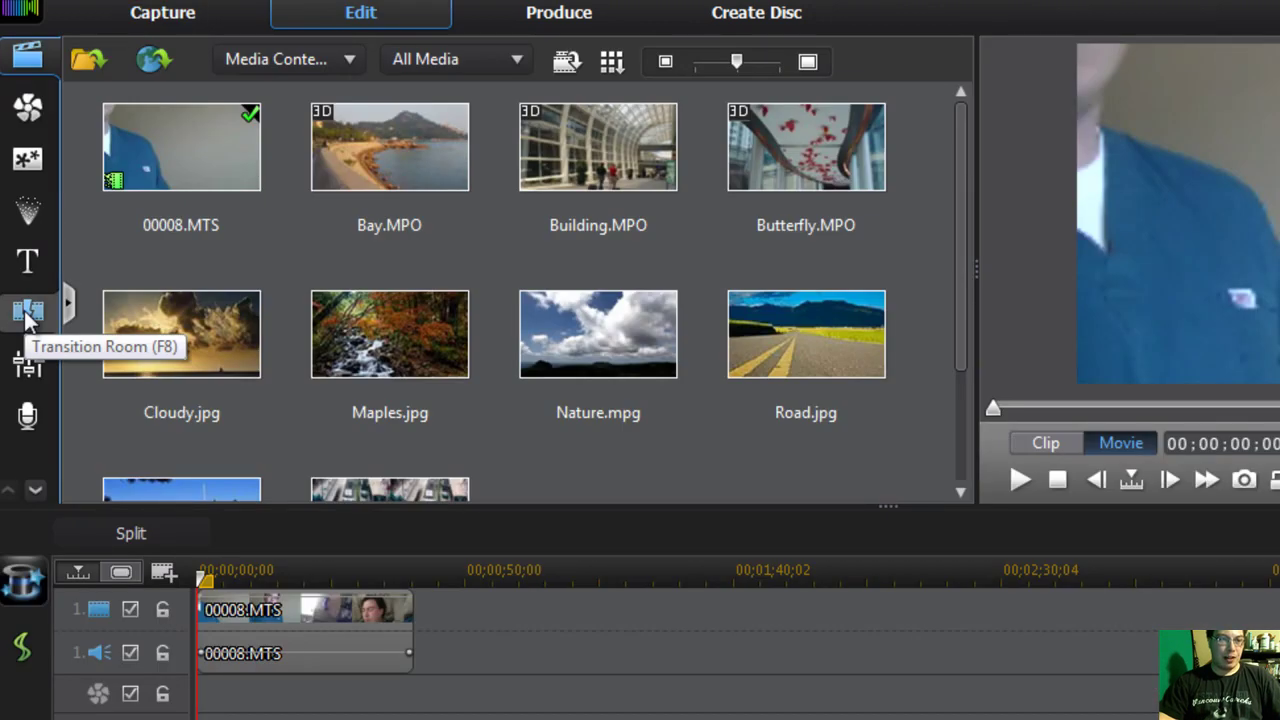
pyautogui.click(28, 313)
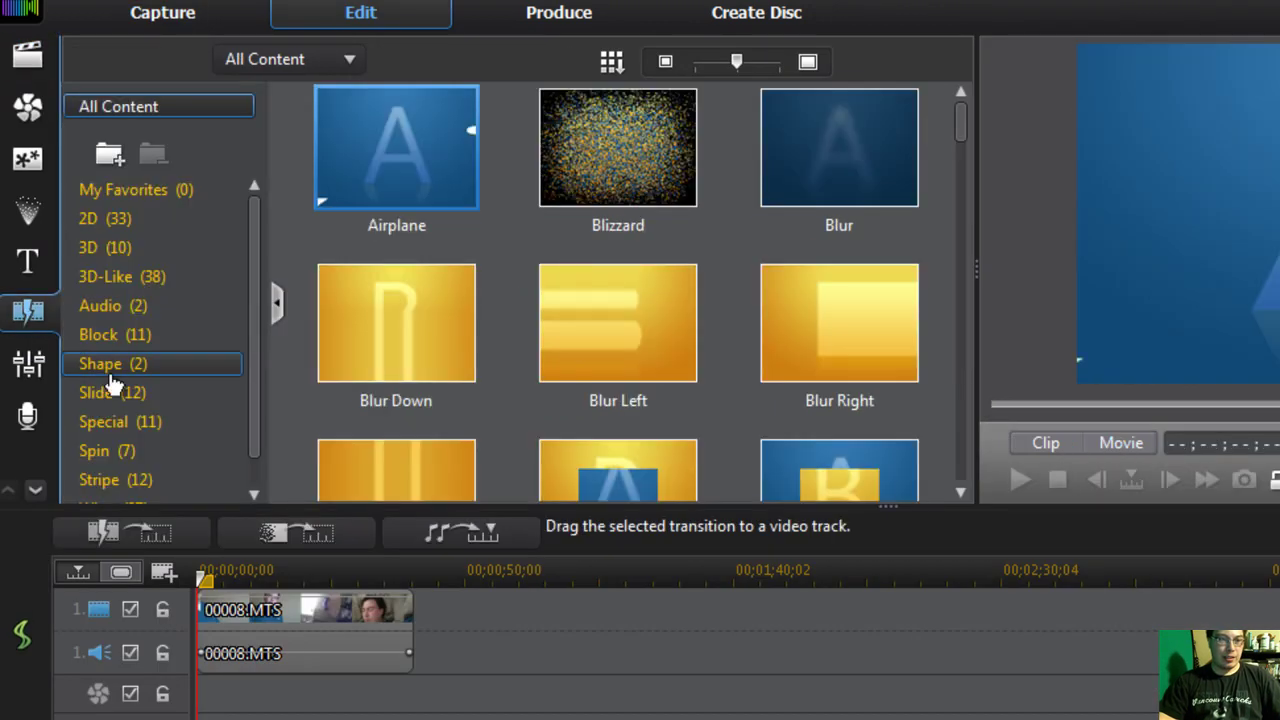
pyautogui.click(29, 368)
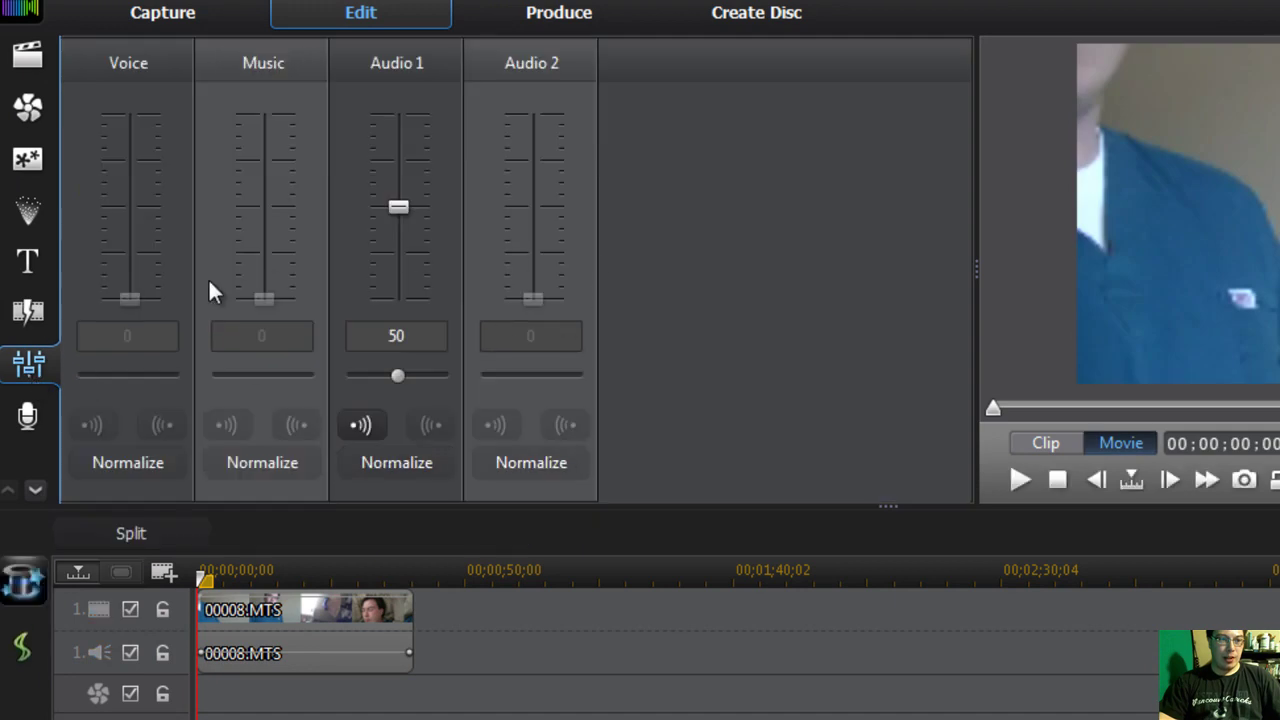